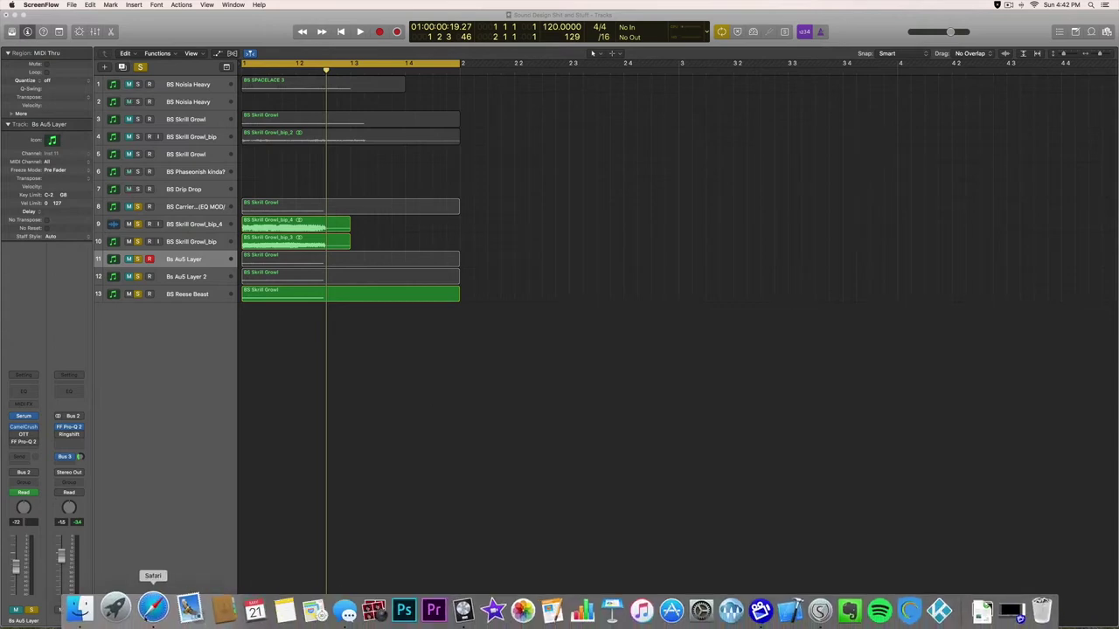
Step: Switch to Safari and play a short passage of Au5 - Blossom (VIP) on SoundCloud from about 1:53, pausing it after listening
{"action": "left_click", "coordinate": [153, 607]}
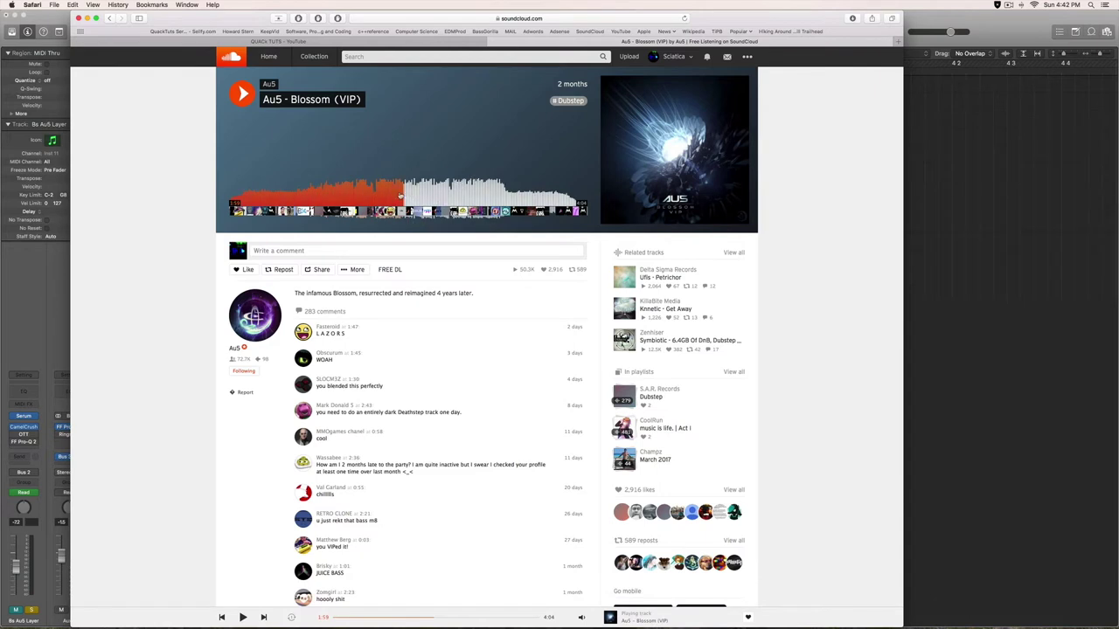
{"action": "left_click", "coordinate": [402, 197]}
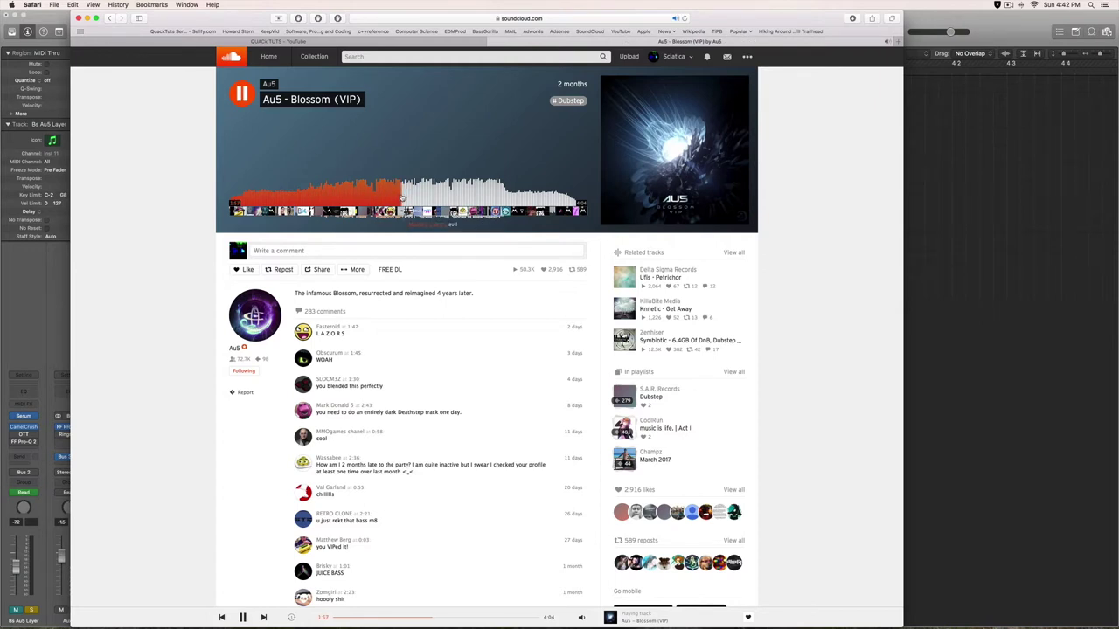
{"action": "key", "text": "space"}
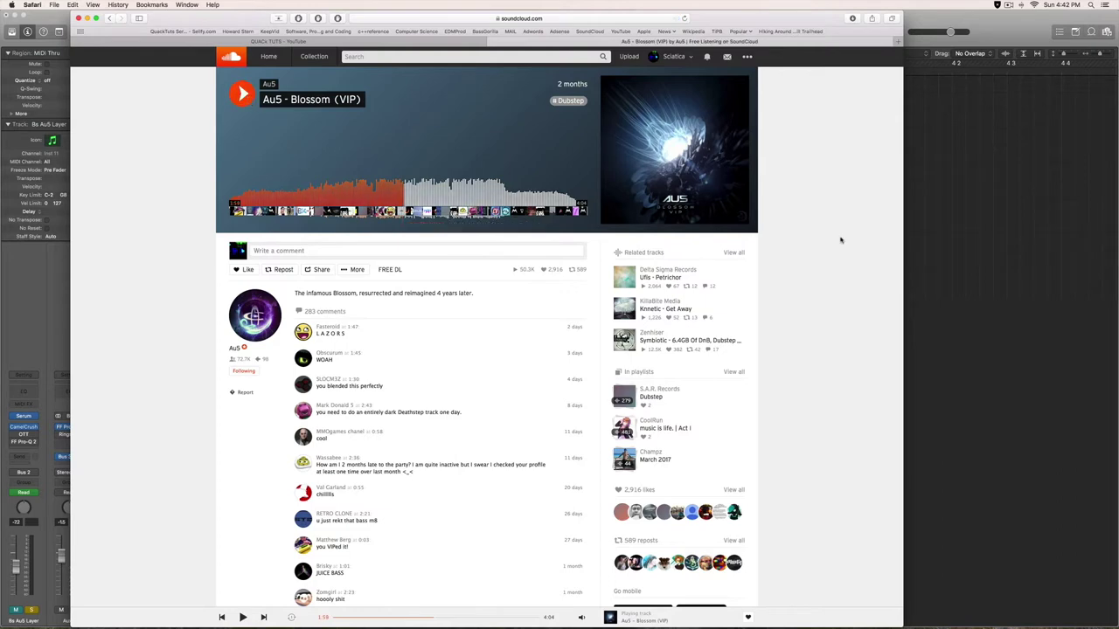
Step: Switch back to Logic Pro X and play the layered bass regions from bar 1, stopping after listening
{"action": "left_click", "coordinate": [992, 266]}
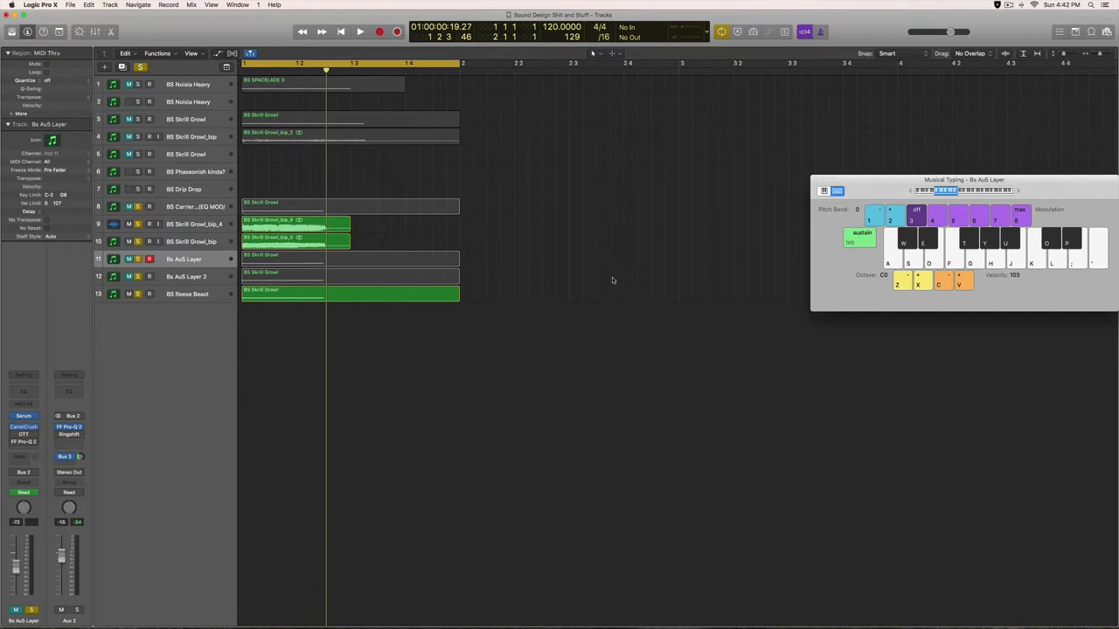
{"action": "key", "text": "space"}
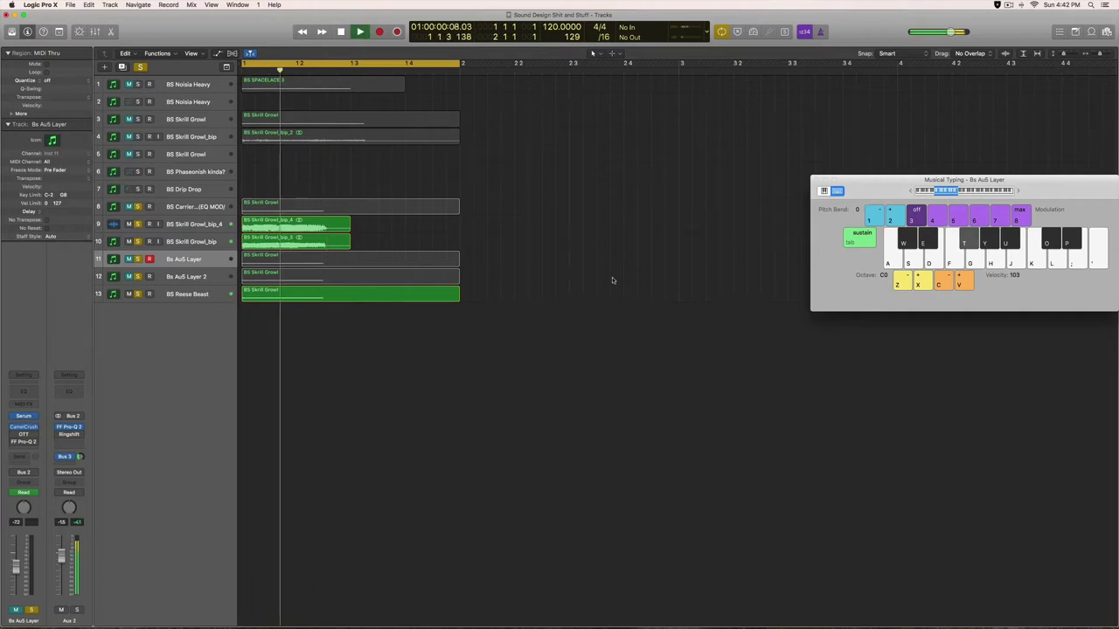
{"action": "key", "text": "space"}
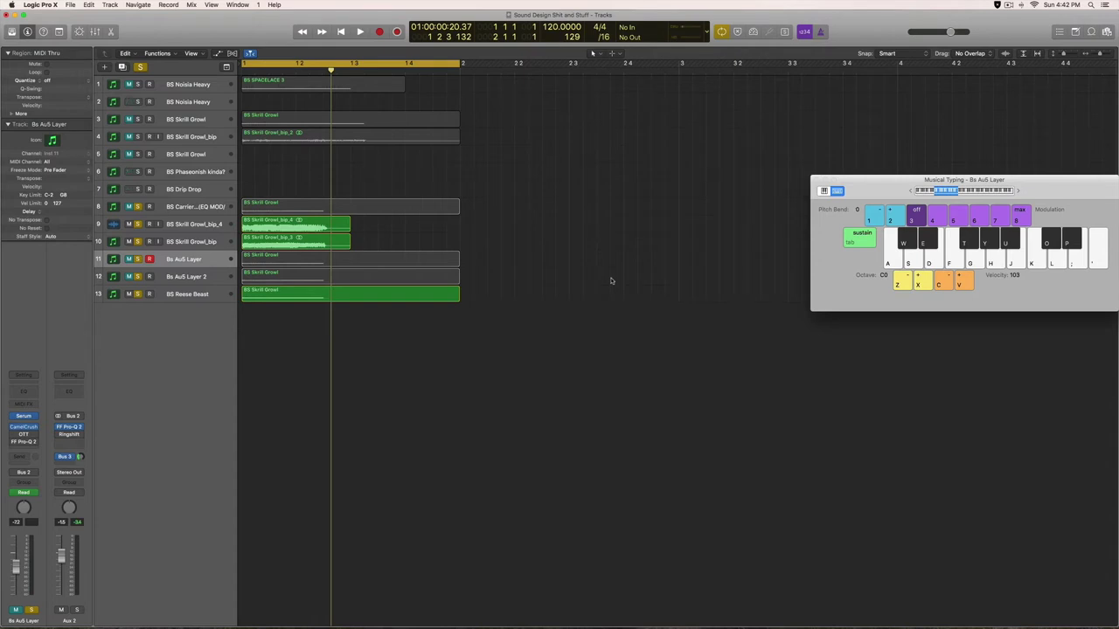
Step: Go through the bounced growl, Reese and Au5 layer tracks, and mute the BS Reese Beast track
{"action": "left_click", "coordinate": [218, 224]}
{"action": "left_click", "coordinate": [215, 241]}
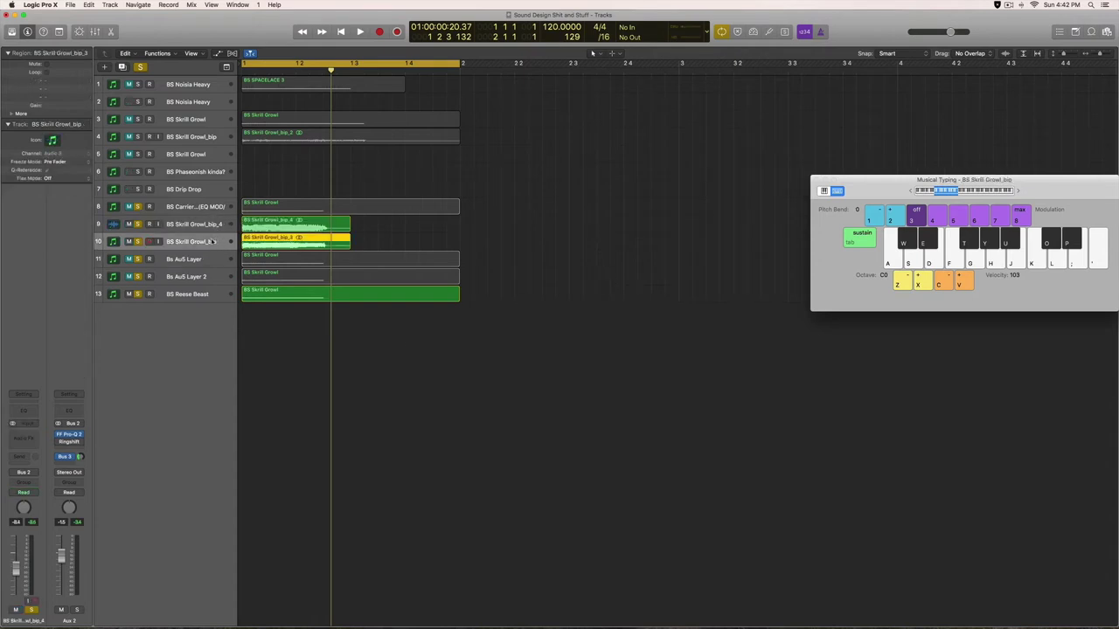
{"action": "left_click", "coordinate": [214, 295]}
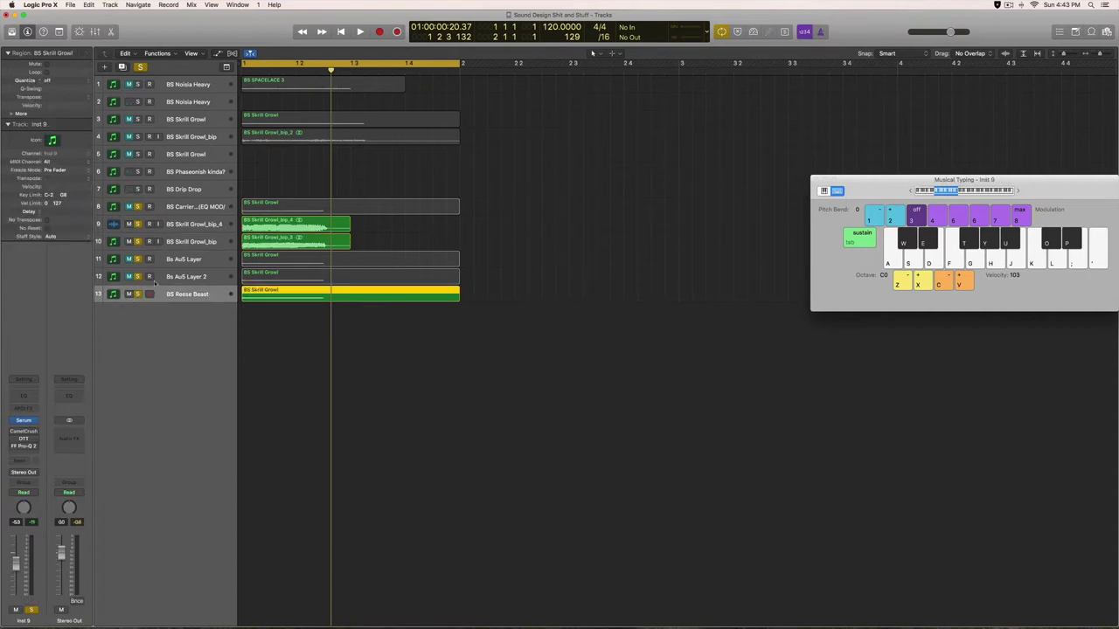
{"action": "left_click", "coordinate": [175, 260]}
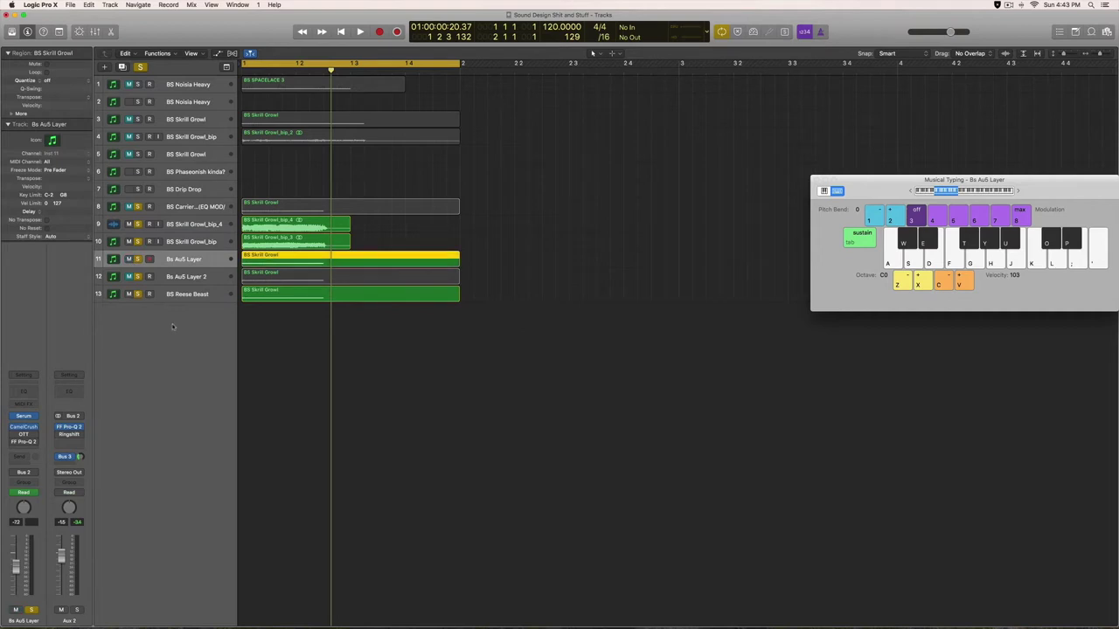
{"action": "left_click", "coordinate": [128, 294]}
Step: Open Serum on the Bs Au5 Layer track, place its window clear of the keyboard, and audition the patch with a repeated note
{"action": "left_click", "coordinate": [24, 416]}
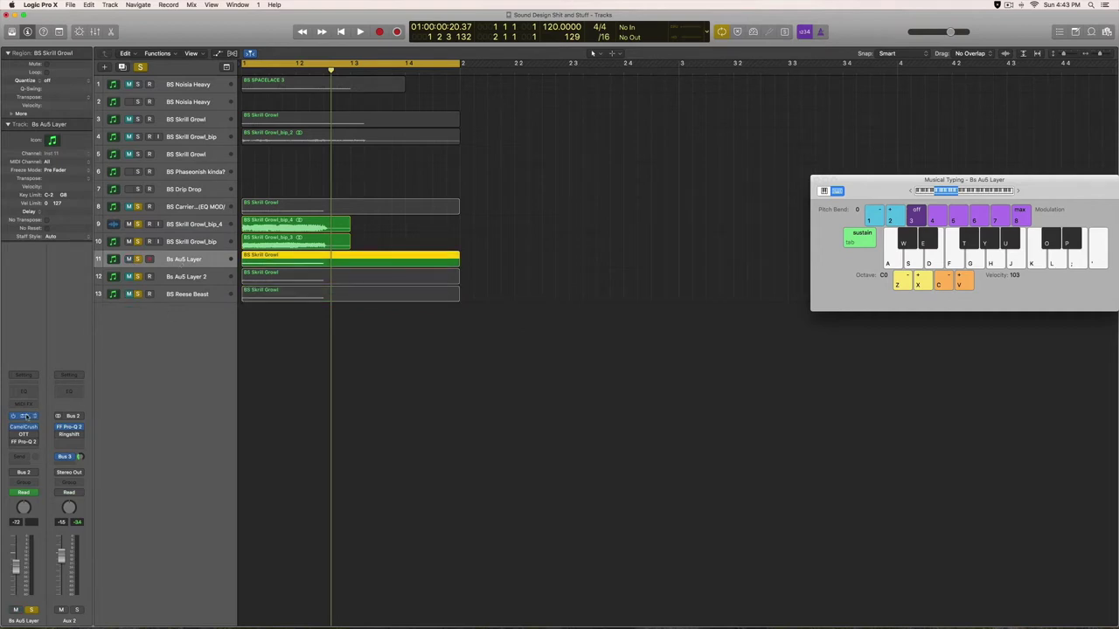
{"action": "left_click_drag", "start_coordinate": [704, 125], "coordinate": [639, 115]}
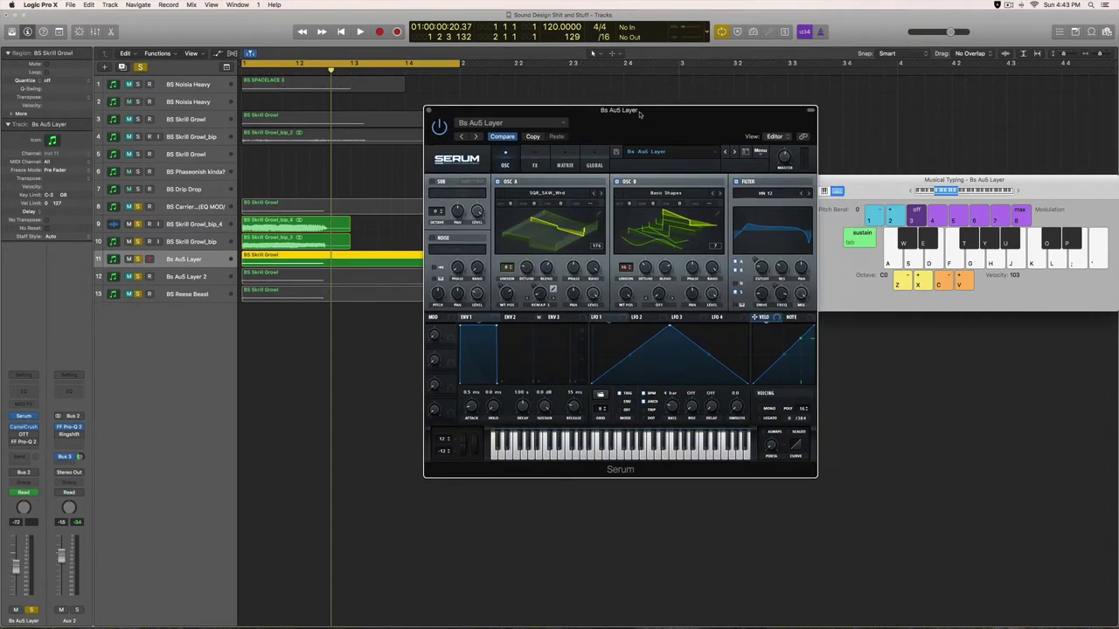
{"action": "key", "text": "d"}
{"action": "key", "text": "d"}
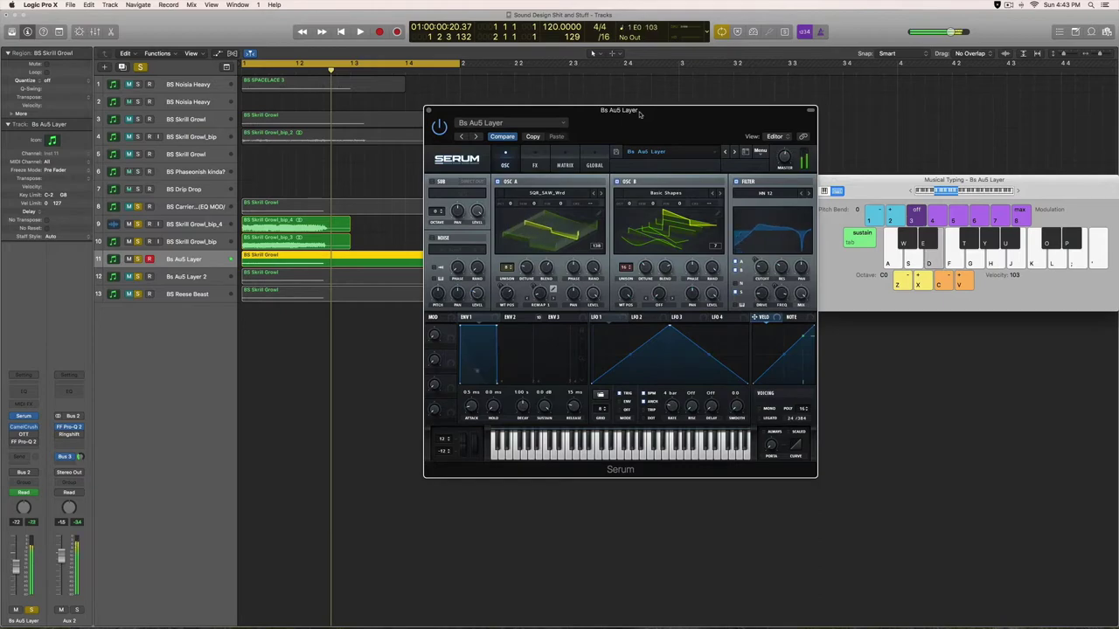
{"action": "key", "text": "d"}
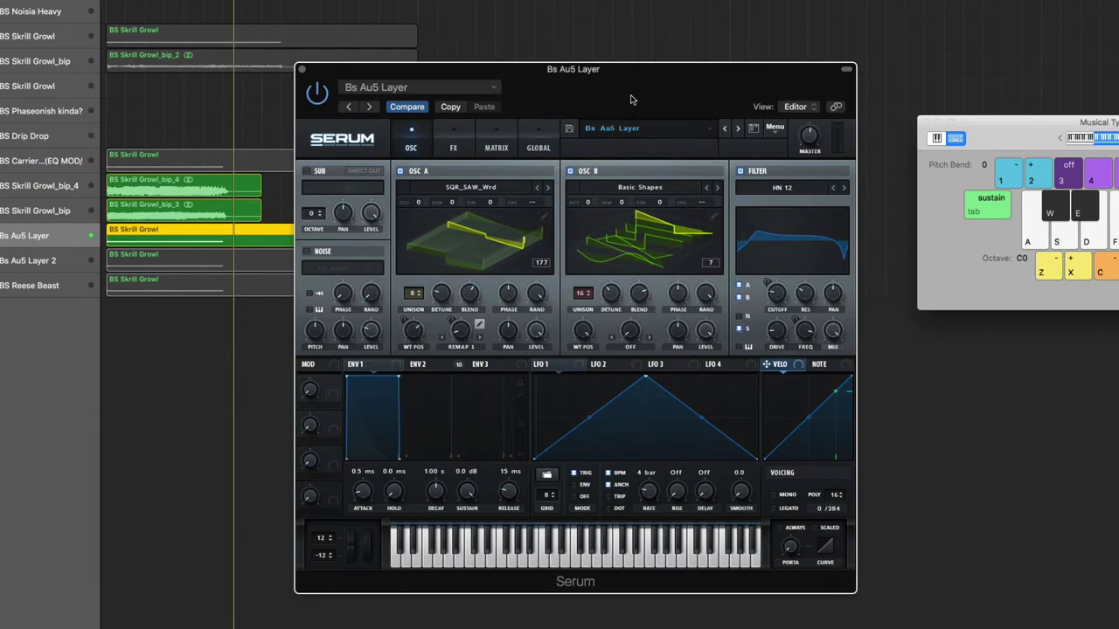
Step: Examine oscillator A's wavetable choices and its unison detune, blend and phase randomness settings
{"action": "left_click", "coordinate": [492, 191]}
{"action": "mouse_move", "coordinate": [491, 203]}
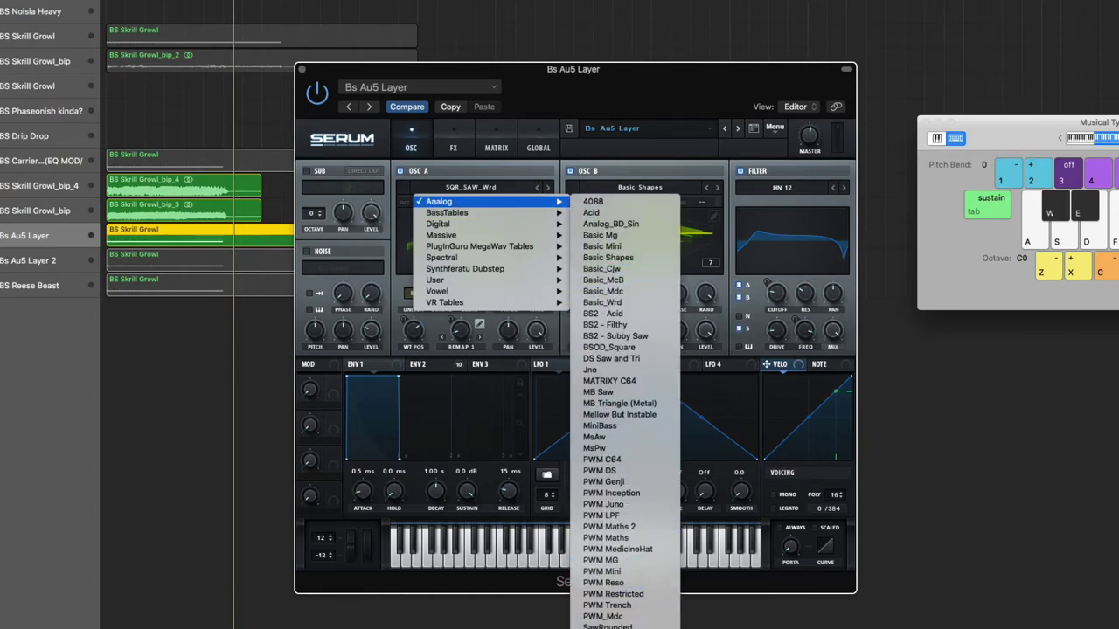
{"action": "left_click", "coordinate": [635, 89]}
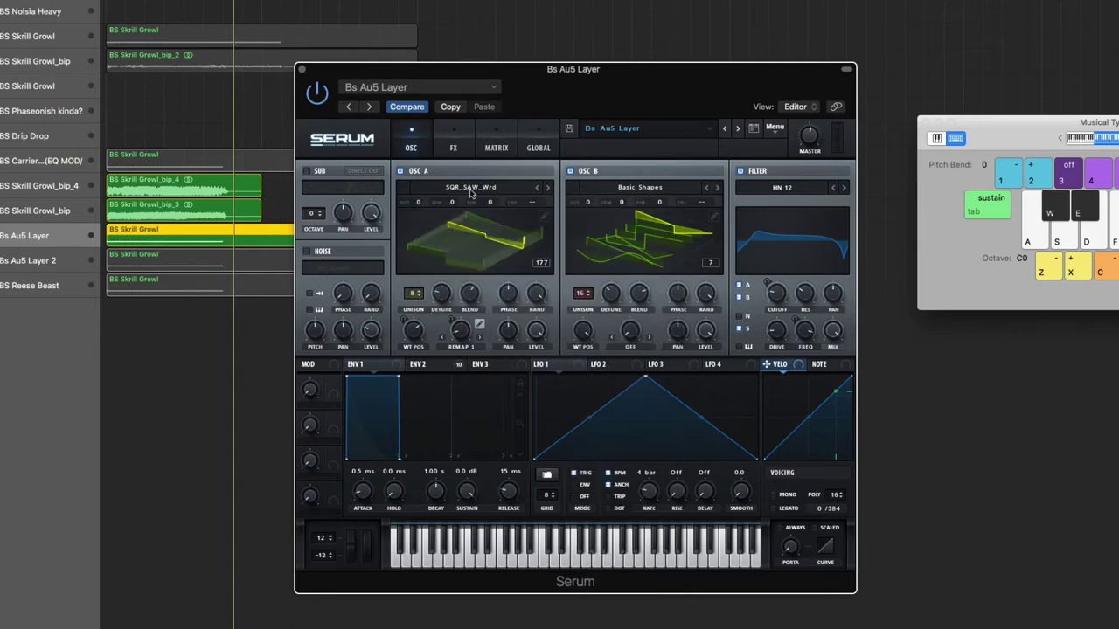
{"action": "left_click", "coordinate": [446, 302]}
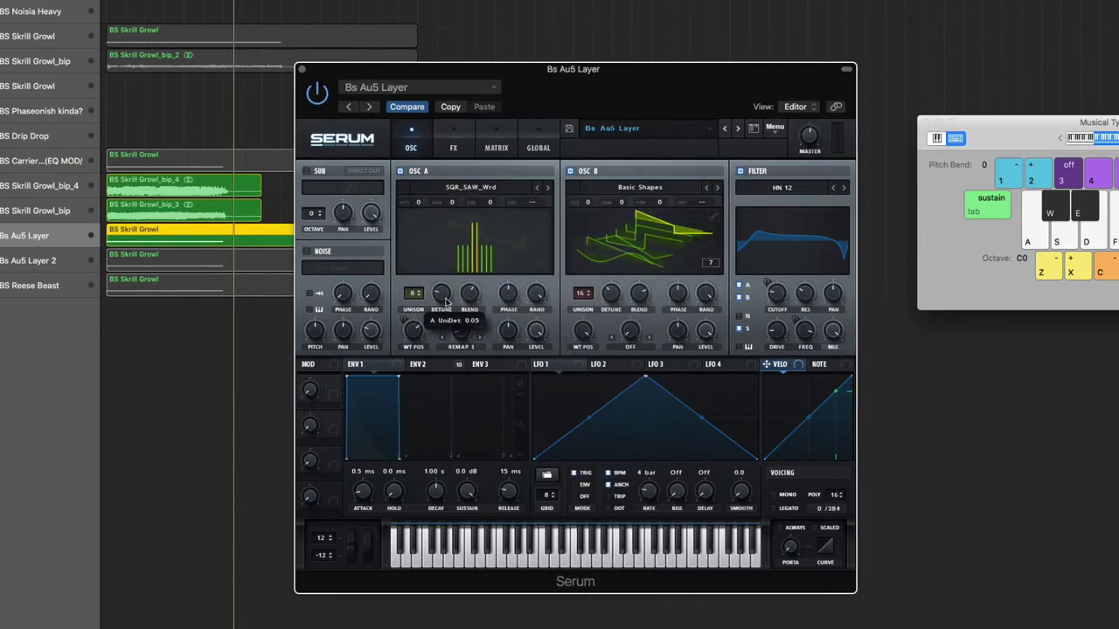
{"action": "left_click", "coordinate": [469, 301]}
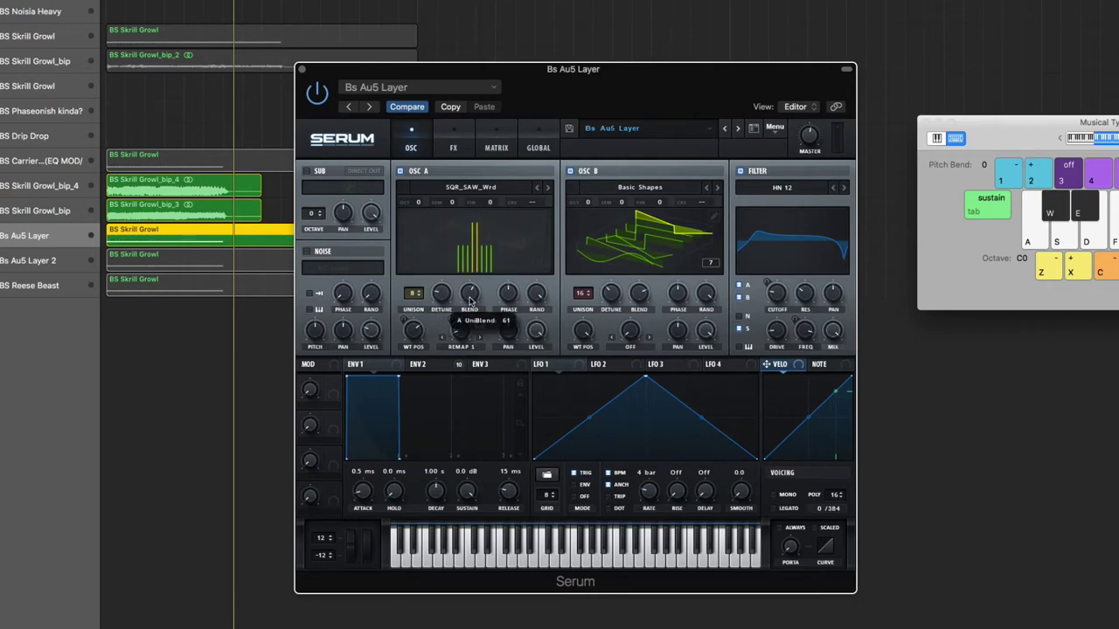
{"action": "left_click", "coordinate": [541, 296]}
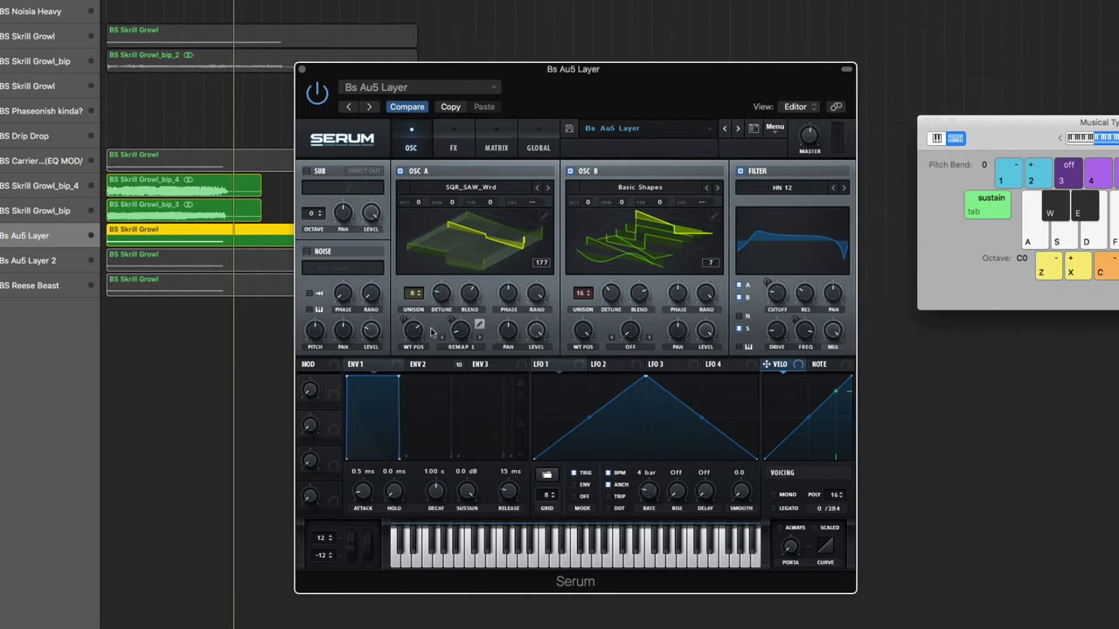
Step: Keep oscillator A's warp mode on Remap 1 and inspect its remap curve, closing the curve editor after viewing
{"action": "mouse_move", "coordinate": [416, 337]}
{"action": "left_click", "coordinate": [473, 348]}
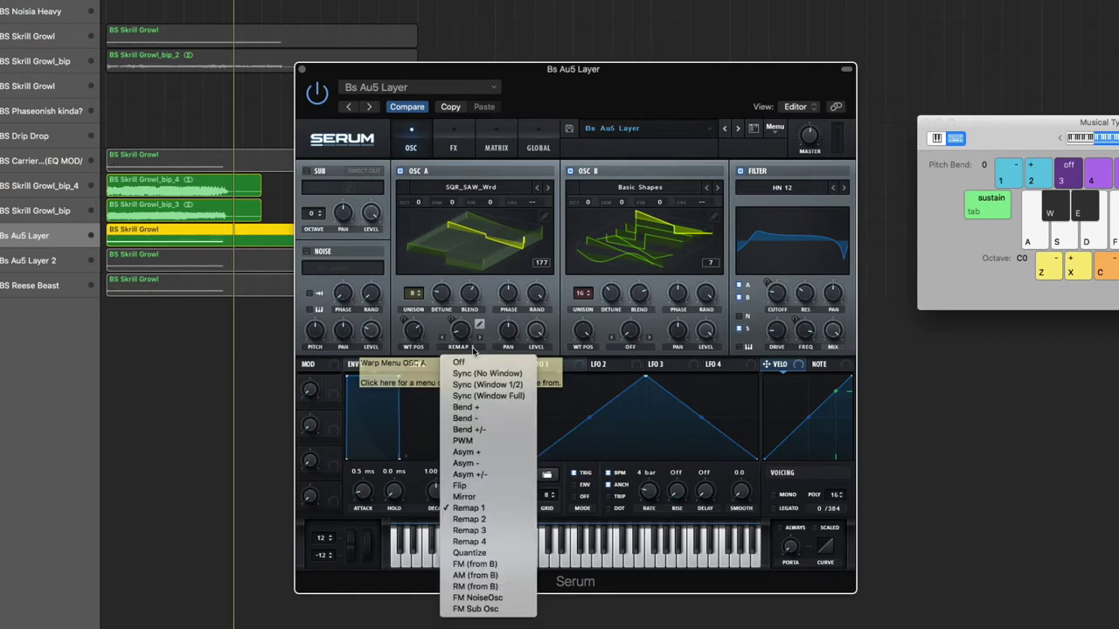
{"action": "left_click", "coordinate": [468, 508]}
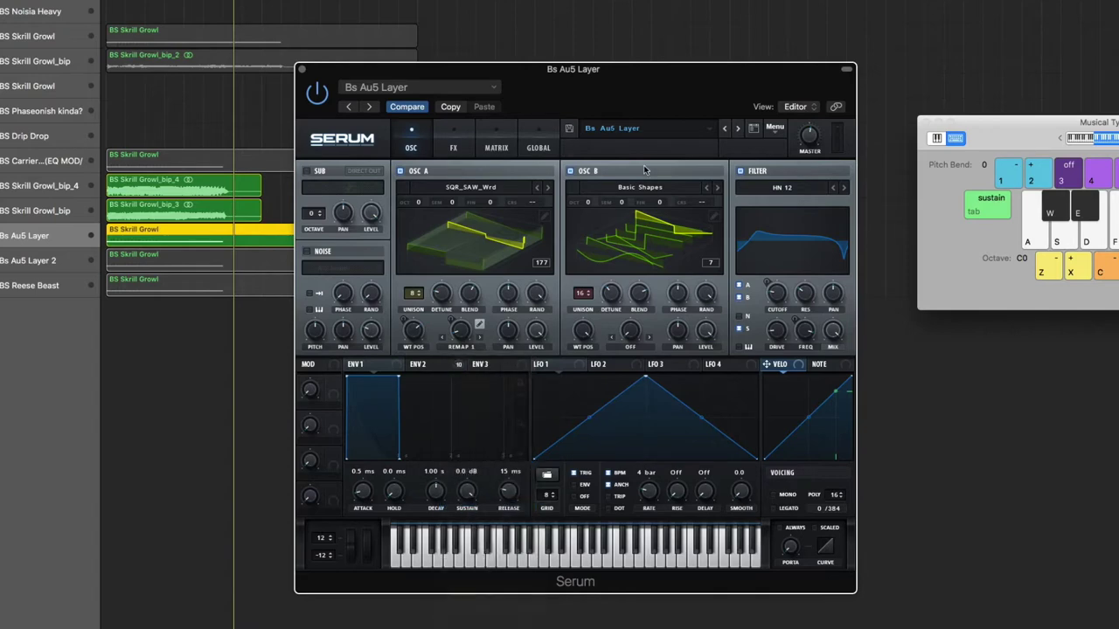
{"action": "left_click", "coordinate": [479, 324]}
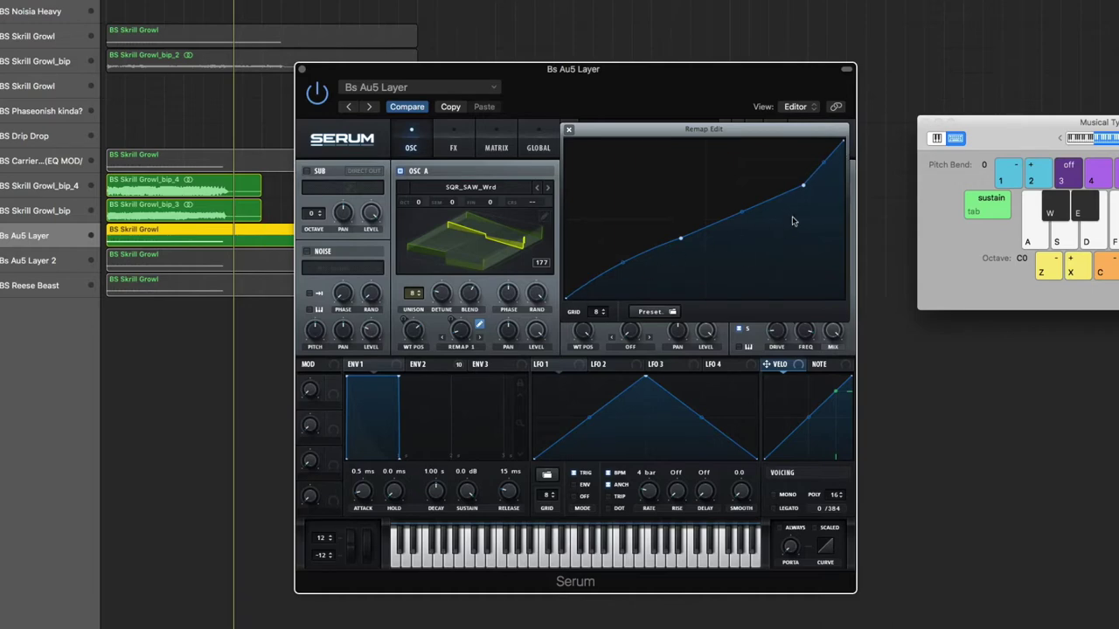
{"action": "left_click", "coordinate": [568, 129]}
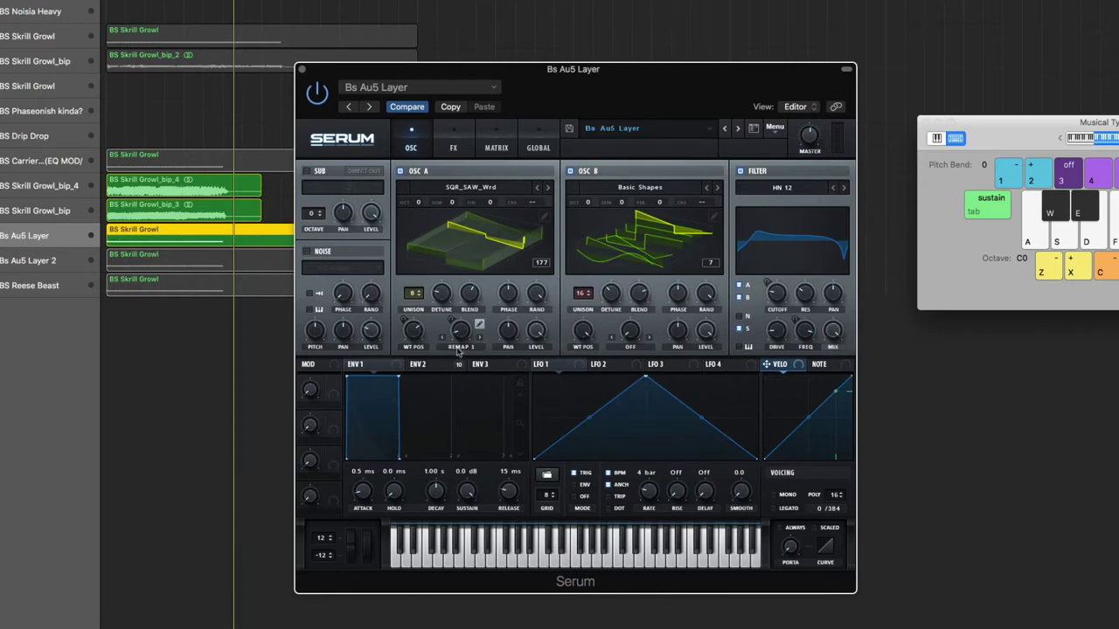
Step: Browse oscillator A's wavetable categories, including VR Tables, without choosing a different wavetable
{"action": "mouse_move", "coordinate": [463, 341]}
{"action": "left_click", "coordinate": [523, 188]}
{"action": "mouse_move", "coordinate": [496, 301]}
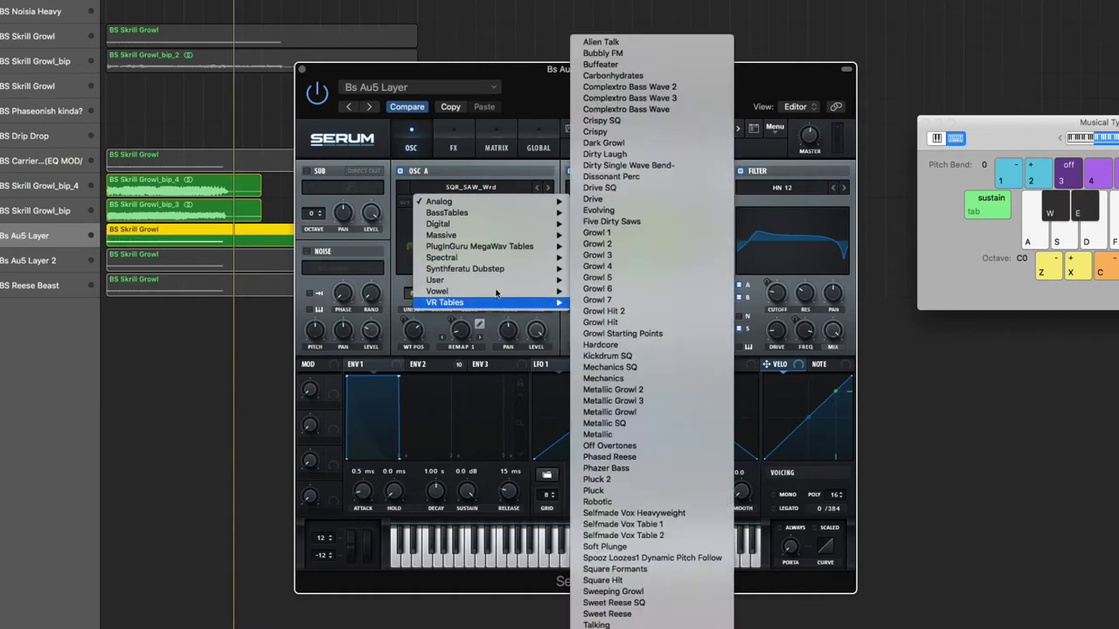
{"action": "left_click", "coordinate": [674, 91]}
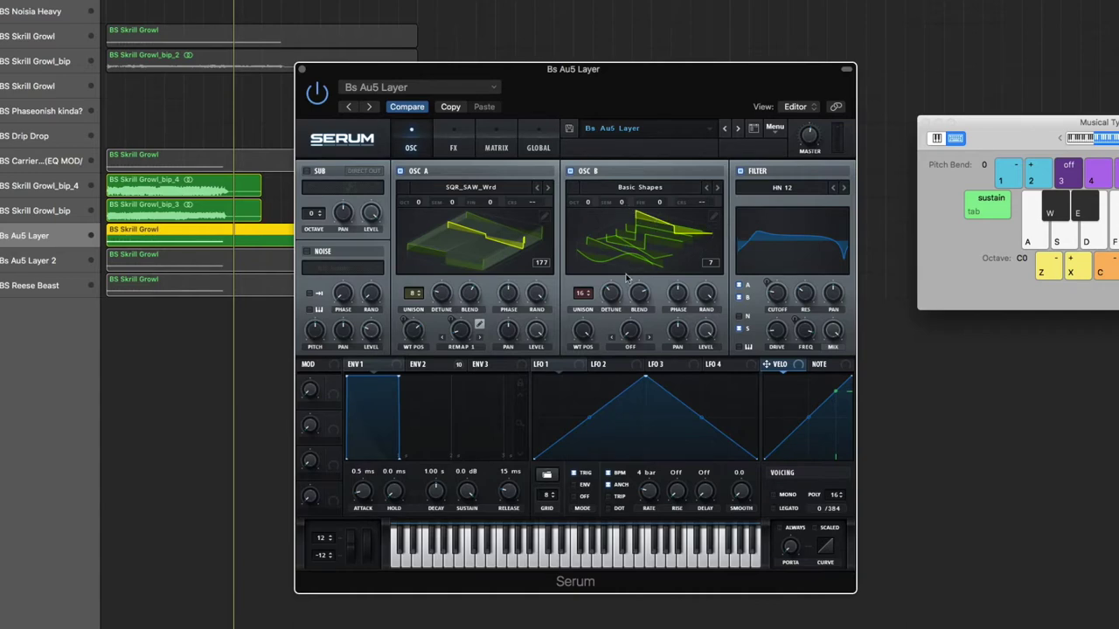
Step: Examine oscillator B's wavetable display, wavetable position, and unison detune, blend and phase settings
{"action": "mouse_move", "coordinate": [588, 326]}
{"action": "left_click", "coordinate": [679, 230]}
{"action": "left_click", "coordinate": [679, 231]}
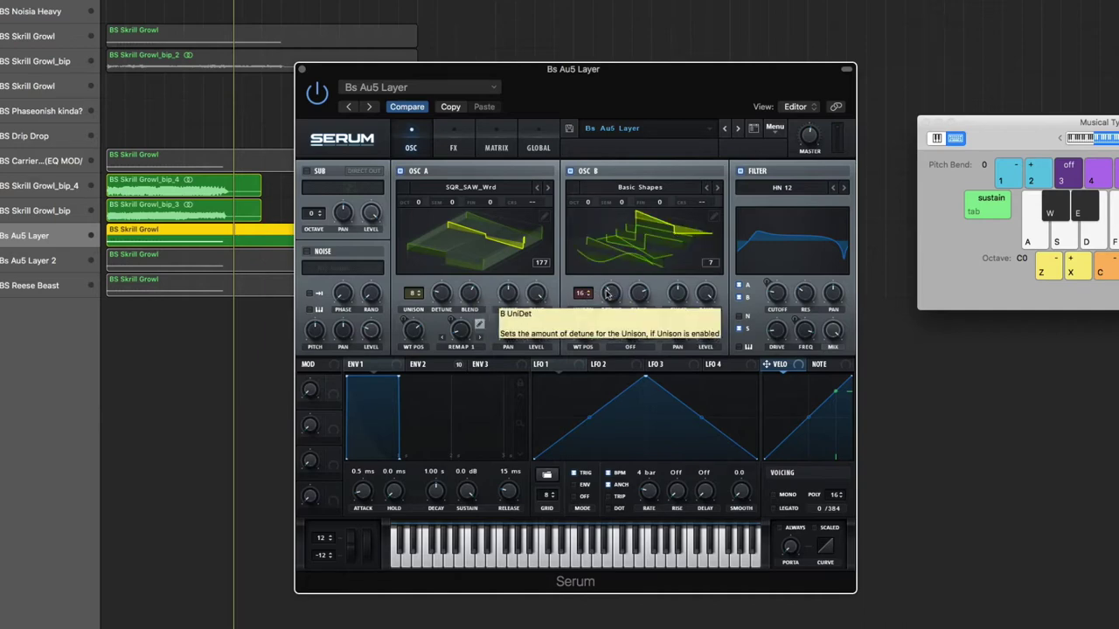
{"action": "mouse_move", "coordinate": [617, 298]}
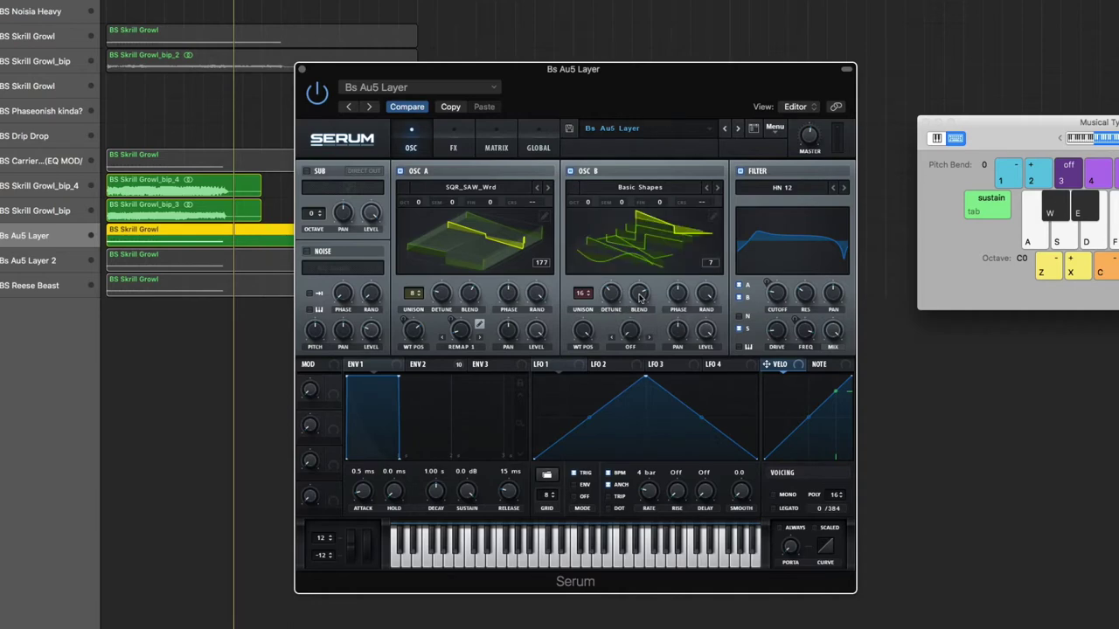
{"action": "mouse_move", "coordinate": [681, 296]}
{"action": "mouse_move", "coordinate": [582, 334]}
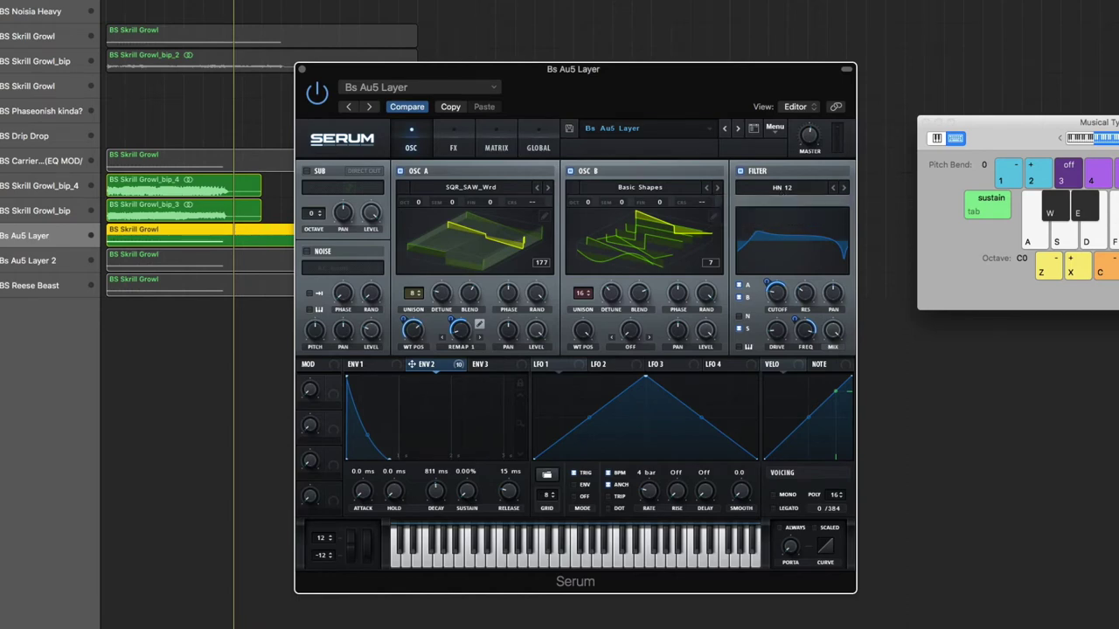
Step: Play back the Au5 layer to hear its envelope movement, and check the filter type categories without changing the filter
{"action": "key", "text": "space"}
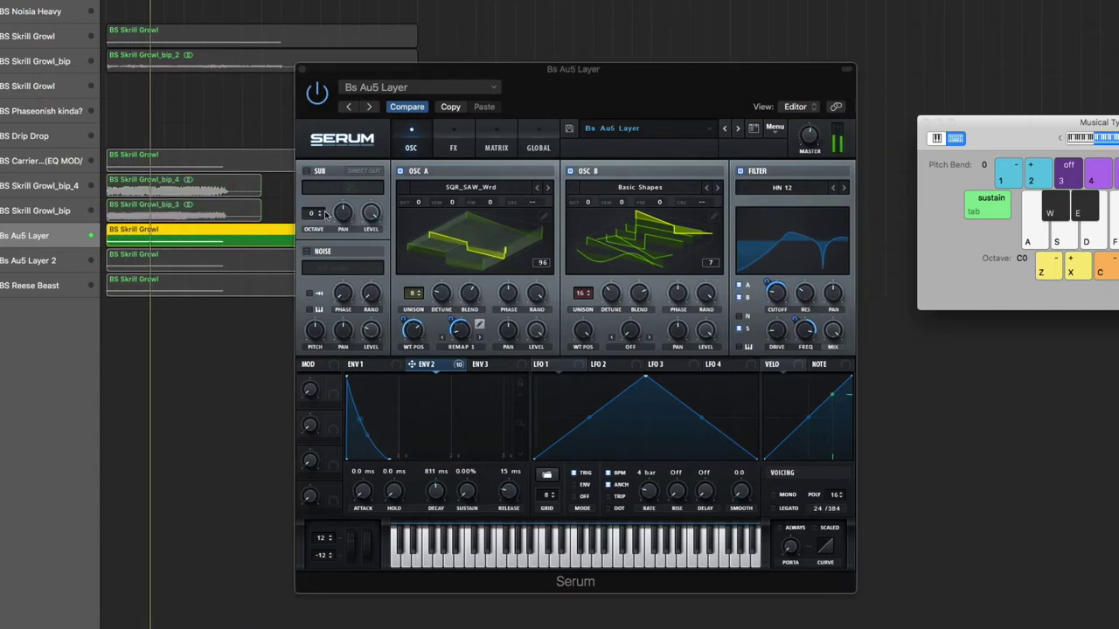
{"action": "key", "text": "space"}
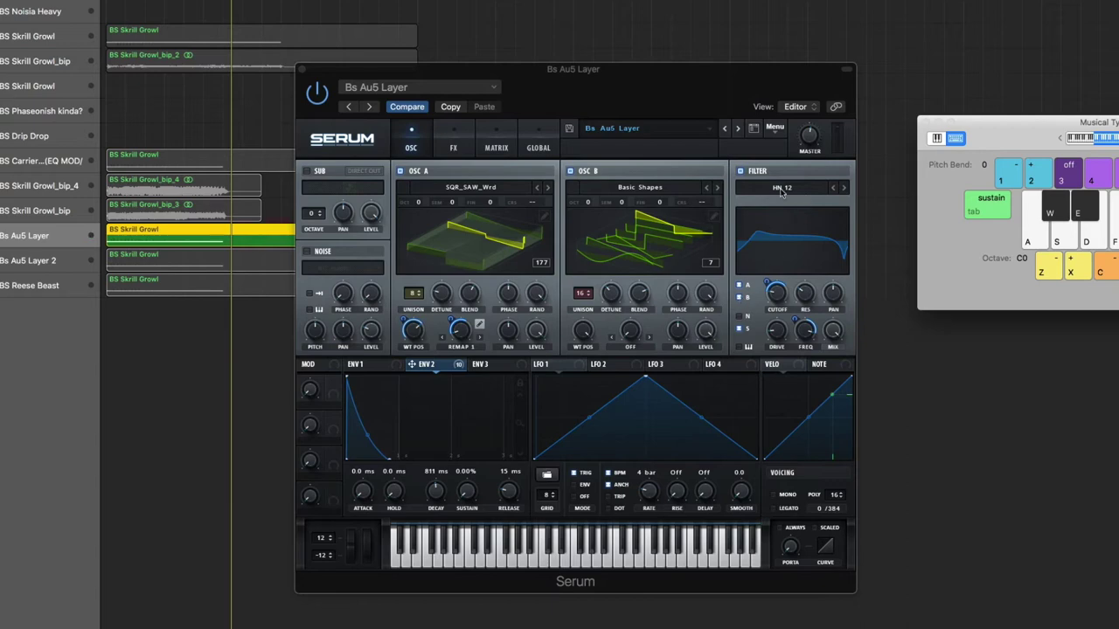
{"action": "left_click", "coordinate": [791, 189]}
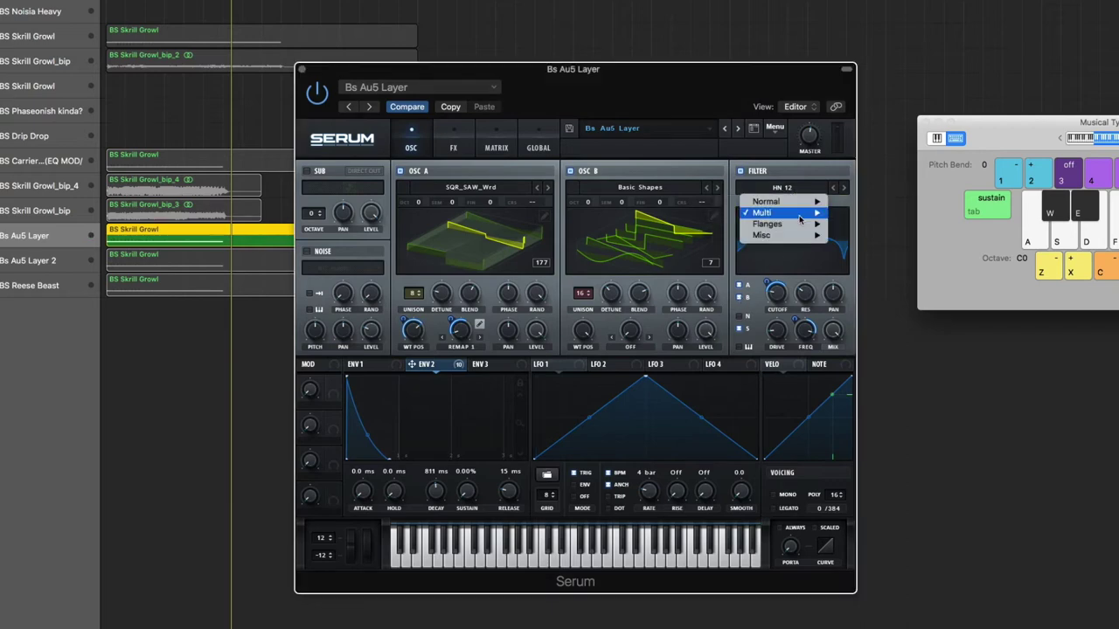
{"action": "mouse_move", "coordinate": [787, 212]}
{"action": "left_click", "coordinate": [718, 105]}
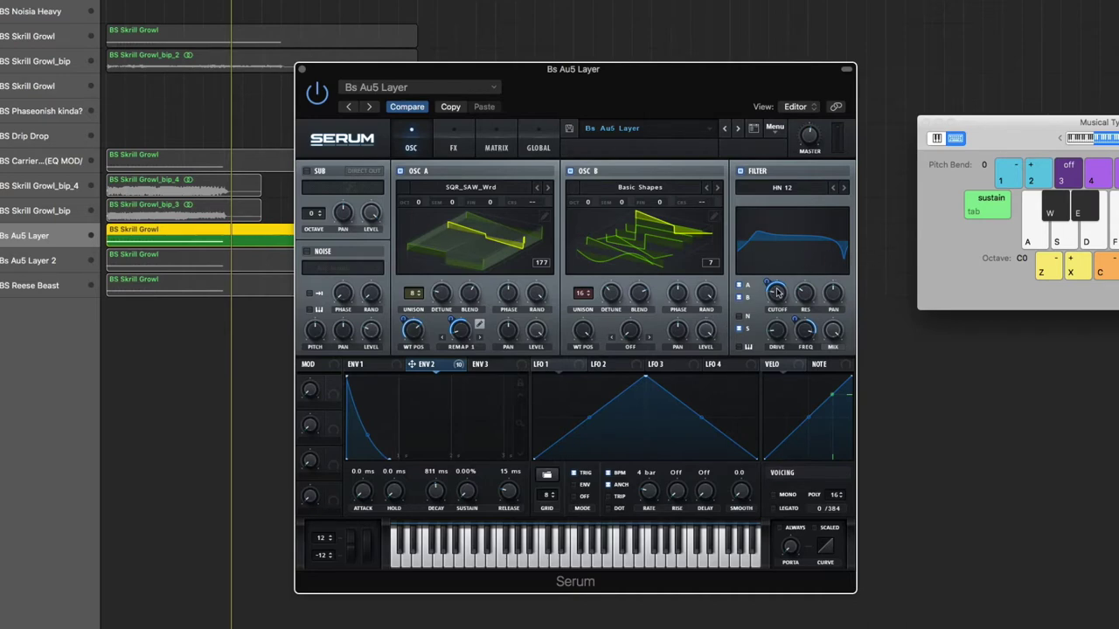
Step: Play back the layer and examine envelope 2's modulation of oscillator A's wavetable position and remap, and the filter's cutoff and frequency
{"action": "key", "text": "space"}
{"action": "mouse_move", "coordinate": [779, 298]}
{"action": "mouse_move", "coordinate": [778, 337]}
{"action": "left_click_drag", "start_coordinate": [404, 322], "coordinate": [404, 322]}
{"action": "mouse_move", "coordinate": [451, 318]}
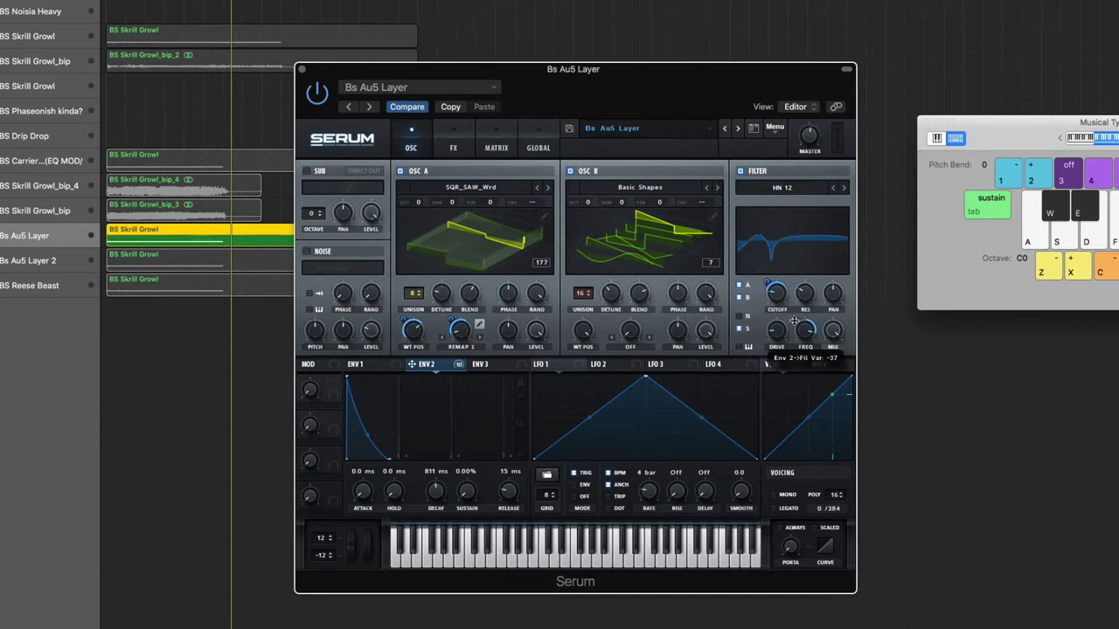
{"action": "key", "text": "space"}
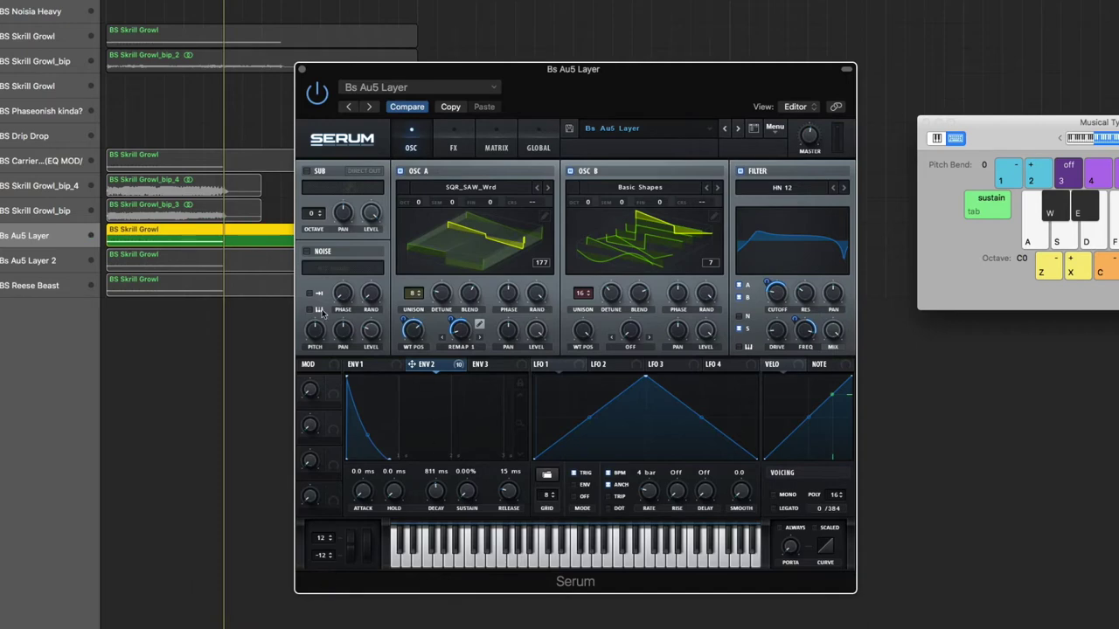
Step: Examine the Hyper, Distortion and Flanger effects, including the distortion drive, the flanger's rate, feedback and mix, and envelope 2's modulation of its depth
{"action": "left_click", "coordinate": [452, 146]}
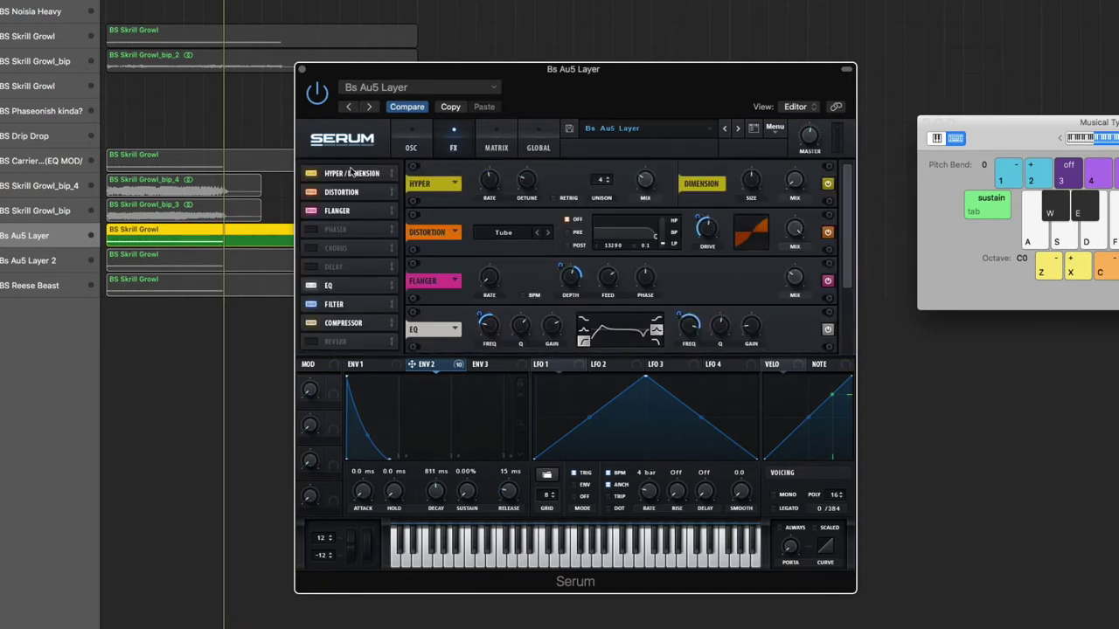
{"action": "mouse_move", "coordinate": [647, 182]}
{"action": "mouse_move", "coordinate": [709, 233]}
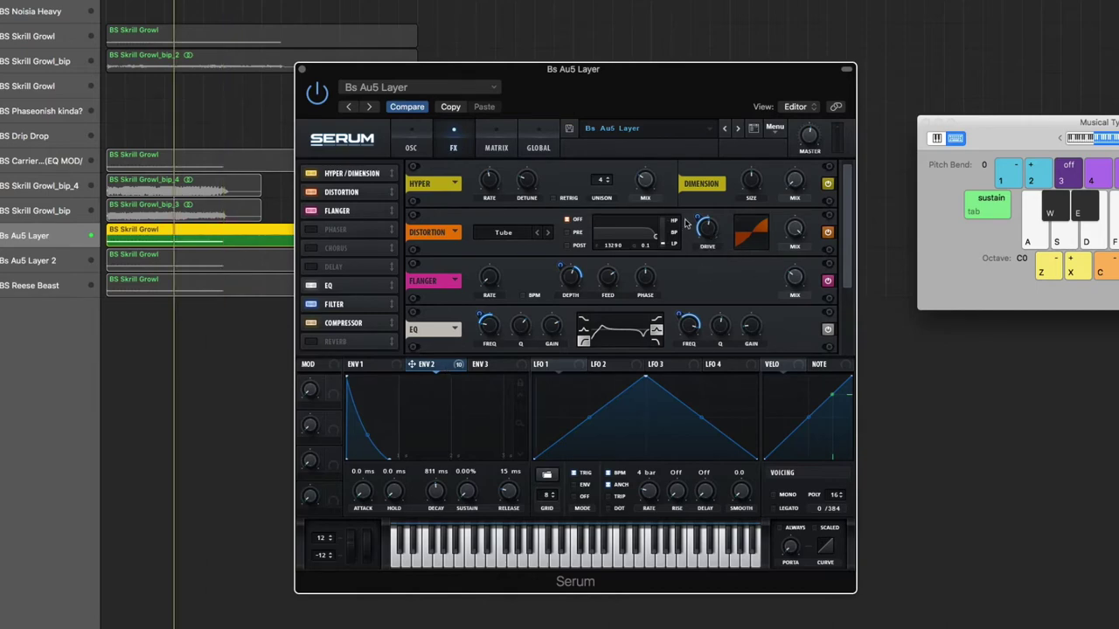
{"action": "mouse_move", "coordinate": [698, 221]}
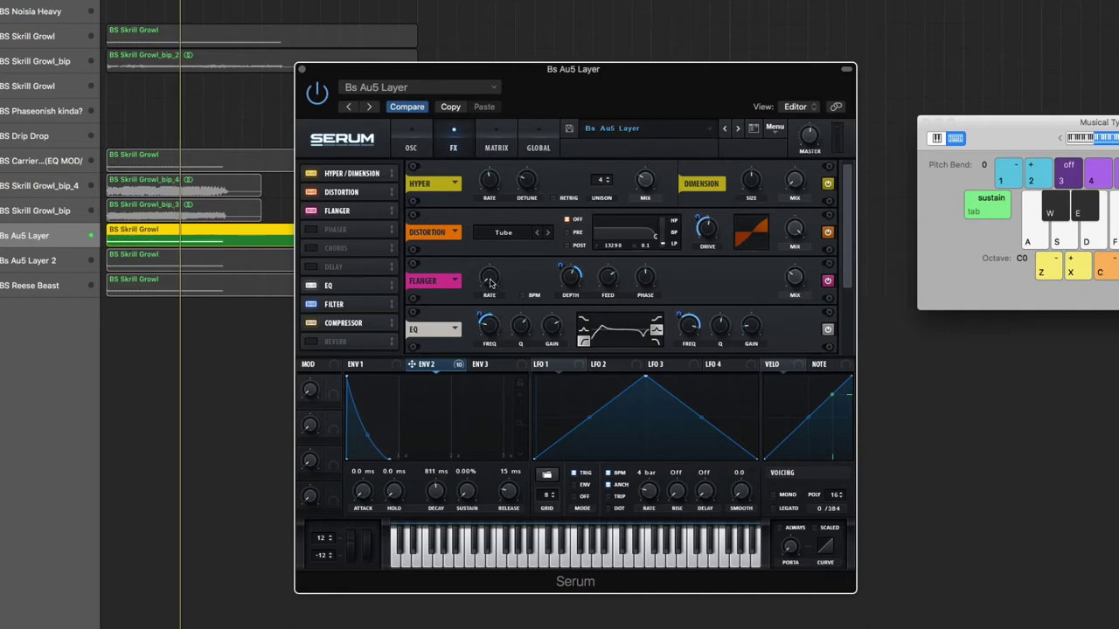
{"action": "mouse_move", "coordinate": [572, 278]}
{"action": "mouse_move", "coordinate": [613, 282]}
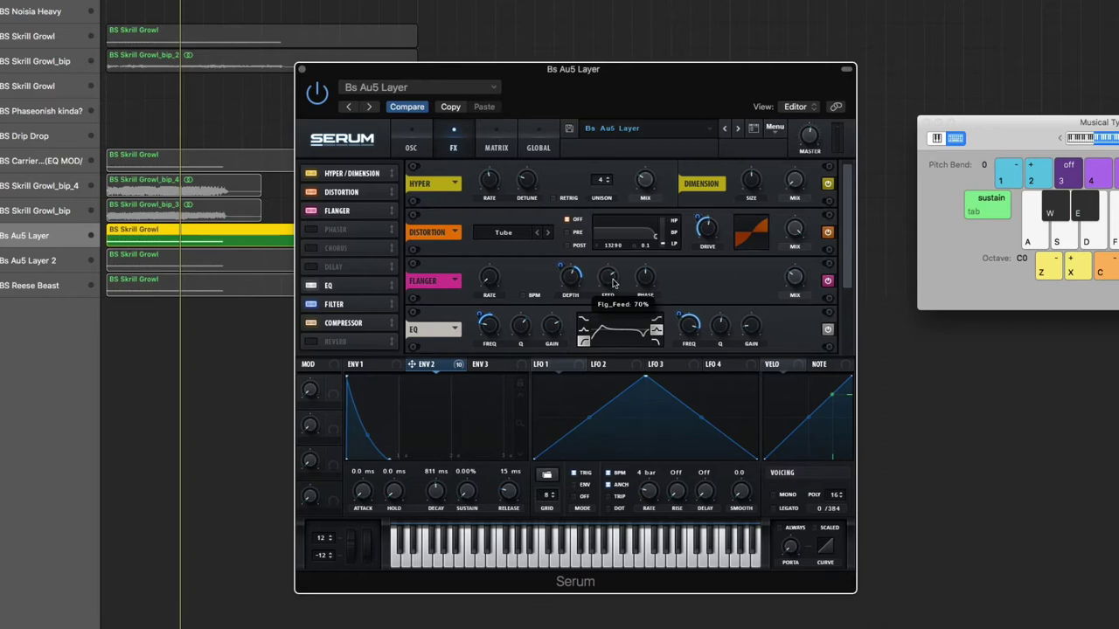
{"action": "mouse_move", "coordinate": [795, 281]}
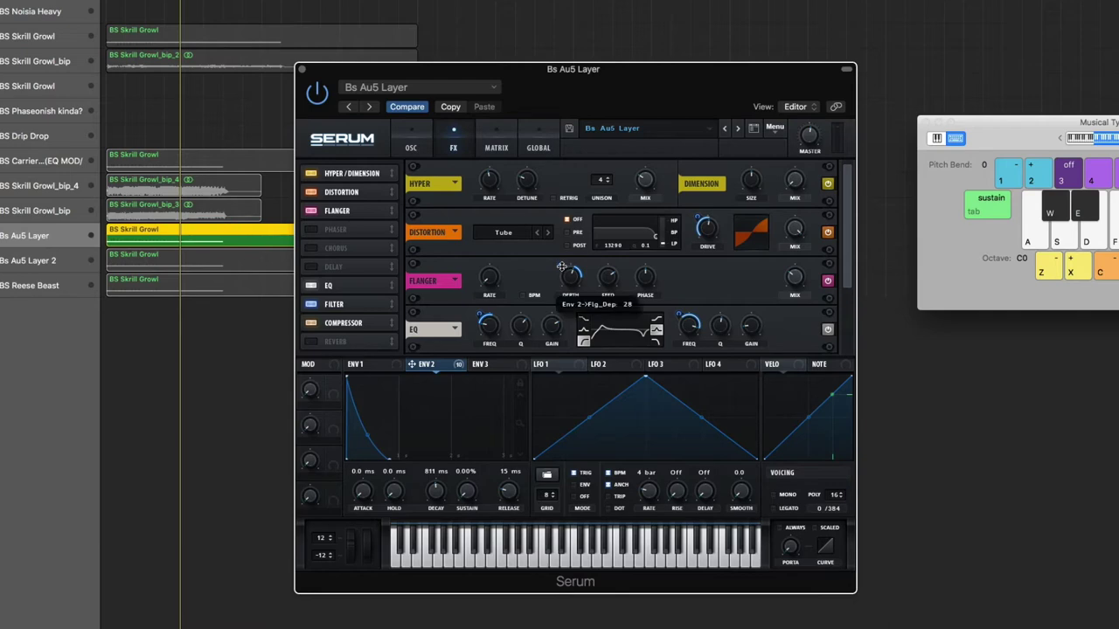
Step: Compare the rest of the effects chain, including EQ, Filter and Compressor, with the oscillator page's HN 12 filter
{"action": "left_click_drag", "start_coordinate": [850, 237], "coordinate": [847, 302]}
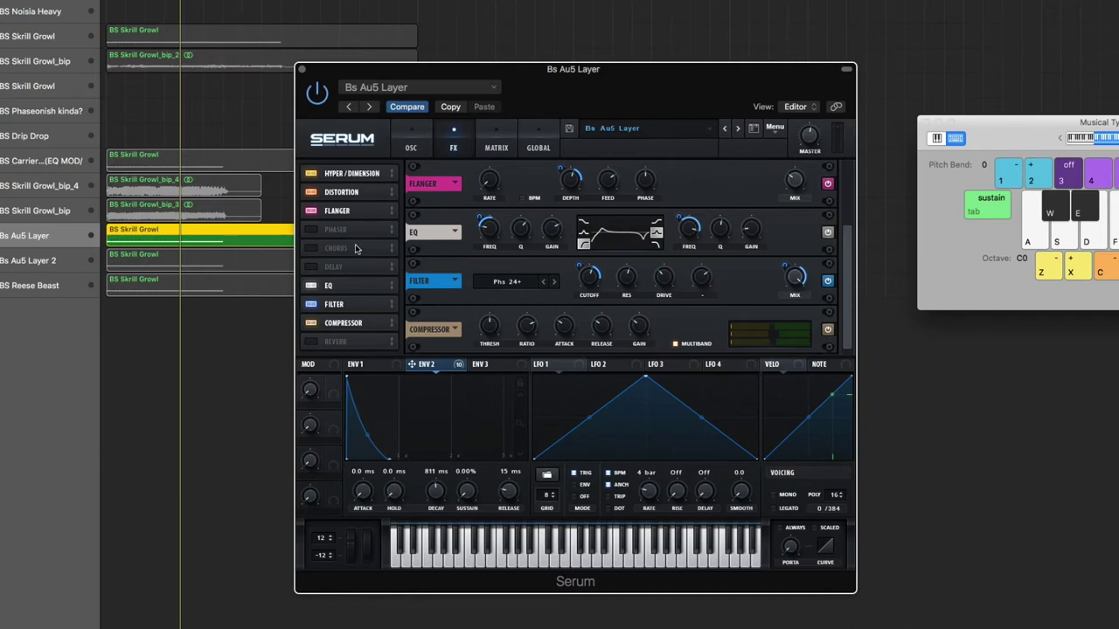
{"action": "left_click", "coordinate": [410, 142]}
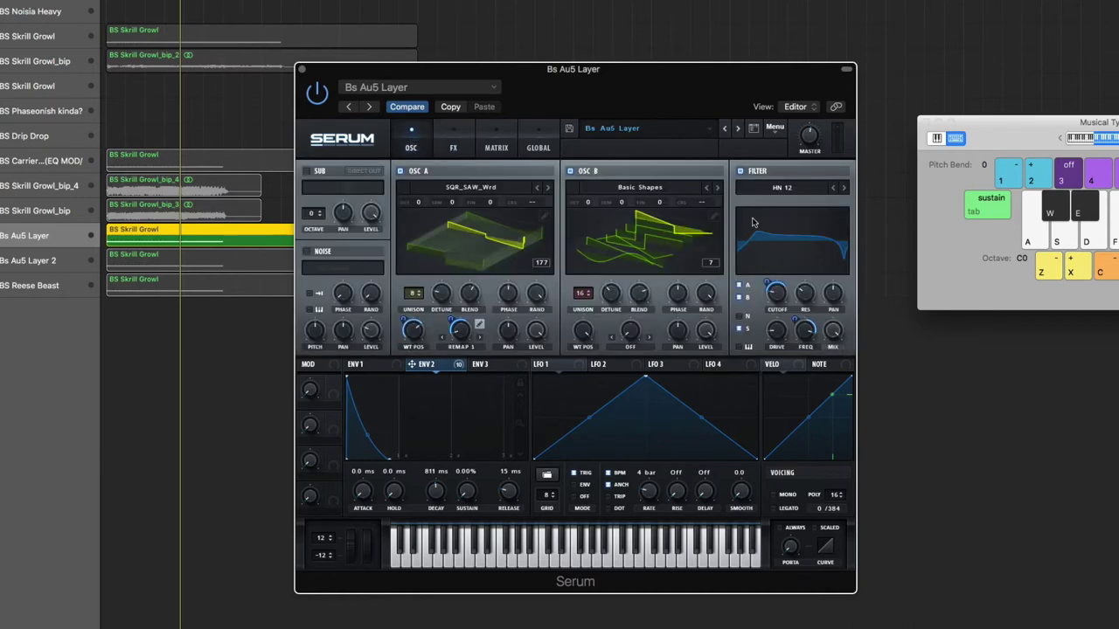
{"action": "left_click", "coordinate": [452, 146]}
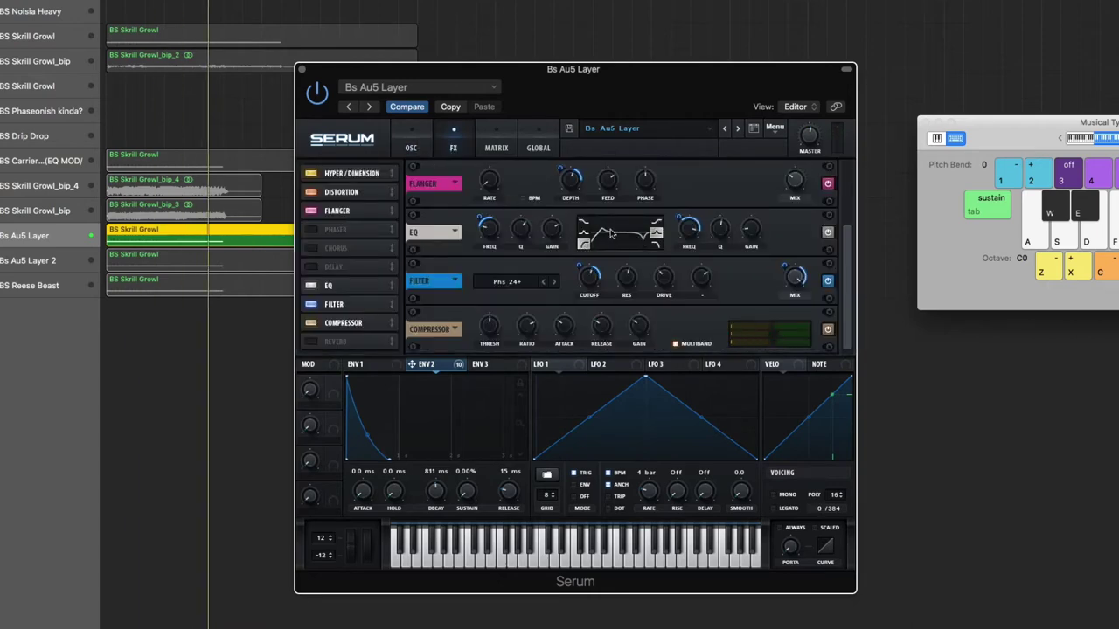
{"action": "left_click", "coordinate": [414, 146]}
{"action": "left_click", "coordinate": [453, 147]}
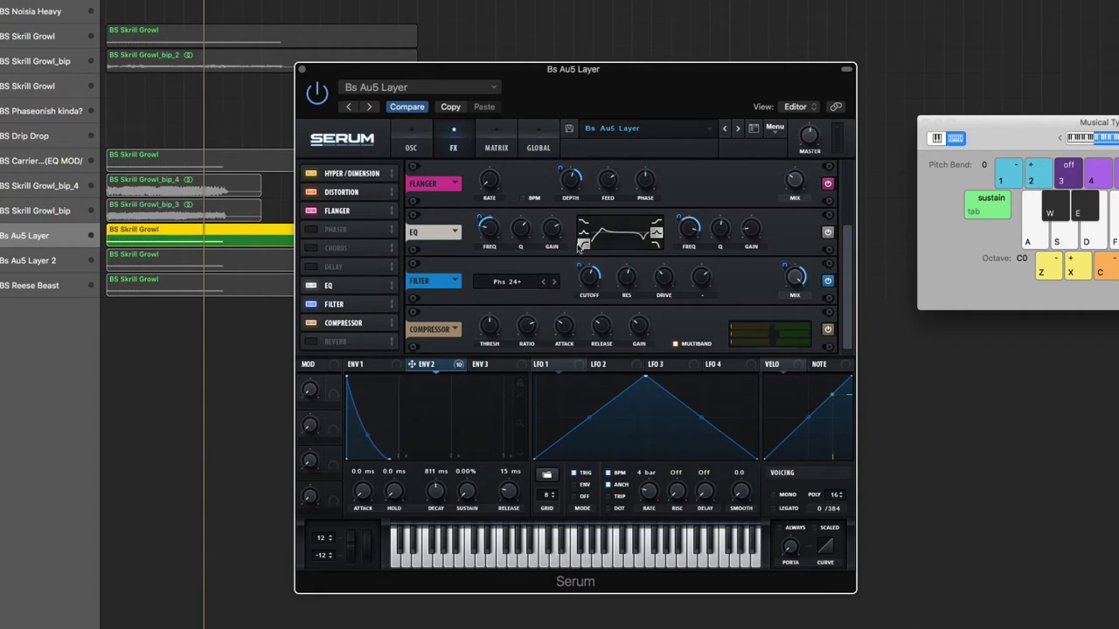
Step: Examine the EQ effect's Q setting and envelope 2's modulation of its low and high band frequencies
{"action": "mouse_move", "coordinate": [526, 238]}
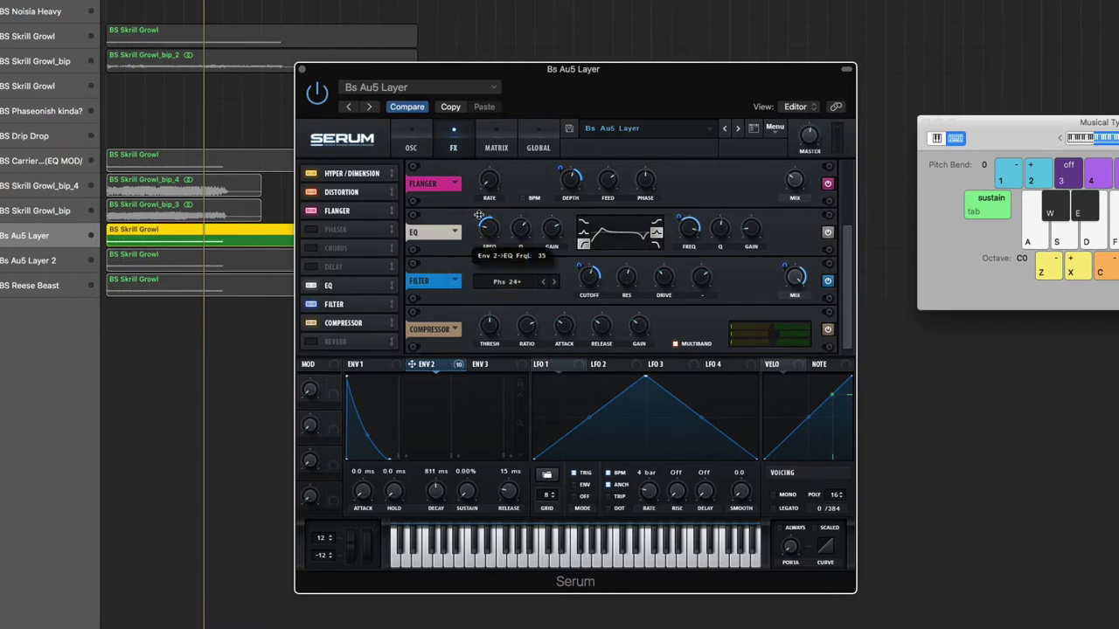
{"action": "left_click_drag", "start_coordinate": [479, 216], "coordinate": [479, 216]}
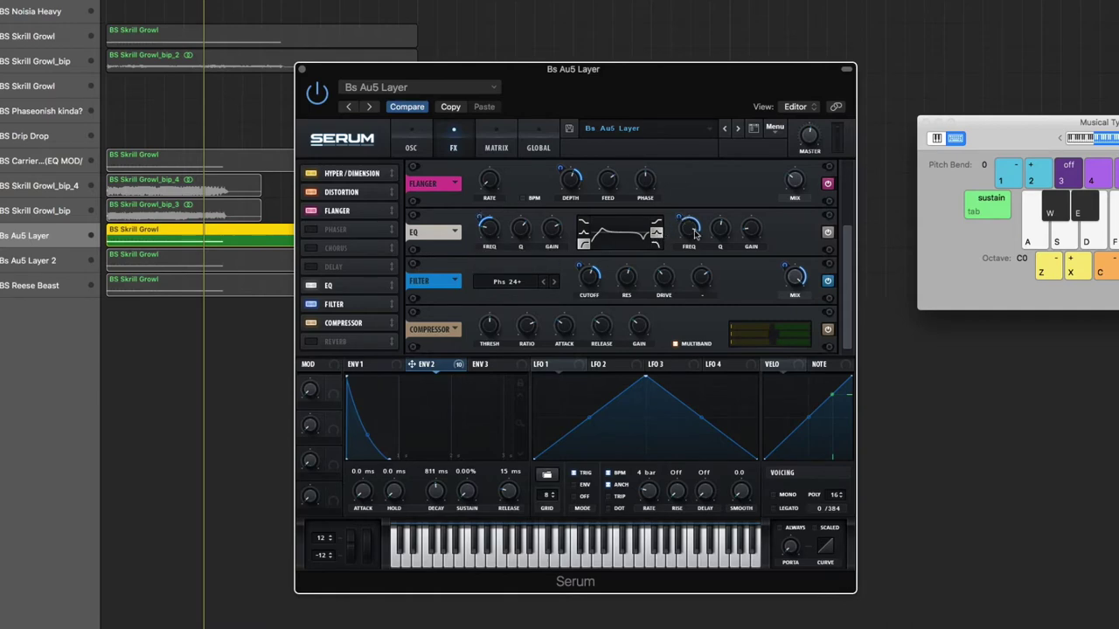
{"action": "mouse_move", "coordinate": [693, 234]}
{"action": "mouse_move", "coordinate": [676, 215]}
Step: Check the Filter effect's type categories, then audition the layer with that effect bypassed and re-enabled
{"action": "left_click", "coordinate": [530, 281]}
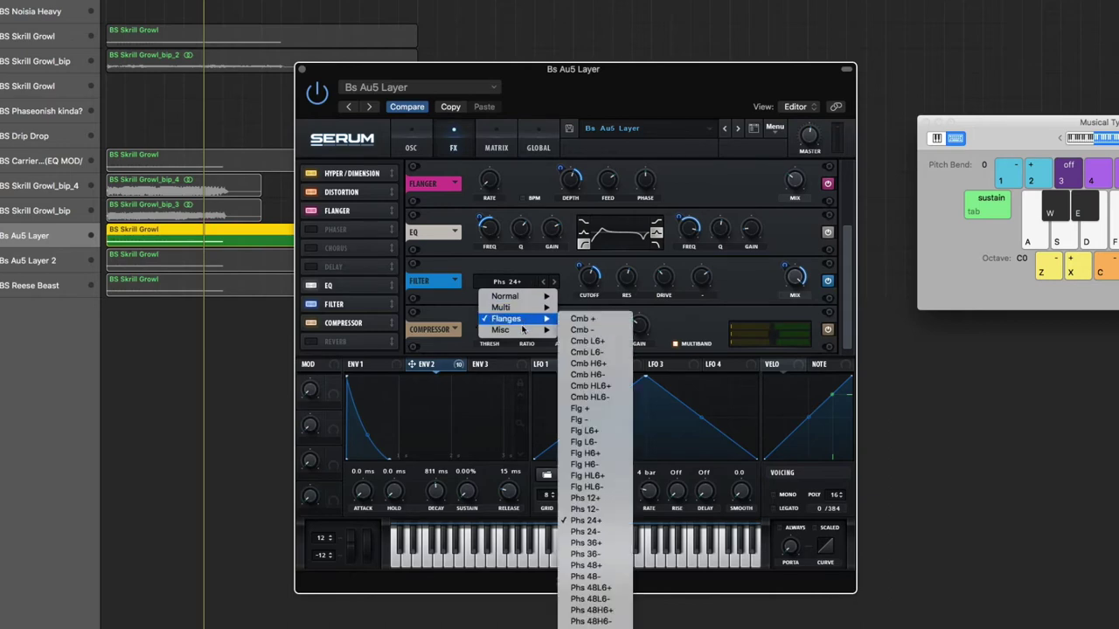
{"action": "mouse_move", "coordinate": [532, 329]}
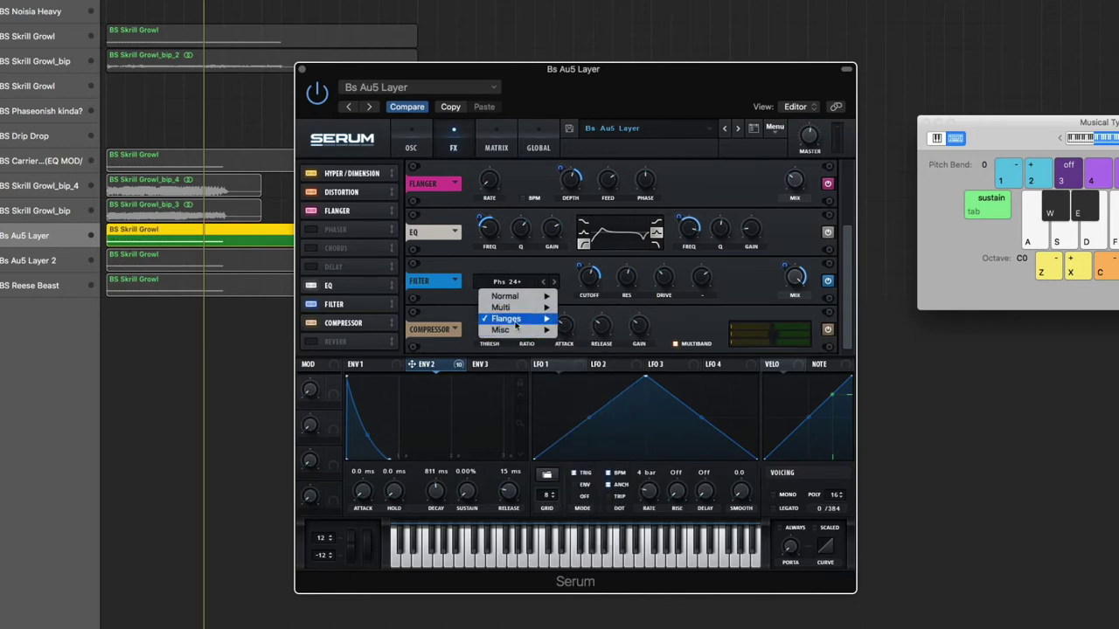
{"action": "left_click", "coordinate": [749, 327]}
{"action": "key", "text": "space"}
{"action": "left_click", "coordinate": [828, 281]}
{"action": "left_click", "coordinate": [828, 280]}
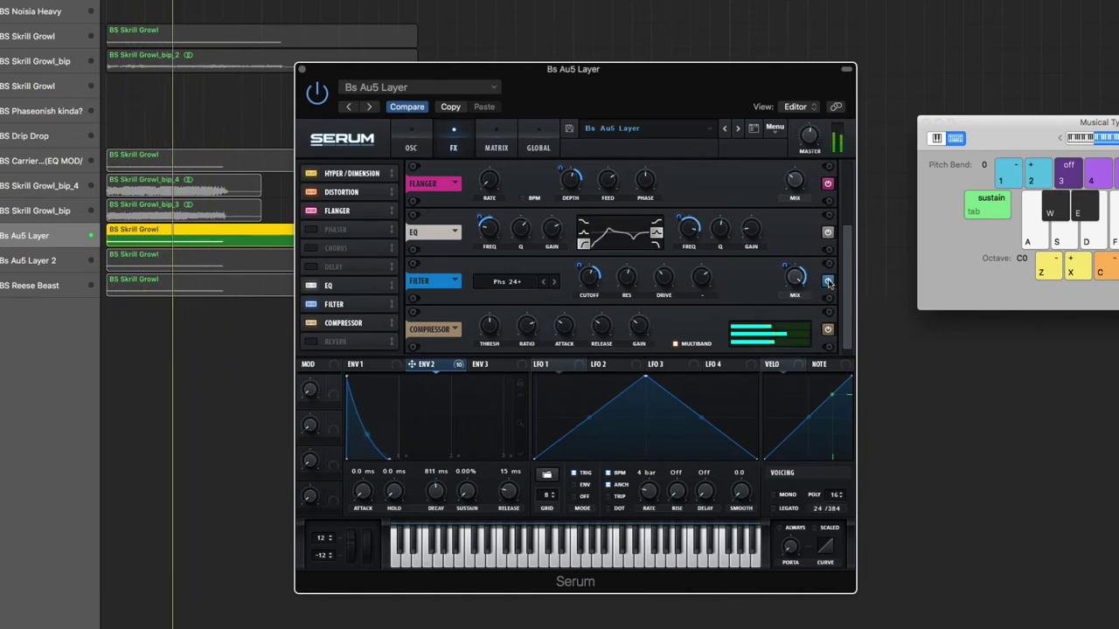
{"action": "key", "text": "space"}
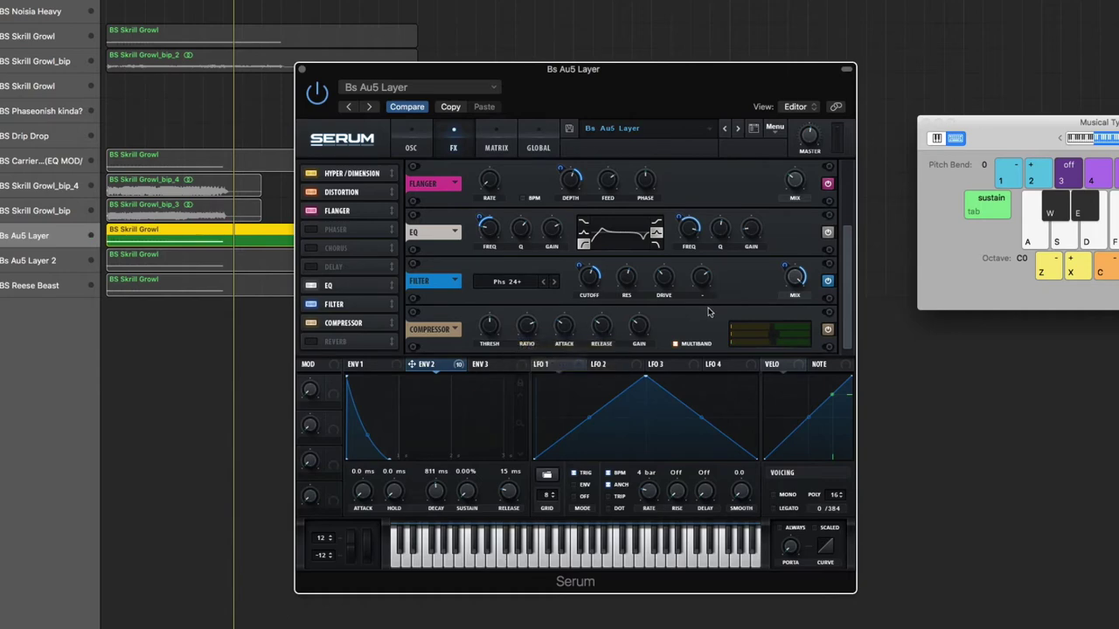
Step: Examine the Filter effect's cutoff, resonance and drive settings and the modulation of its mix
{"action": "mouse_move", "coordinate": [586, 279]}
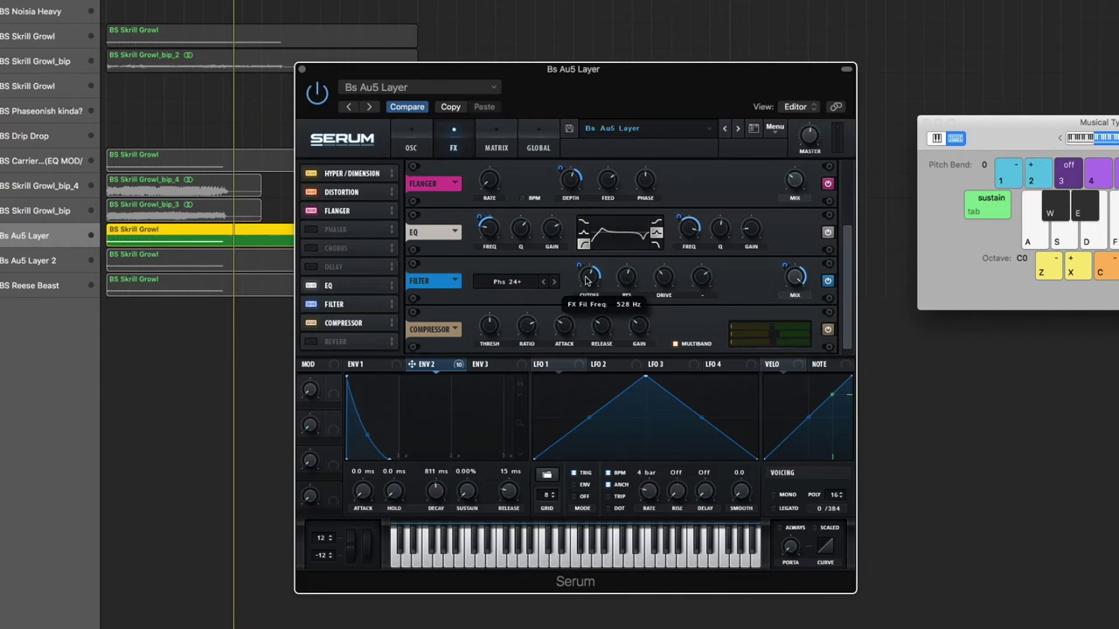
{"action": "mouse_move", "coordinate": [624, 277]}
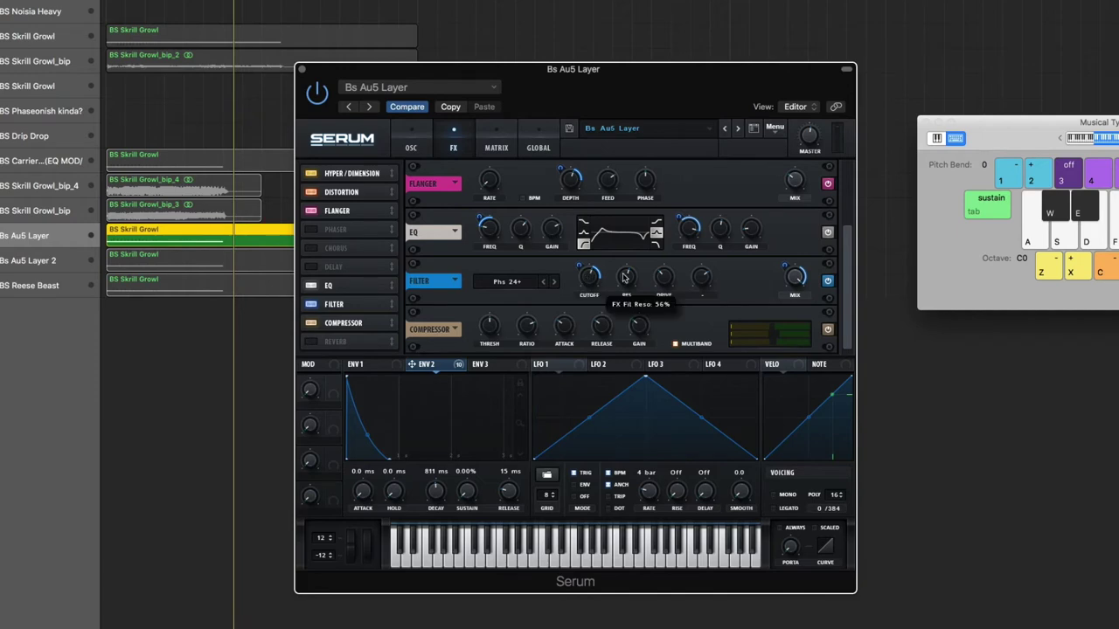
{"action": "mouse_move", "coordinate": [665, 281]}
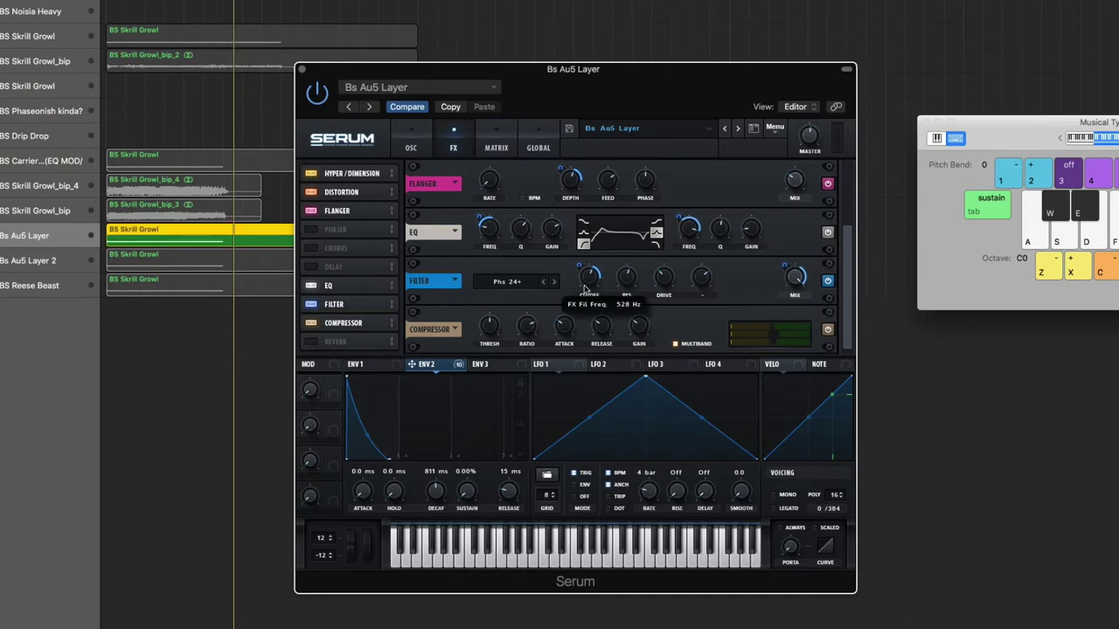
{"action": "mouse_move", "coordinate": [784, 262]}
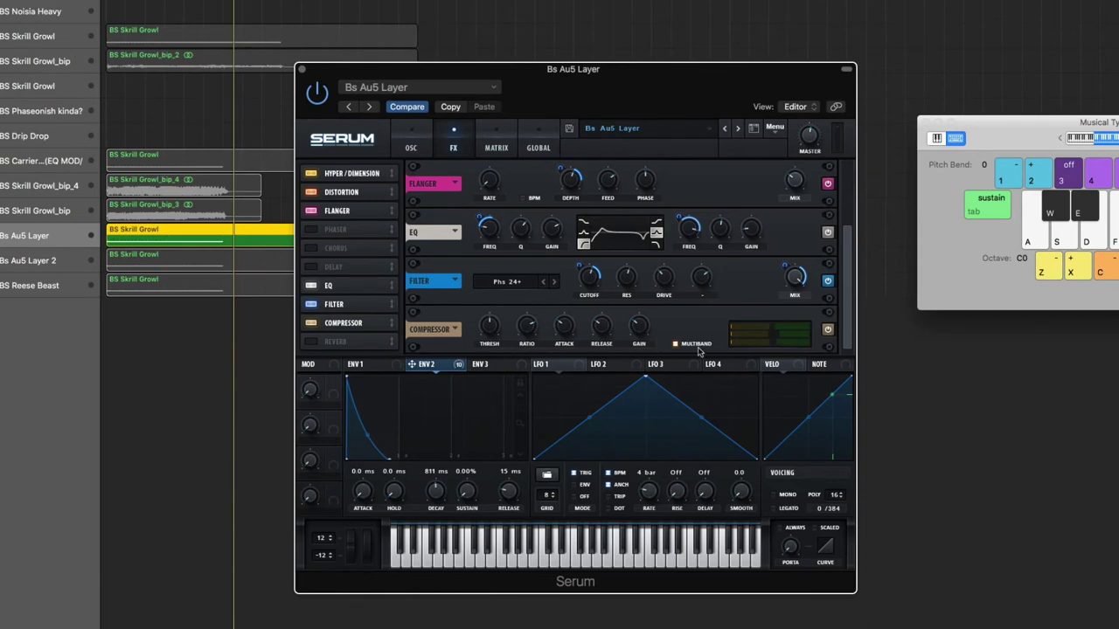
Step: Examine the multiband compressor's gain and bypass control, revisit the oscillator page and close the Bs Au5 Layer instrument
{"action": "mouse_move", "coordinate": [638, 327]}
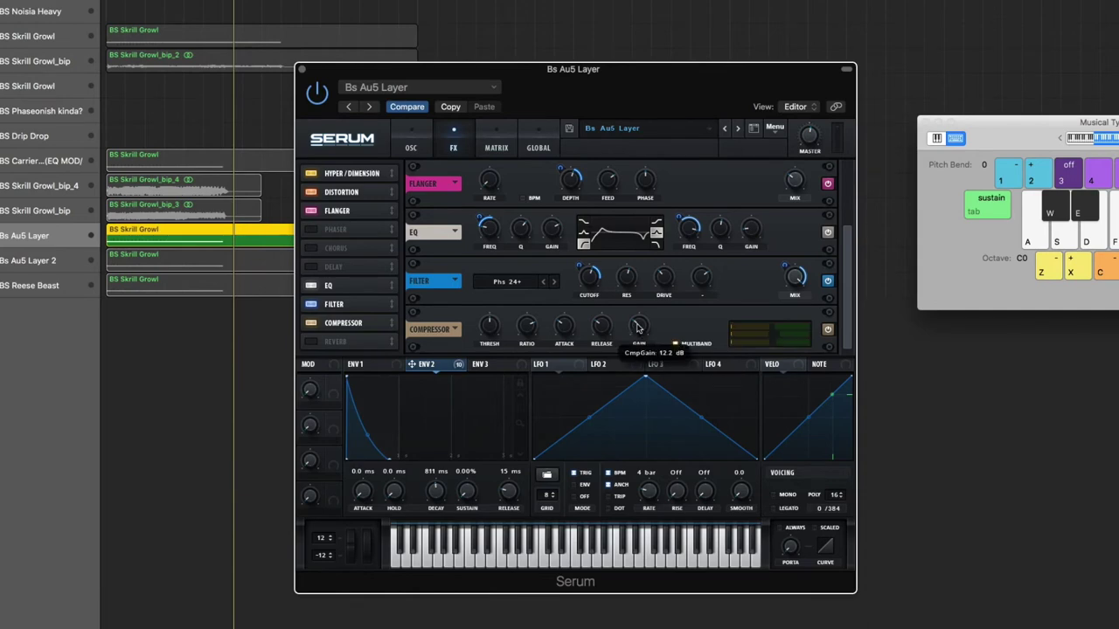
{"action": "left_click", "coordinate": [827, 331]}
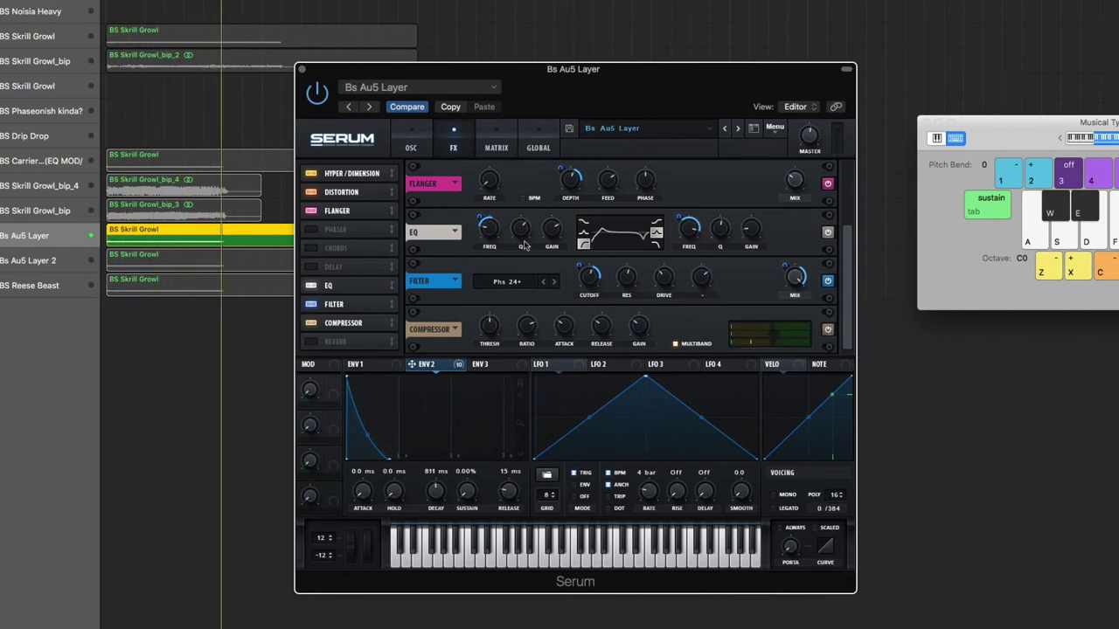
{"action": "left_click", "coordinate": [409, 139]}
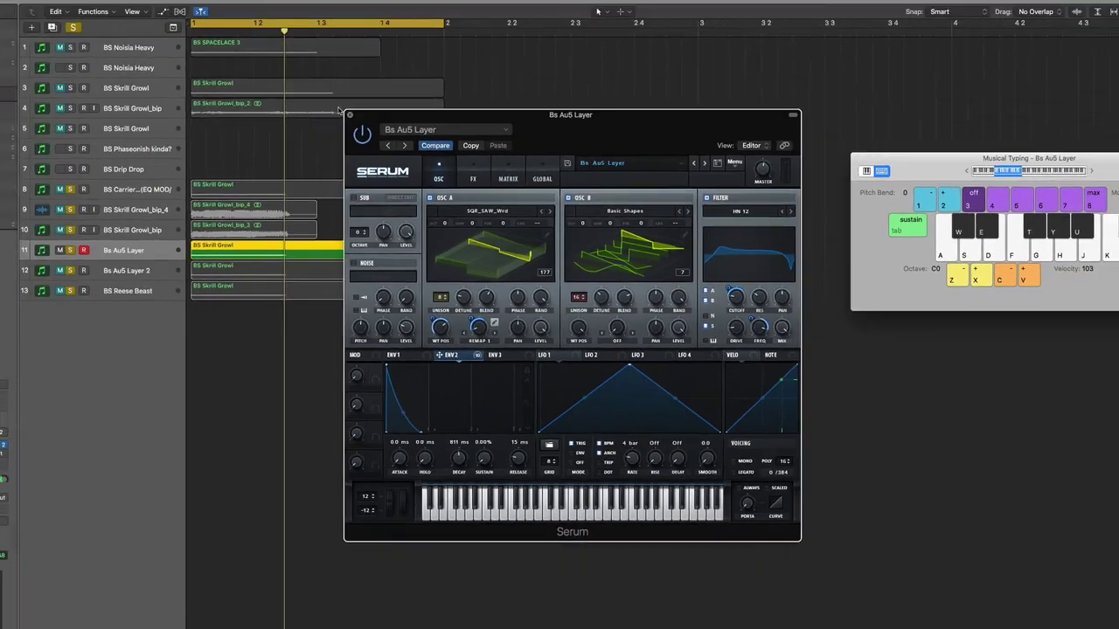
{"action": "left_click", "coordinate": [300, 70]}
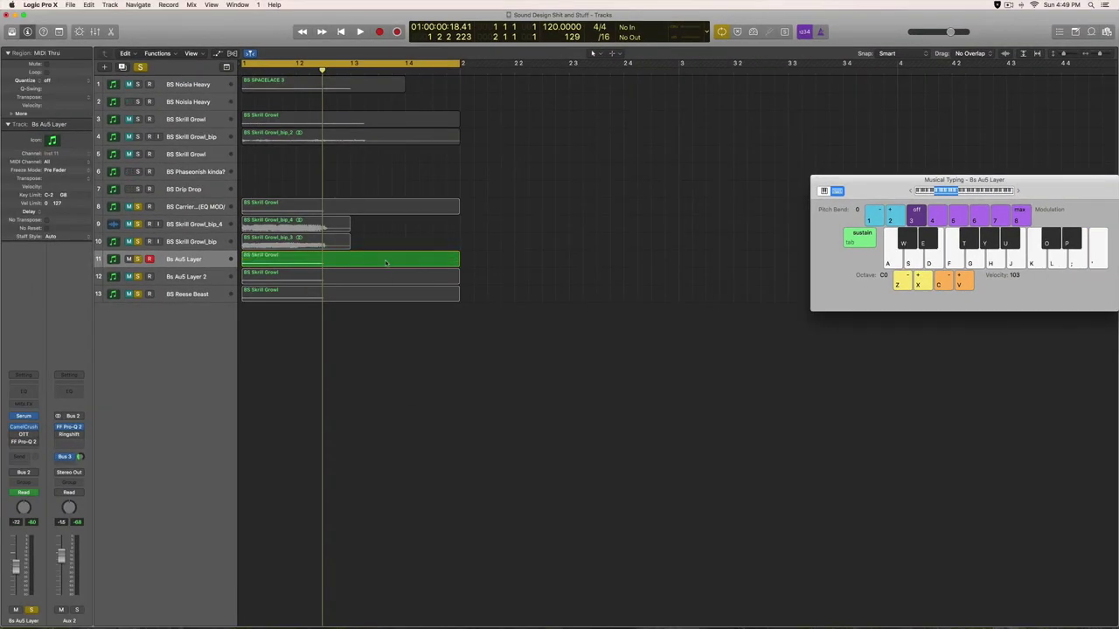
Step: Hide Musical Typing and view the Bs Au5 Layer region's note and pitch bend curve in the Piano Roll
{"action": "key", "text": "super+k"}
{"action": "key", "text": "p"}
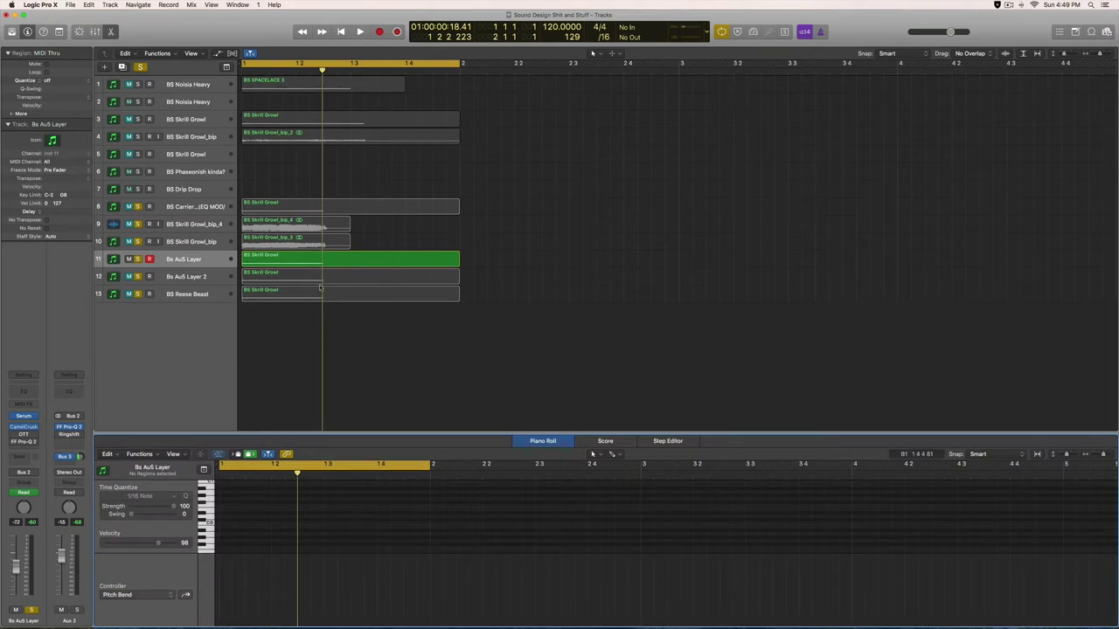
{"action": "left_click", "coordinate": [412, 256]}
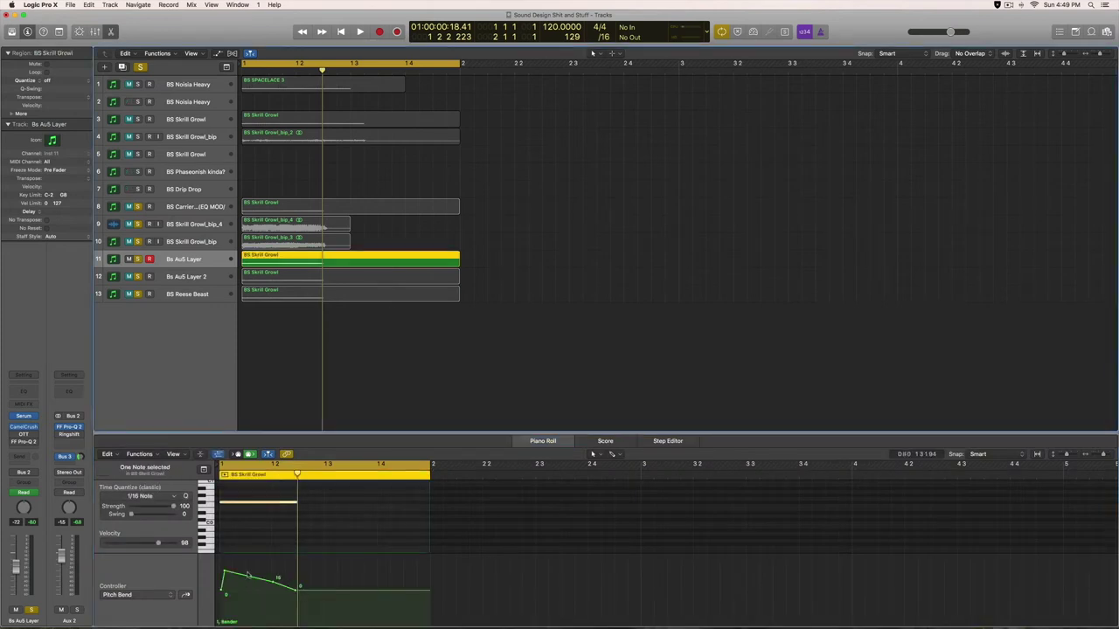
{"action": "scroll", "coordinate": [258, 572], "scroll_direction": "up", "scroll_amount": 3}
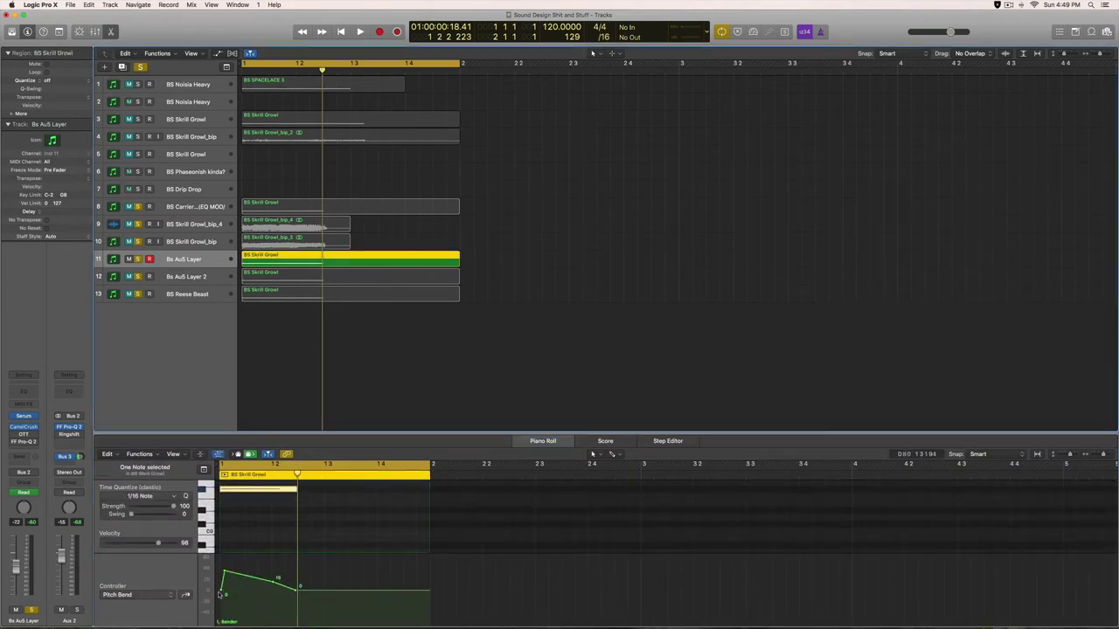
{"action": "left_click", "coordinate": [225, 573]}
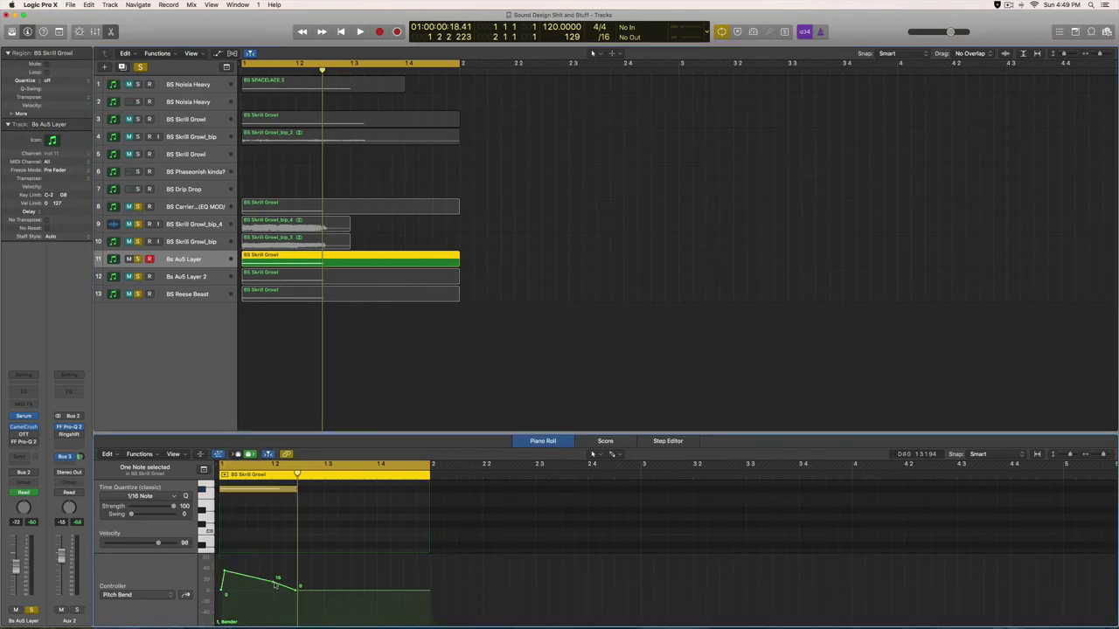
{"action": "scroll", "coordinate": [319, 516], "scroll_direction": "up", "scroll_amount": 2}
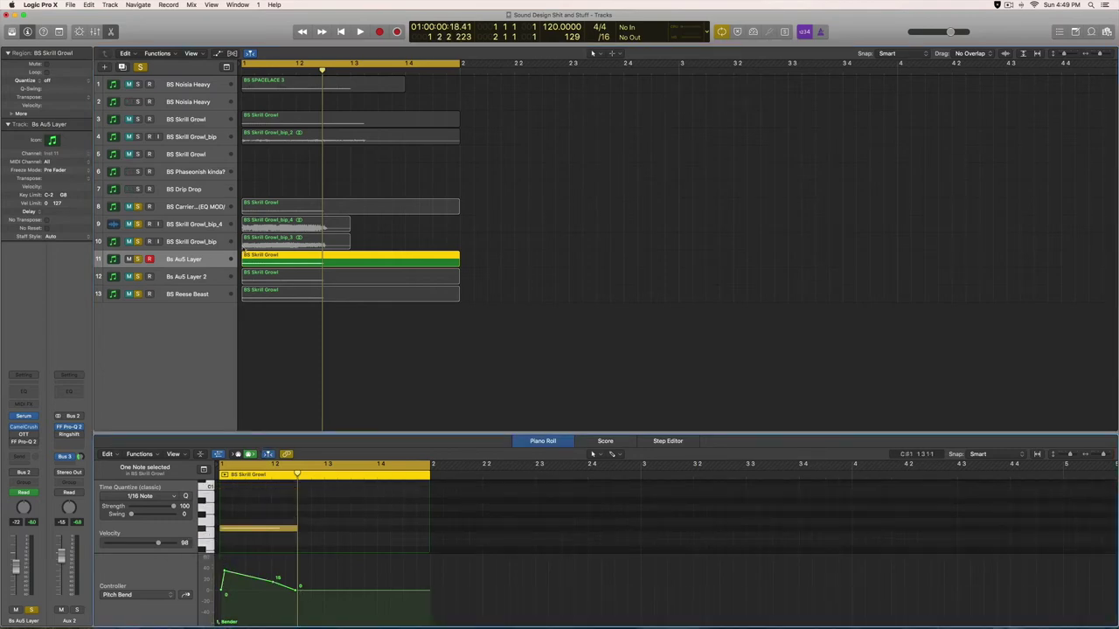
Step: Inspect the CamelCrusher effect on the Bs Au5 Layer track while playing back the layer, then close the plug-in
{"action": "left_click", "coordinate": [187, 259]}
{"action": "left_click", "coordinate": [24, 426]}
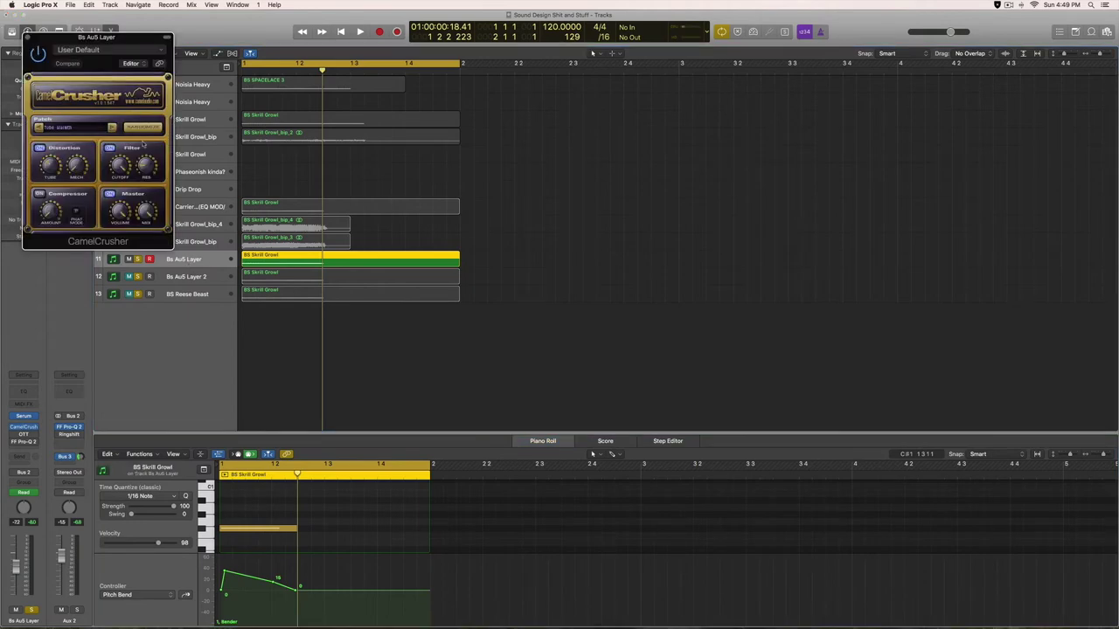
{"action": "key", "text": "space"}
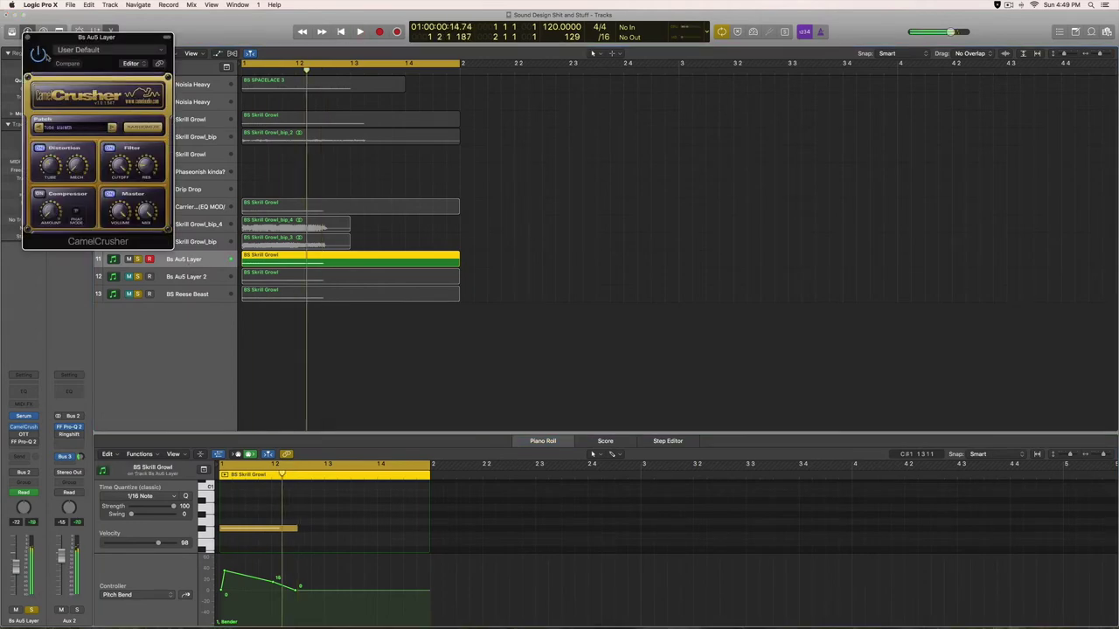
{"action": "left_click", "coordinate": [28, 37]}
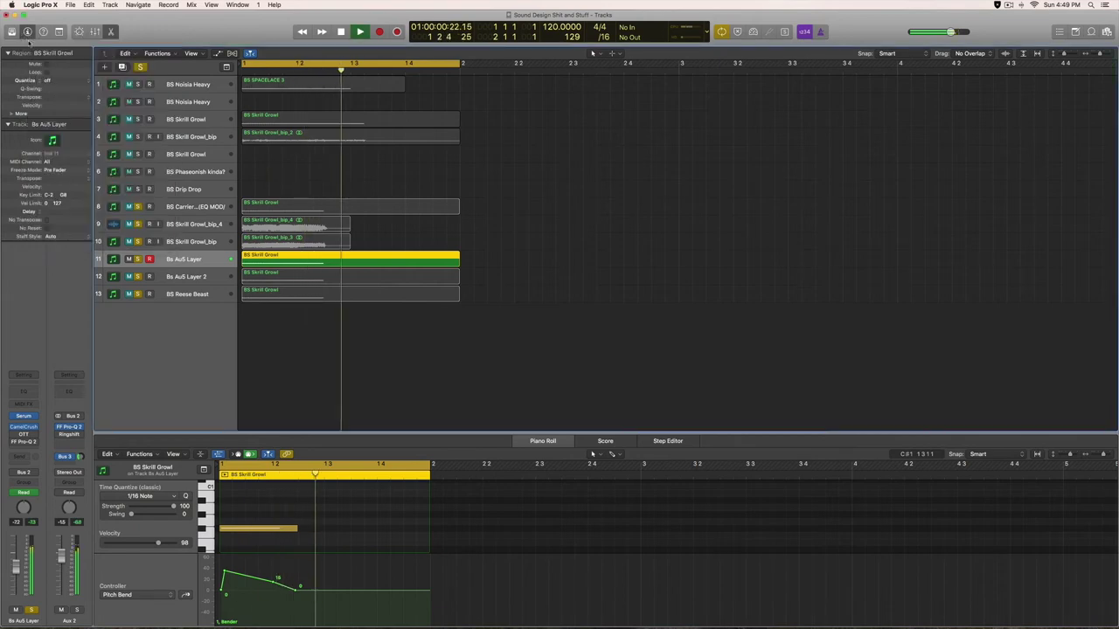
Step: Open the Serum instrument on Bs Au5 Layer 2 and examine oscillator A's wavetable position, Sync warp and level
{"action": "left_click", "coordinate": [193, 278]}
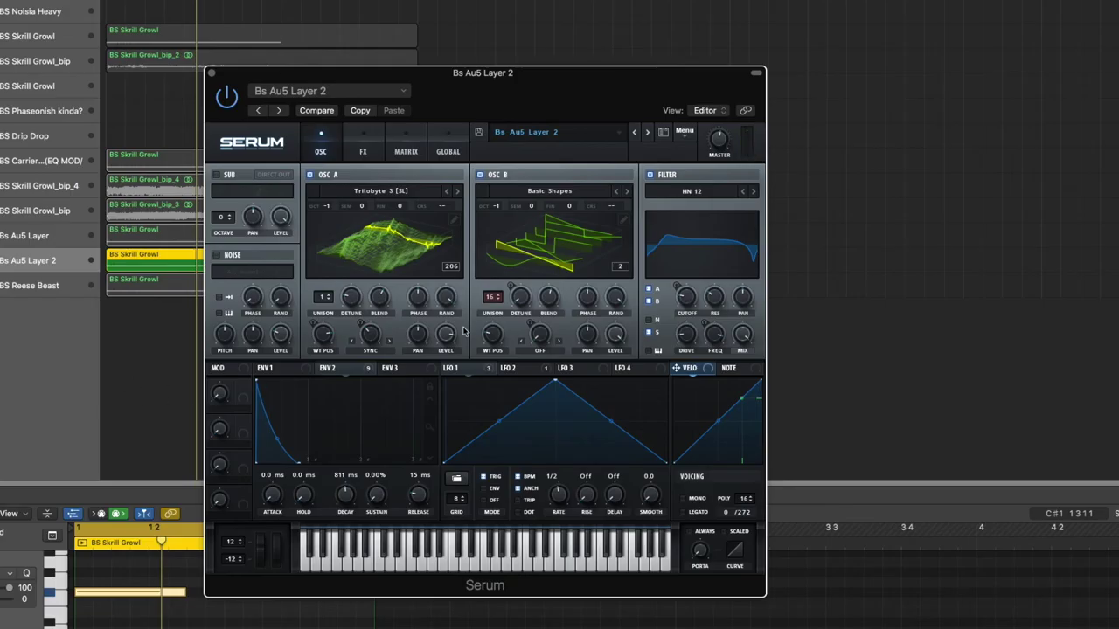
{"action": "key", "text": "space"}
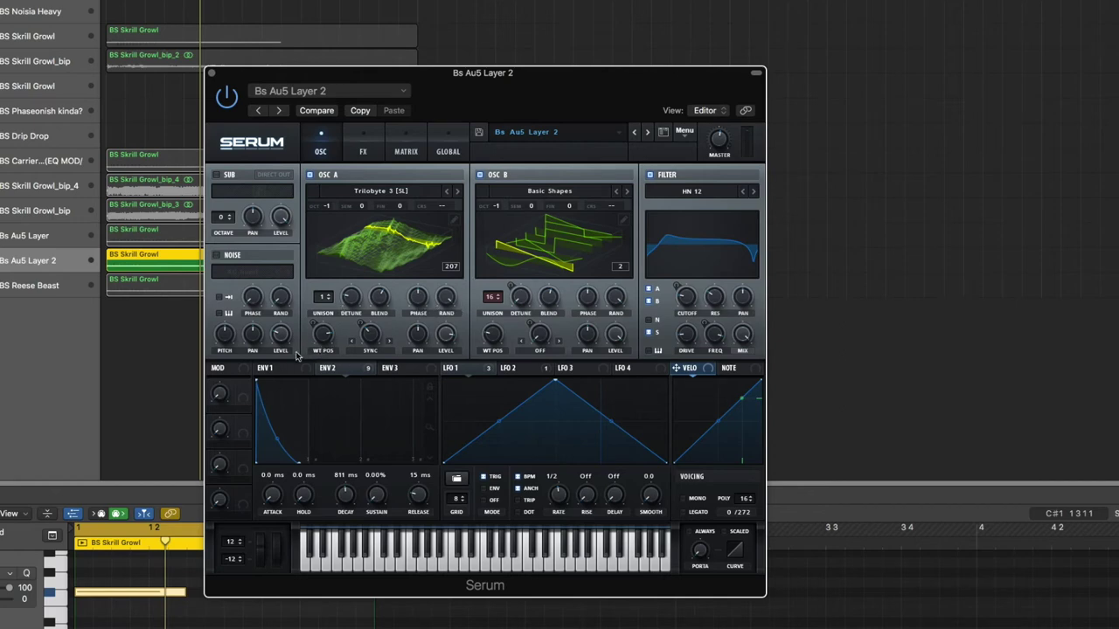
{"action": "mouse_move", "coordinate": [318, 336]}
{"action": "mouse_move", "coordinate": [372, 339]}
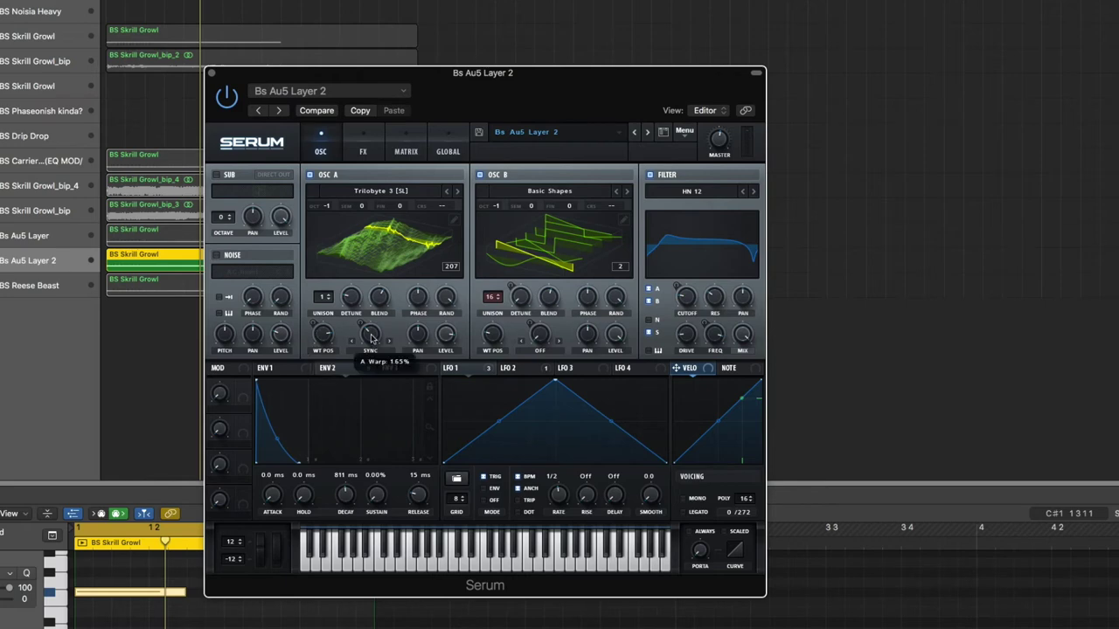
{"action": "mouse_move", "coordinate": [446, 339]}
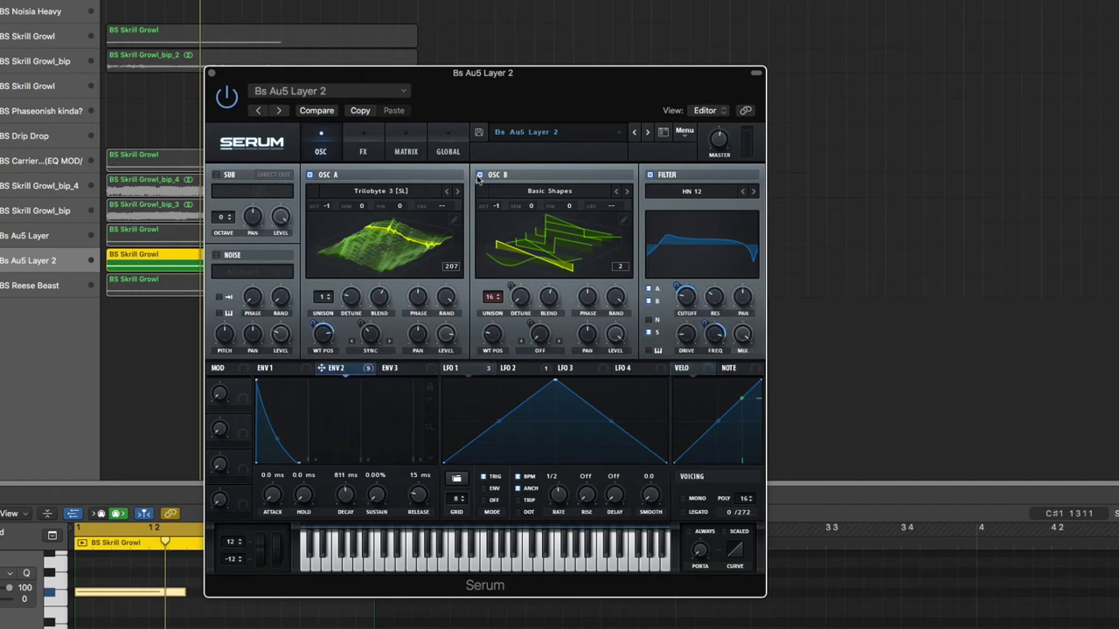
Step: Examine oscillator B's Basic Shapes wavetable, unison detune, blend and wavetable position, and view LFO 1's modulation targets
{"action": "left_click", "coordinate": [535, 243]}
{"action": "left_click", "coordinate": [570, 261]}
{"action": "left_click", "coordinate": [520, 301]}
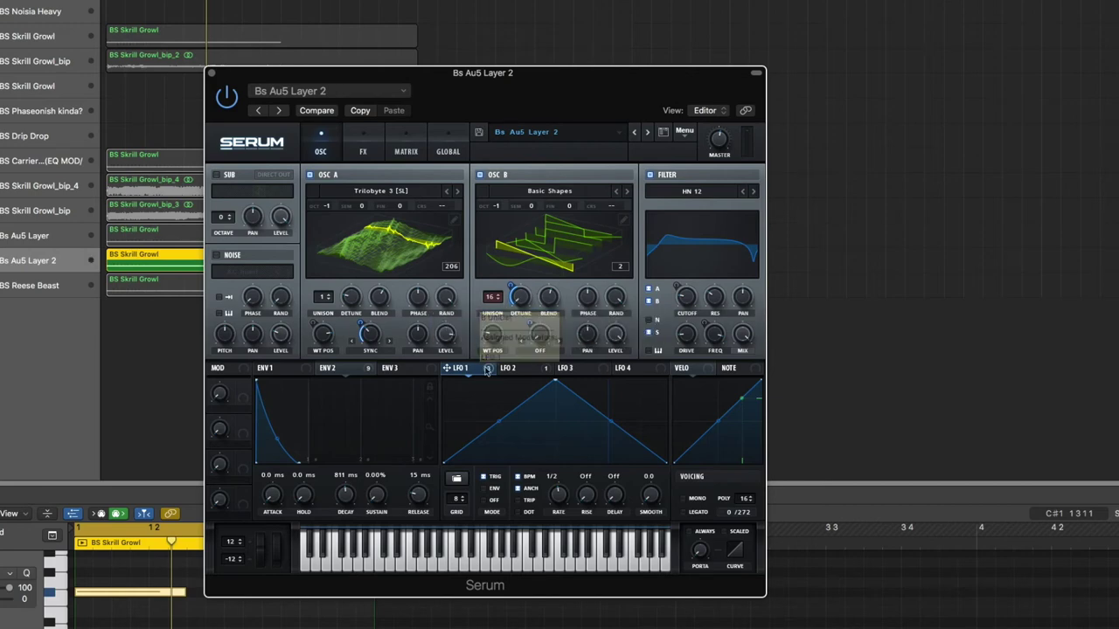
{"action": "left_click", "coordinate": [520, 375]}
{"action": "left_click", "coordinate": [482, 367]}
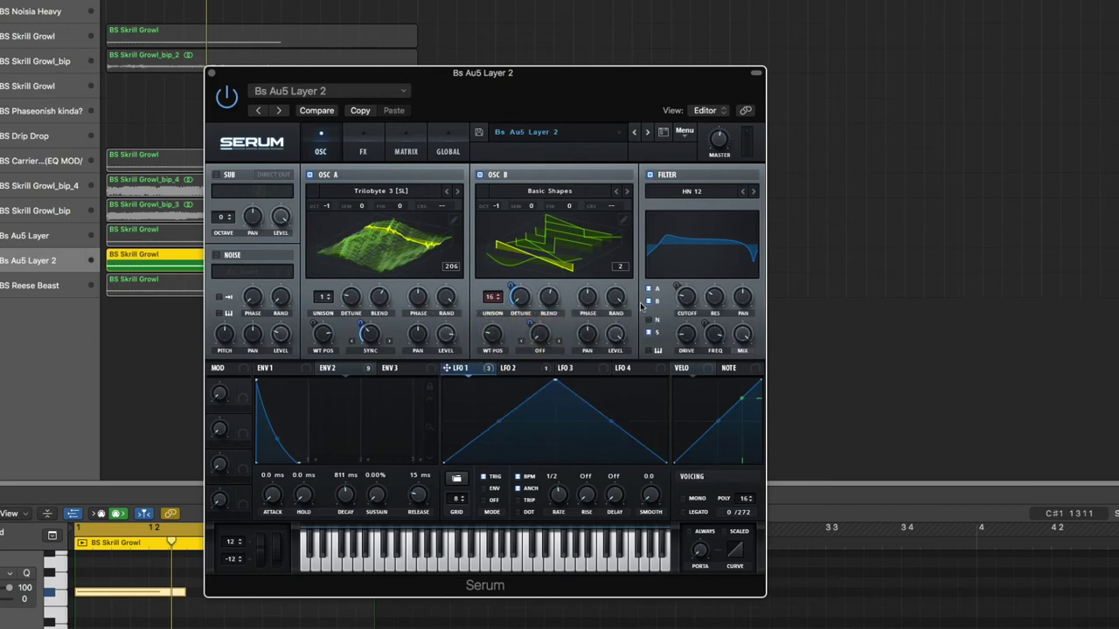
{"action": "mouse_move", "coordinate": [485, 347]}
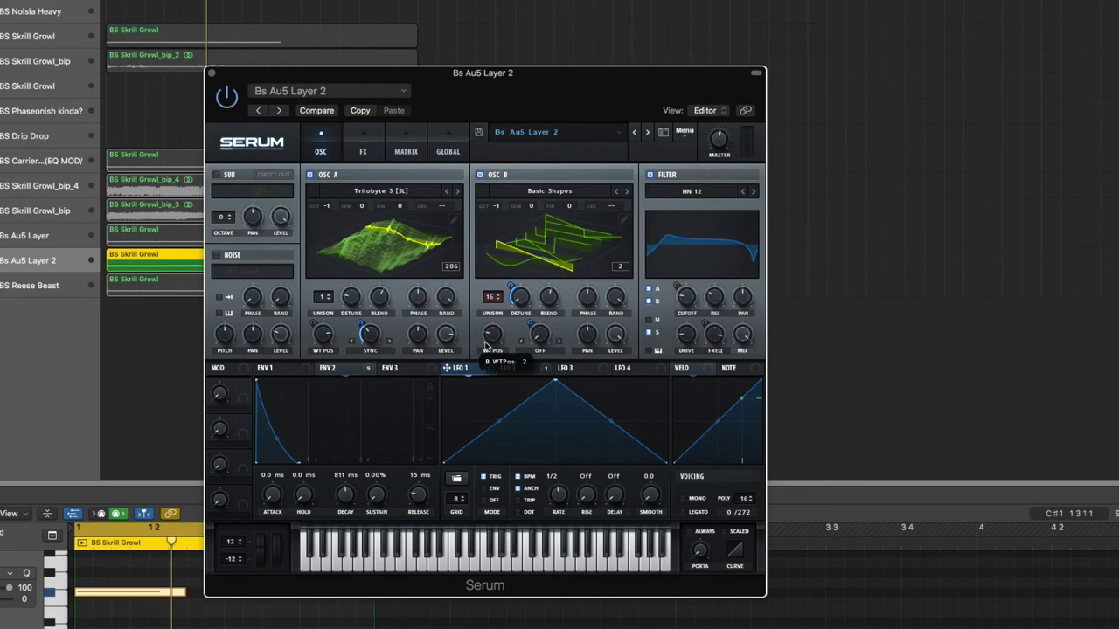
{"action": "left_click", "coordinate": [551, 300]}
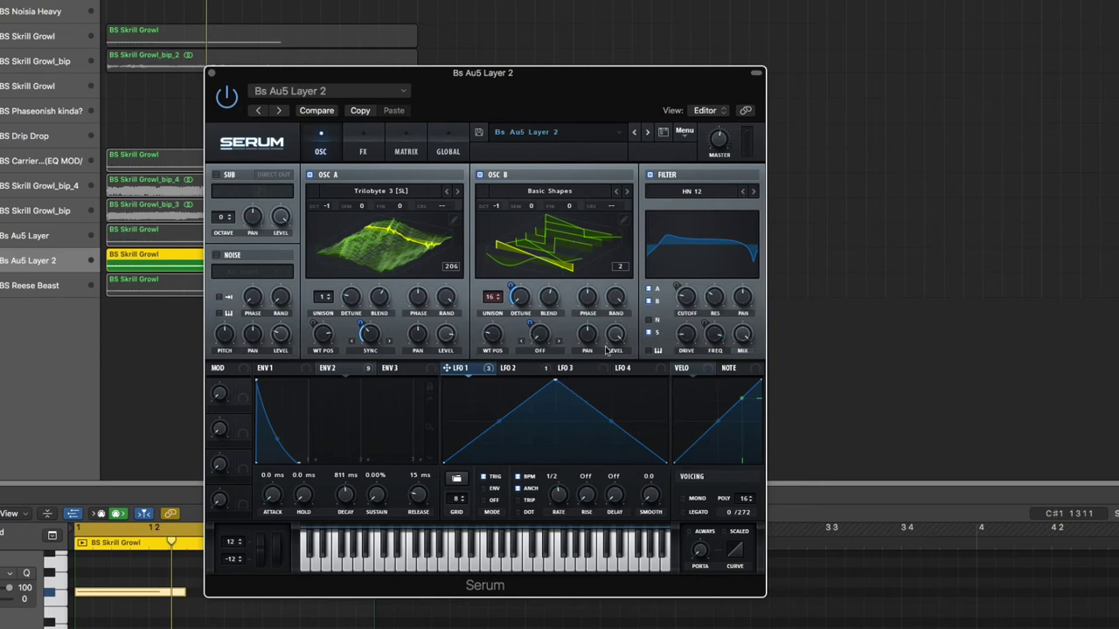
Step: Open the Bs Au5 Layer track's Serum instrument to compare its HN 12 filter, then close it
{"action": "left_click", "coordinate": [704, 192]}
{"action": "left_click", "coordinate": [619, 124]}
{"action": "left_click", "coordinate": [41, 244]}
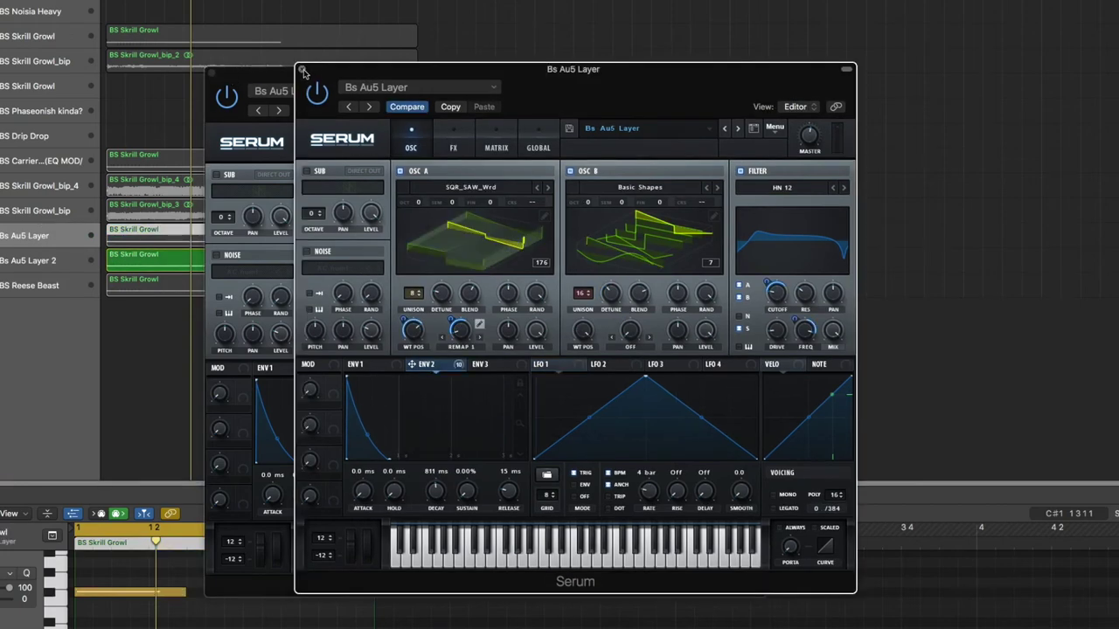
{"action": "left_click", "coordinate": [300, 72]}
Step: Examine the Layer 2 filter's cutoff, resonance, drive and frequency controls and view Envelope 2's modulation targets
{"action": "left_click", "coordinate": [687, 301]}
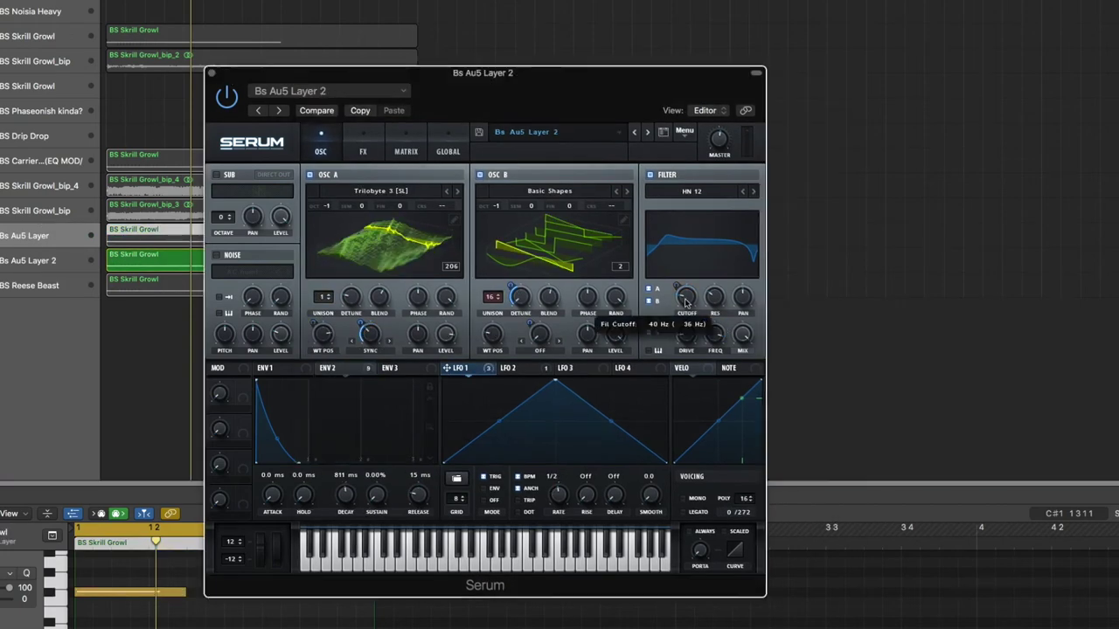
{"action": "mouse_move", "coordinate": [712, 299]}
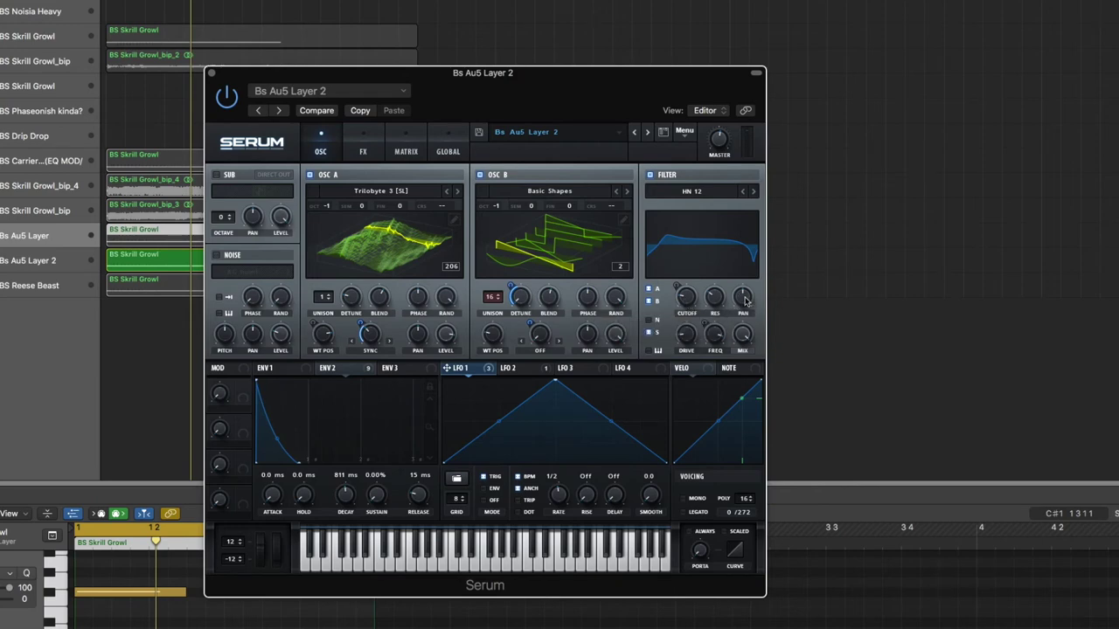
{"action": "left_click", "coordinate": [687, 340]}
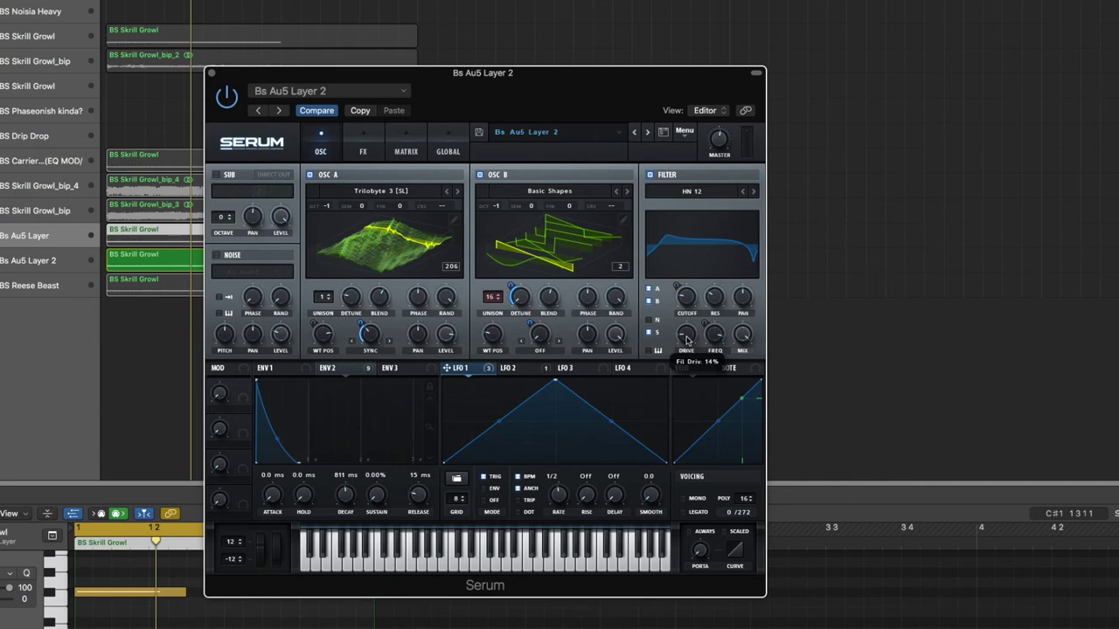
{"action": "mouse_move", "coordinate": [716, 344]}
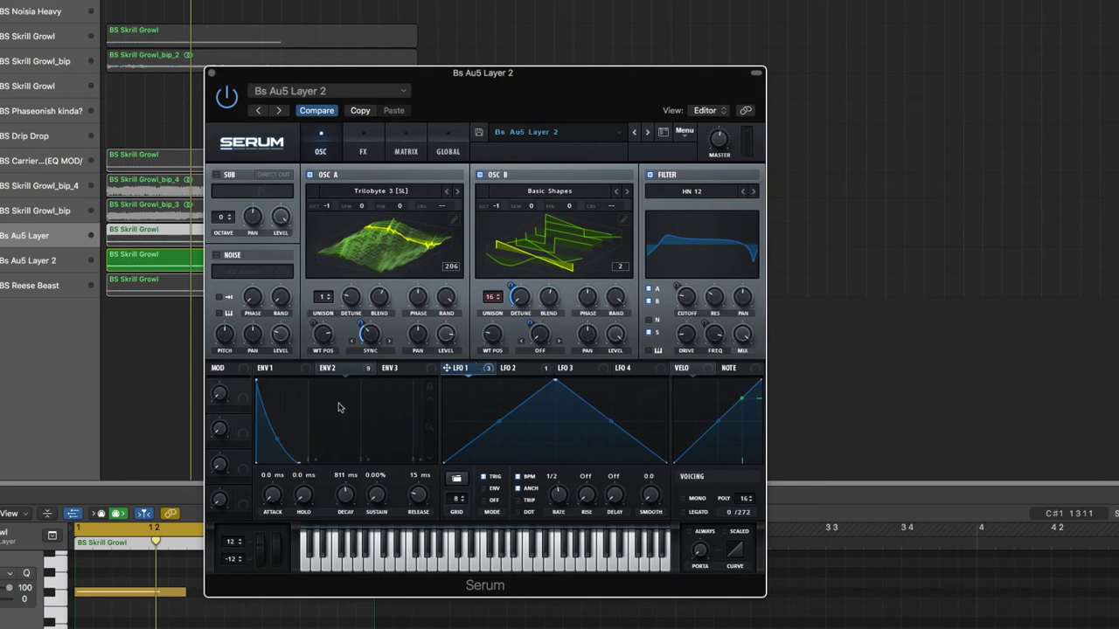
{"action": "mouse_move", "coordinate": [354, 369]}
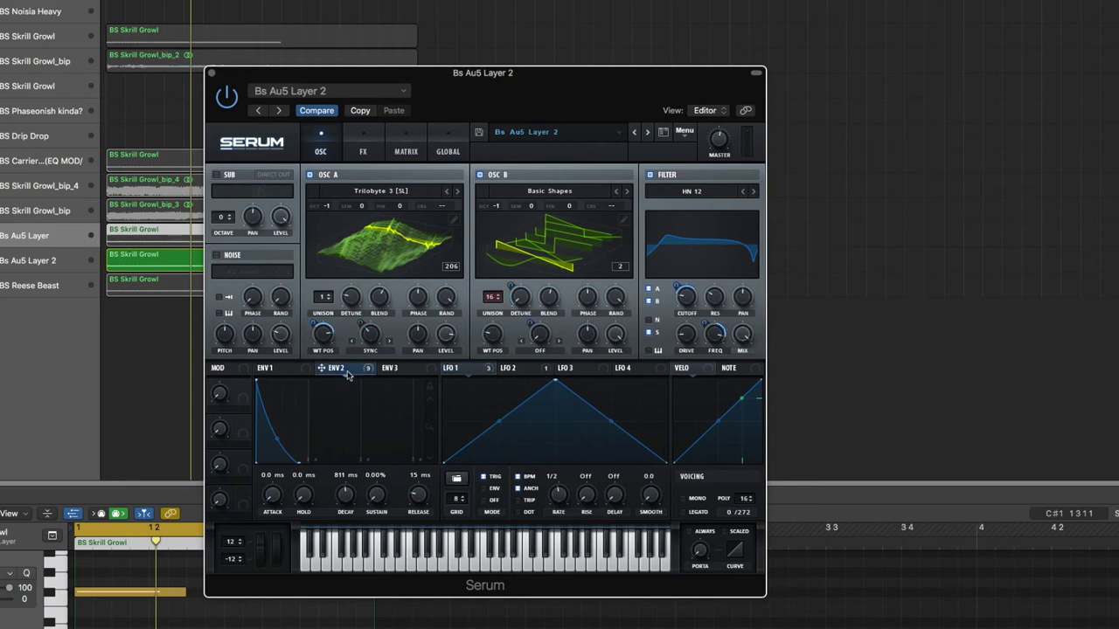
Step: Switch between the Bs Au5 Layer 2 and Bs Au5 Layer tracks, toggling the plug-in windows to compare Envelope 2
{"action": "left_click", "coordinate": [13, 258]}
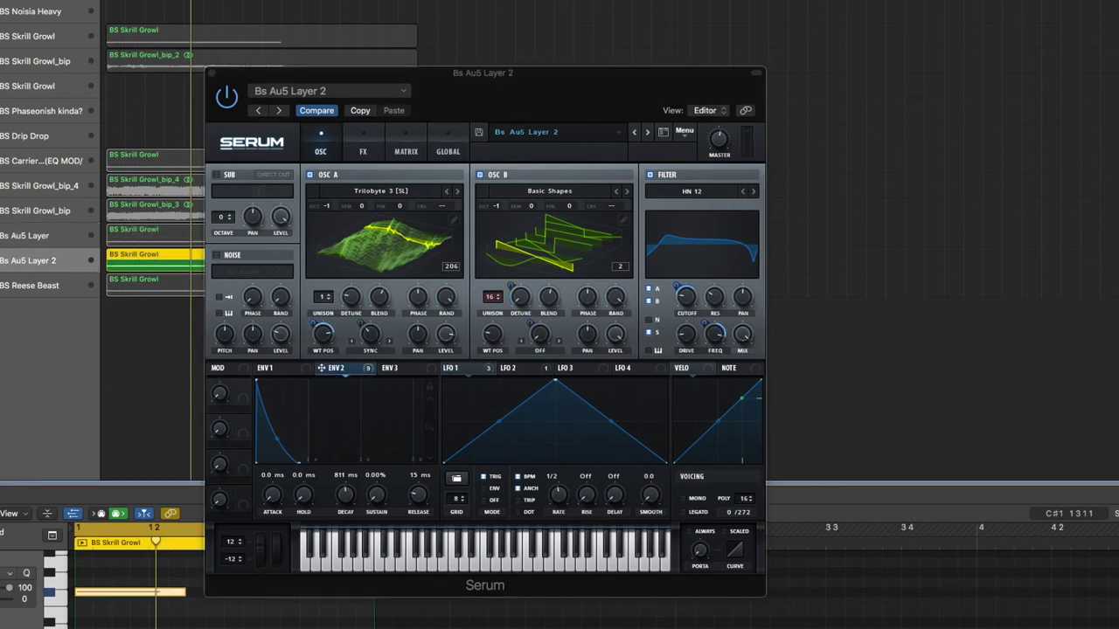
{"action": "key", "text": "v"}
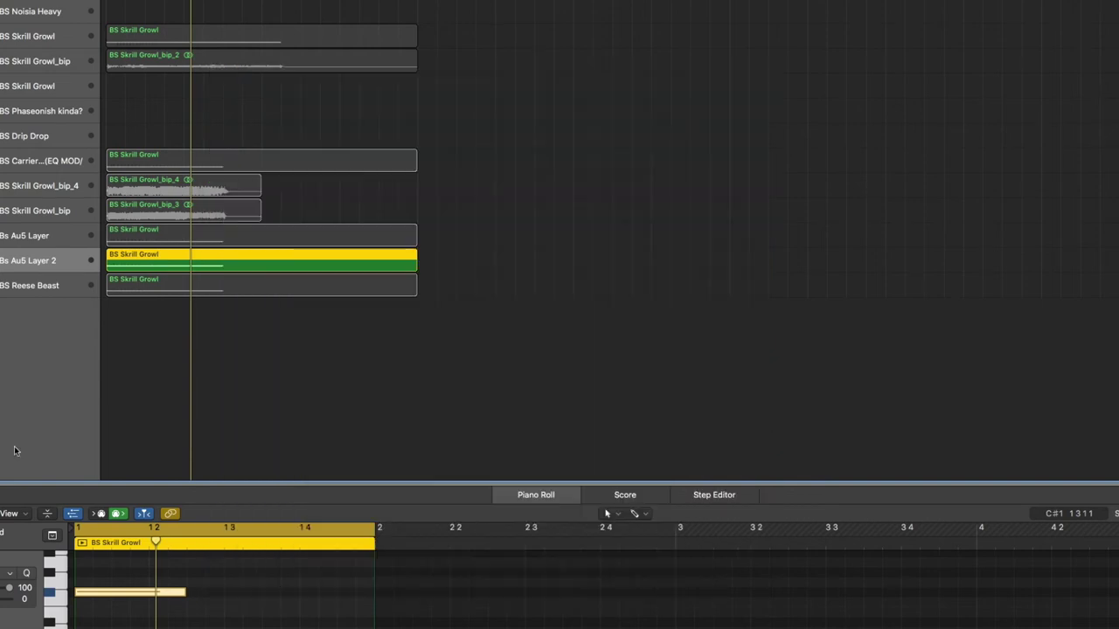
{"action": "left_click", "coordinate": [26, 236]}
{"action": "key", "text": "v"}
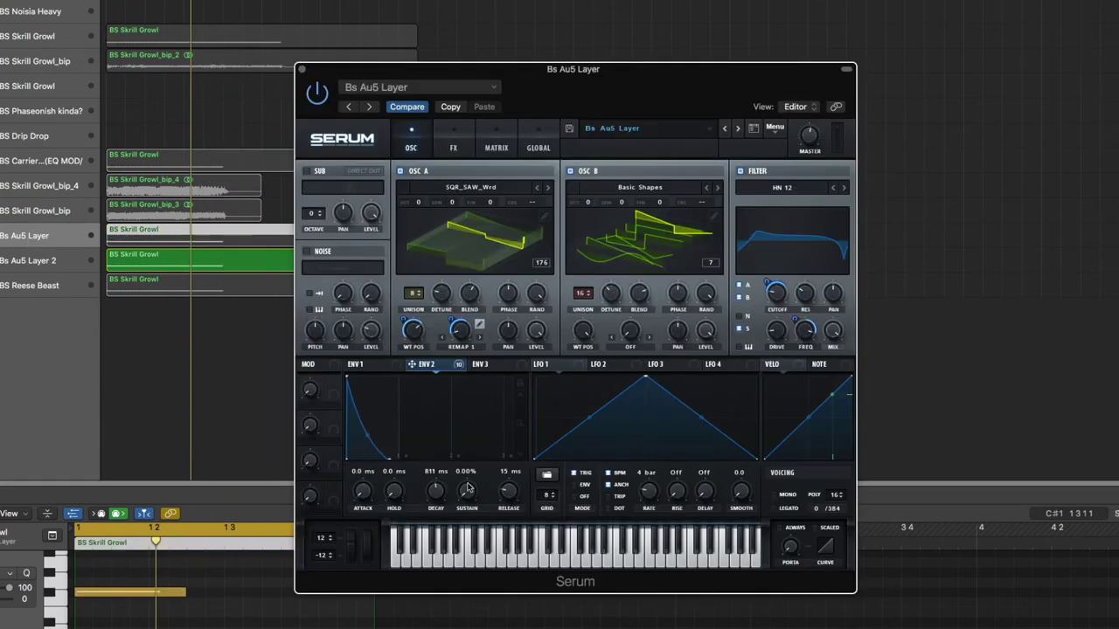
{"action": "left_click", "coordinate": [28, 254]}
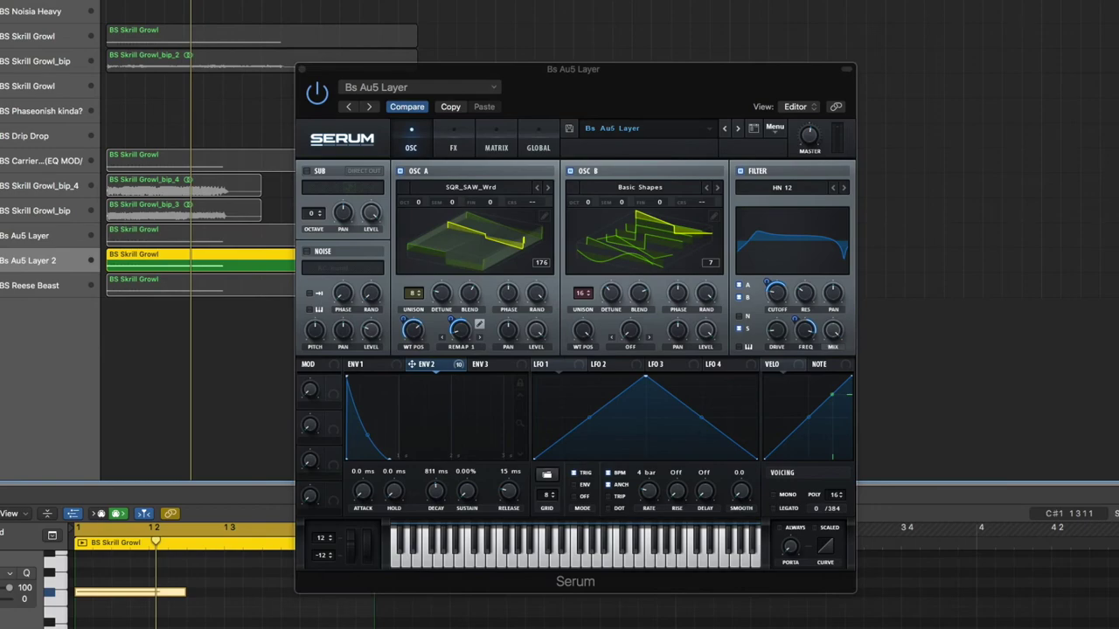
Step: Place both layers' Serum windows side by side to compare them, then close the Bs Au5 Layer instrument
{"action": "left_click_drag", "start_coordinate": [616, 89], "coordinate": [831, 40]}
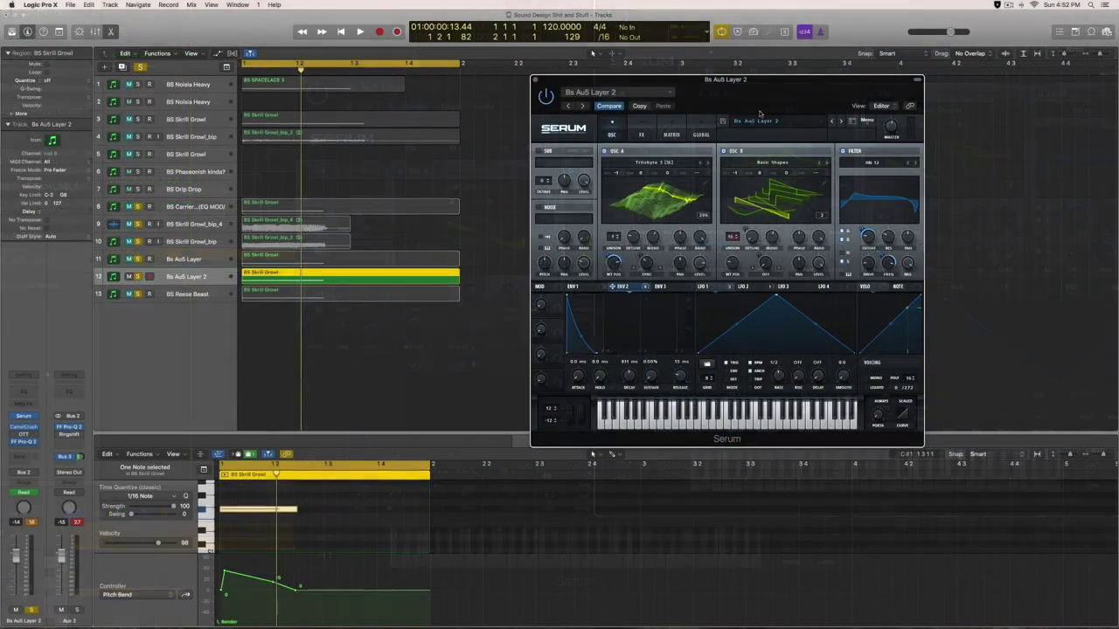
{"action": "left_click_drag", "start_coordinate": [765, 104], "coordinate": [731, 156]}
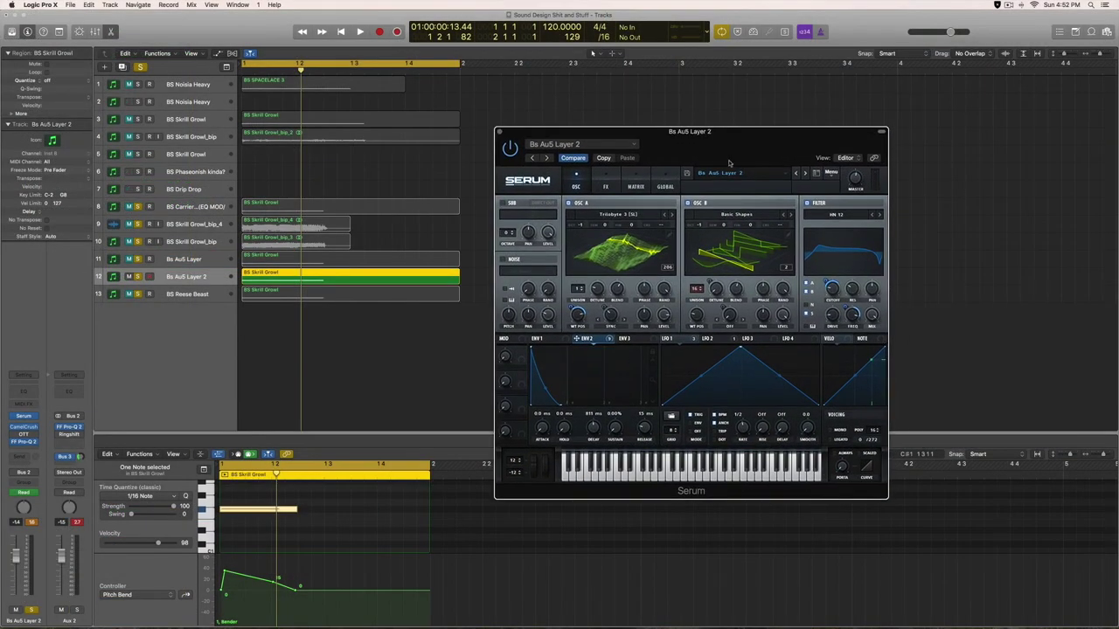
{"action": "left_click", "coordinate": [204, 262]}
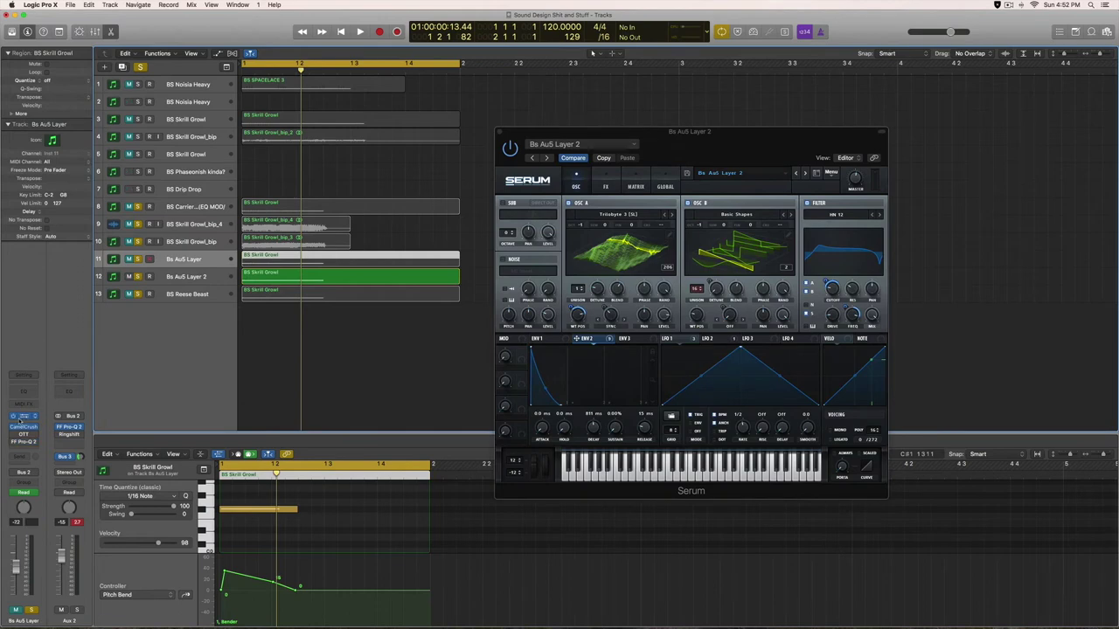
{"action": "left_click", "coordinate": [21, 419]}
{"action": "left_click_drag", "start_coordinate": [614, 152], "coordinate": [352, 142]}
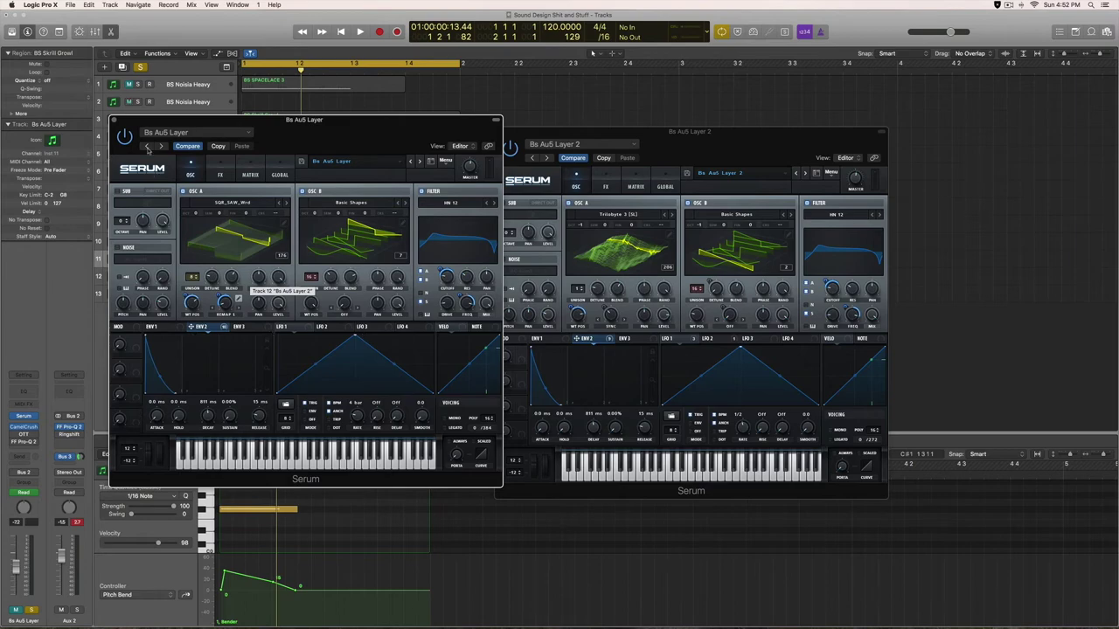
{"action": "left_click", "coordinate": [114, 119]}
{"action": "left_click_drag", "start_coordinate": [711, 144], "coordinate": [696, 88]}
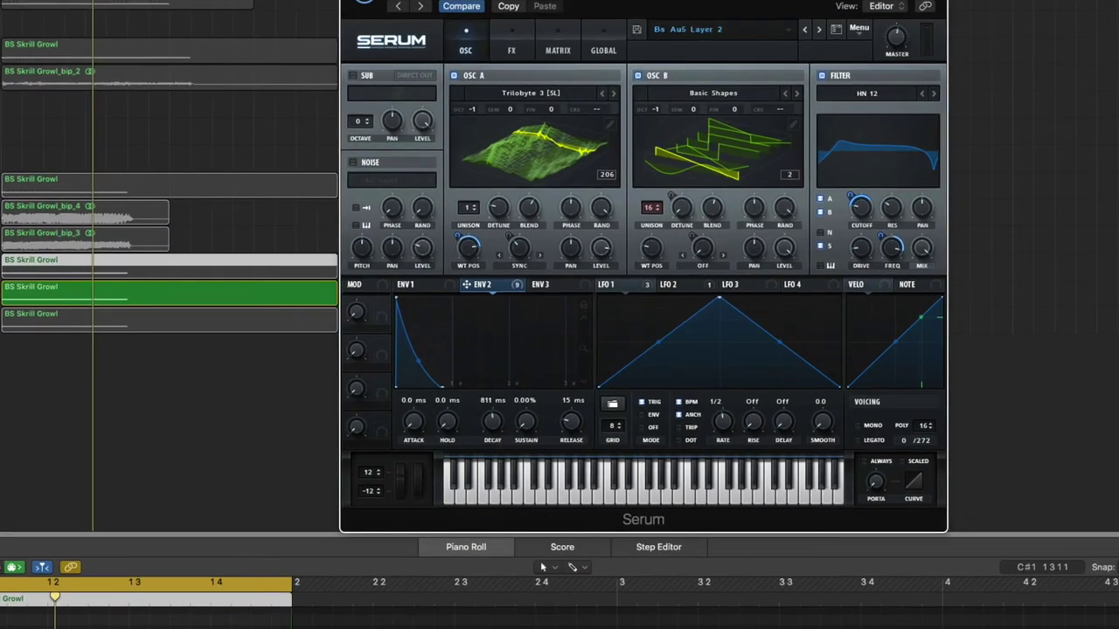
Step: Select the Bs Au5 Layer 2 track and inspect the modulators assigned to oscillator A's wavetable position and Sync warp, the filter and oscillator B's detune
{"action": "left_click", "coordinate": [31, 286]}
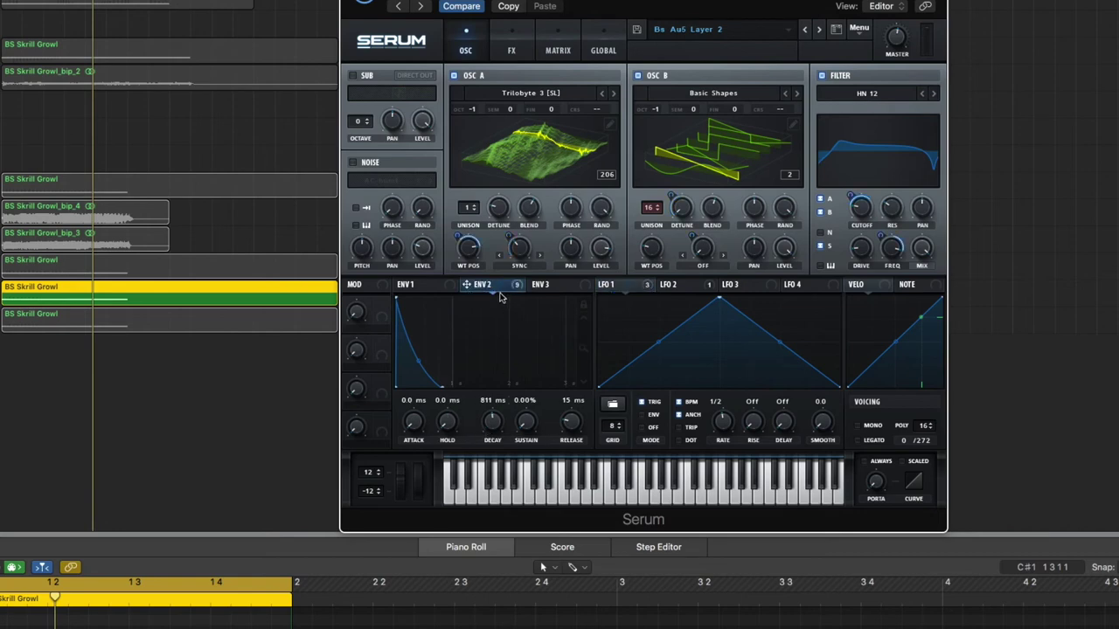
{"action": "right_click", "coordinate": [457, 236]}
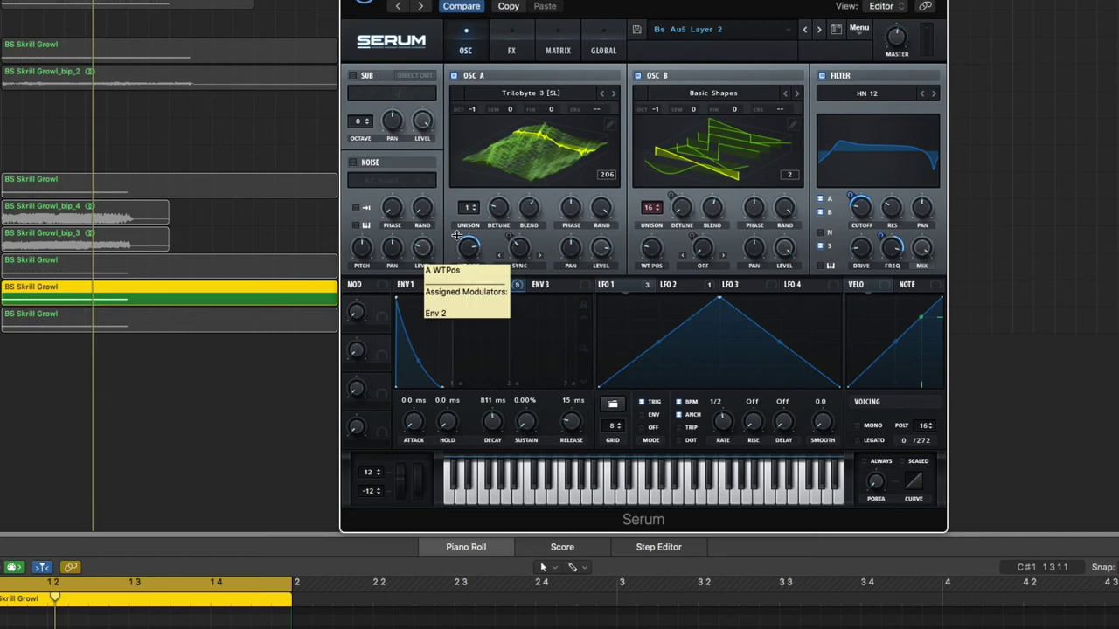
{"action": "left_click", "coordinate": [456, 236]}
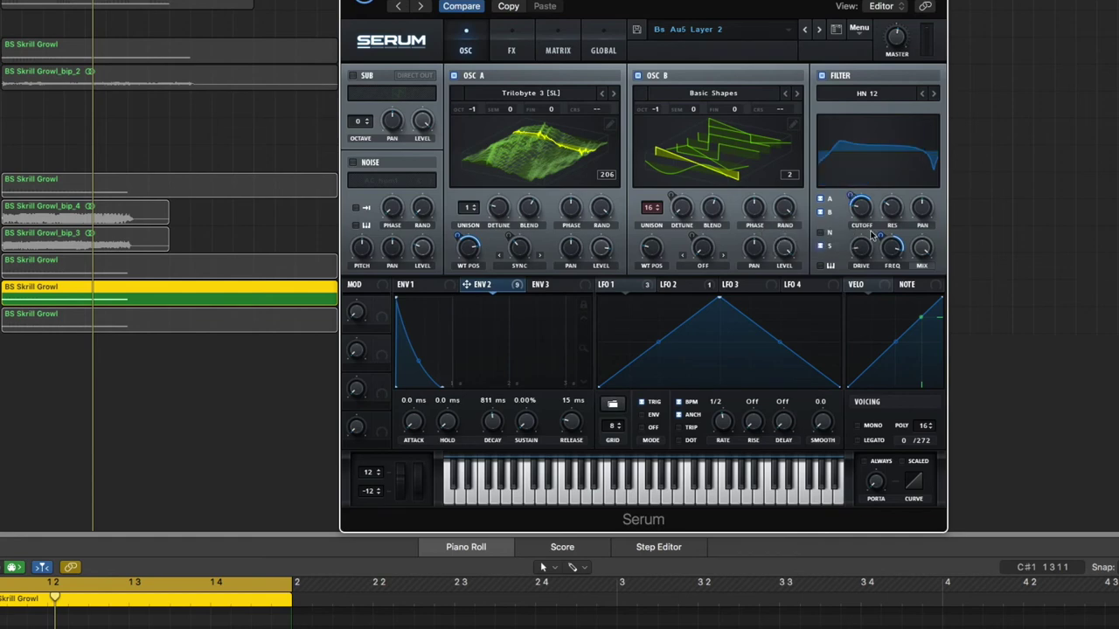
{"action": "mouse_move", "coordinate": [883, 238]}
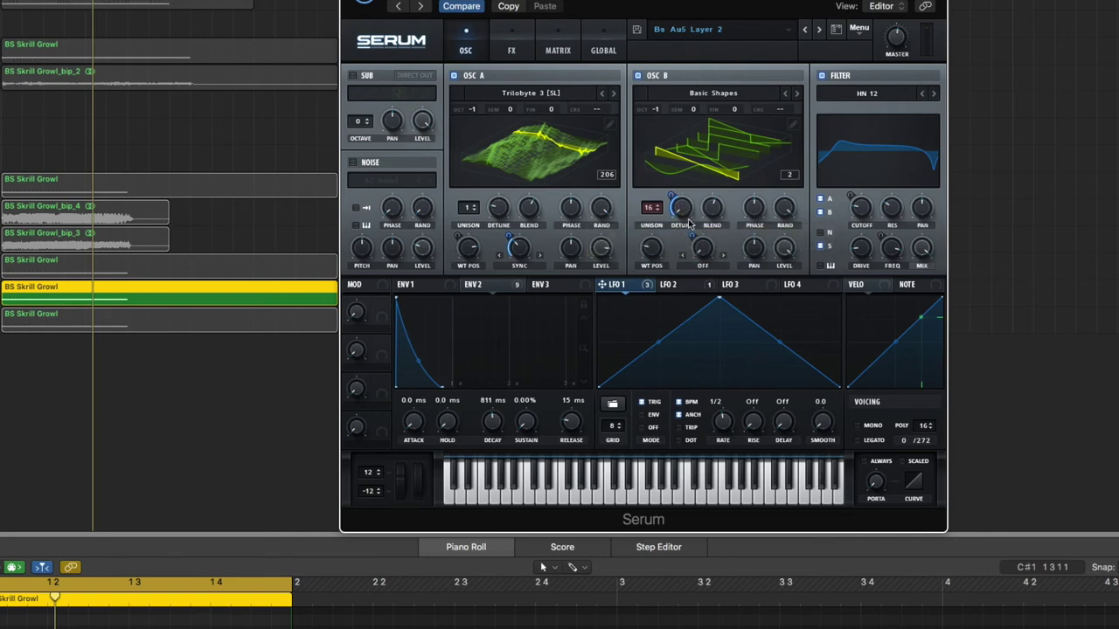
{"action": "left_click", "coordinate": [675, 195]}
{"action": "mouse_move", "coordinate": [510, 234]}
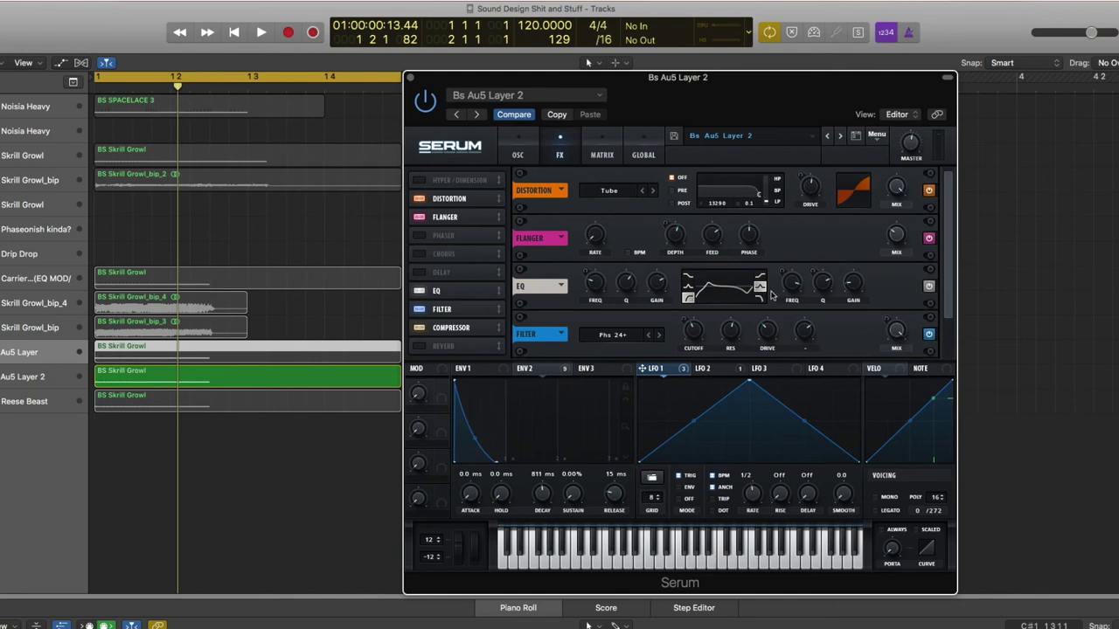
Step: Play back the layer while watching the EQ curve in the effects, then inspect LFO 2's modulation of the second EQ band's Q
{"action": "key", "text": "space"}
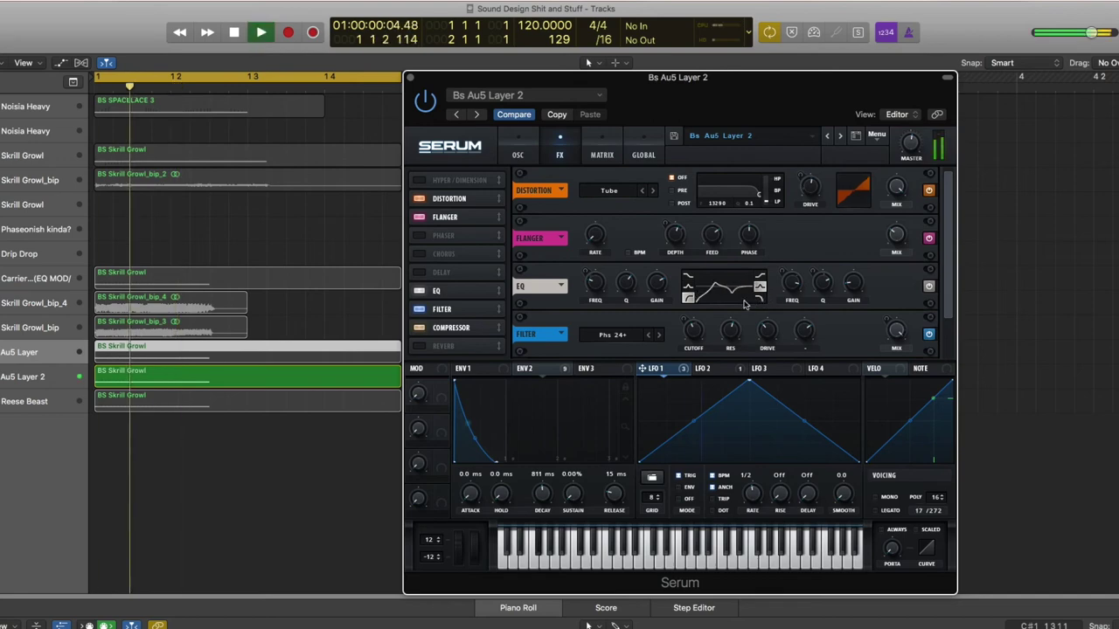
{"action": "key", "text": "space"}
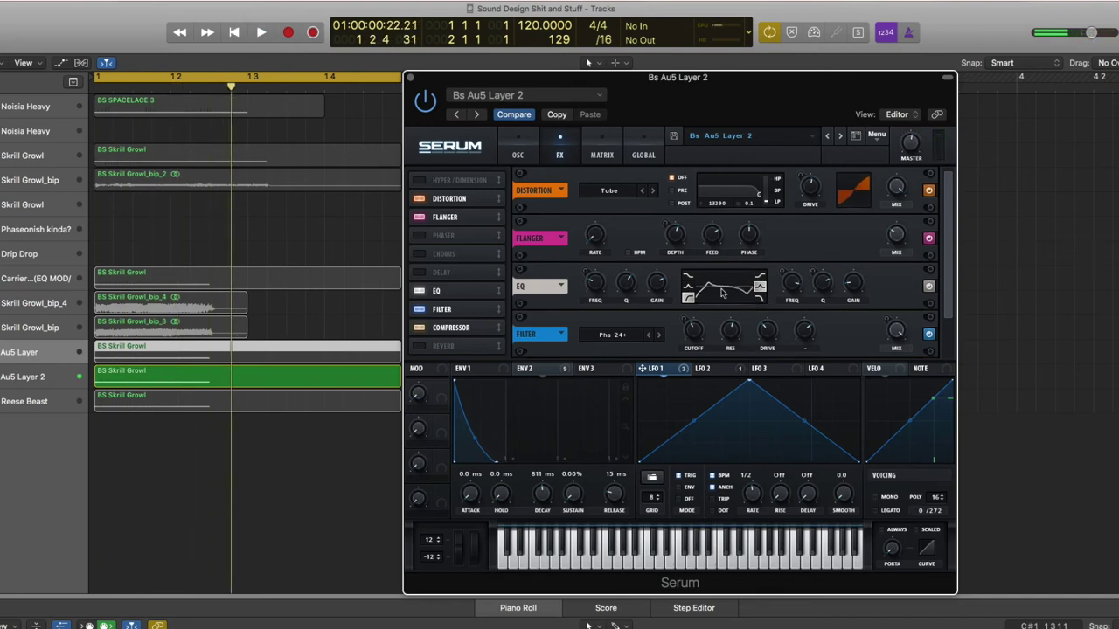
{"action": "mouse_move", "coordinate": [723, 293]}
{"action": "left_mouse_down"}
{"action": "mouse_move", "coordinate": [764, 296]}
{"action": "mouse_move", "coordinate": [713, 303]}
{"action": "left_mouse_up"}
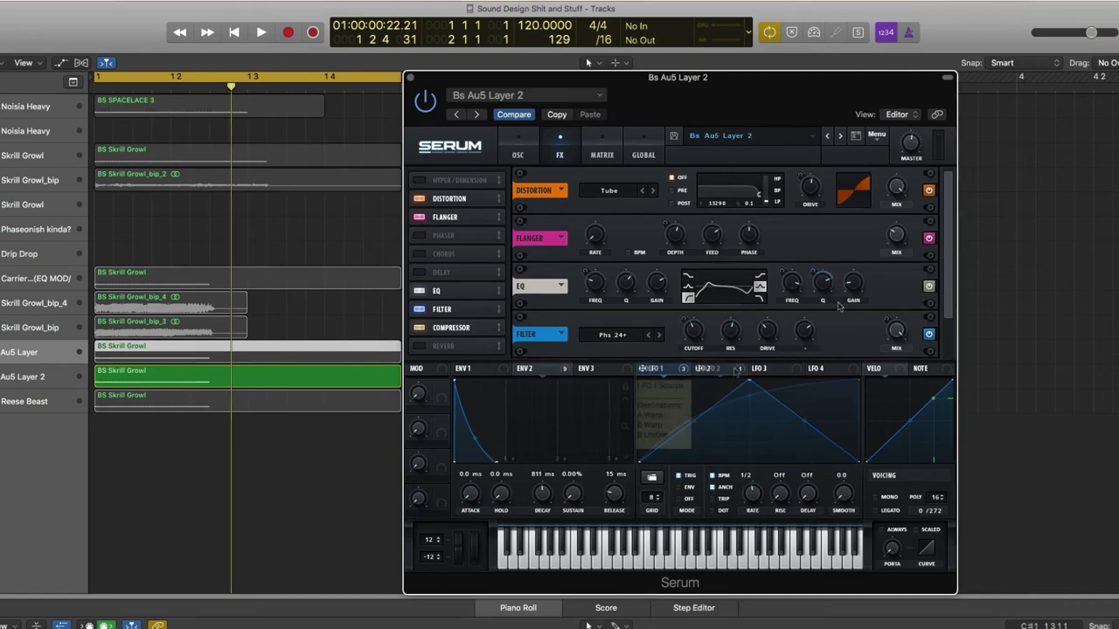
{"action": "left_click", "coordinate": [733, 369]}
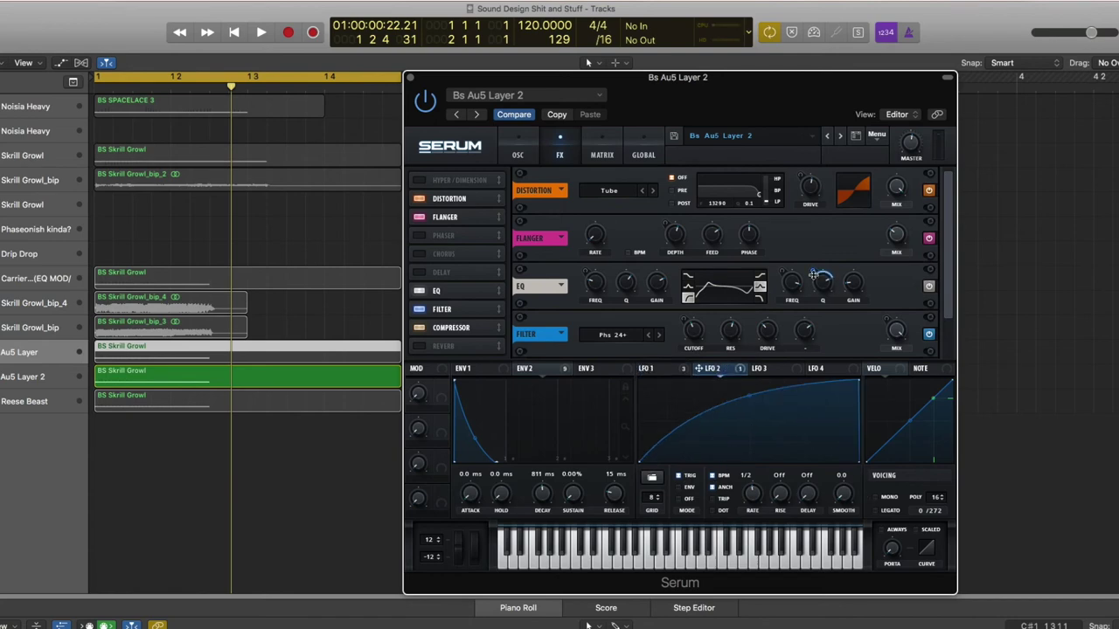
{"action": "mouse_move", "coordinate": [812, 271]}
{"action": "left_click", "coordinate": [669, 373]}
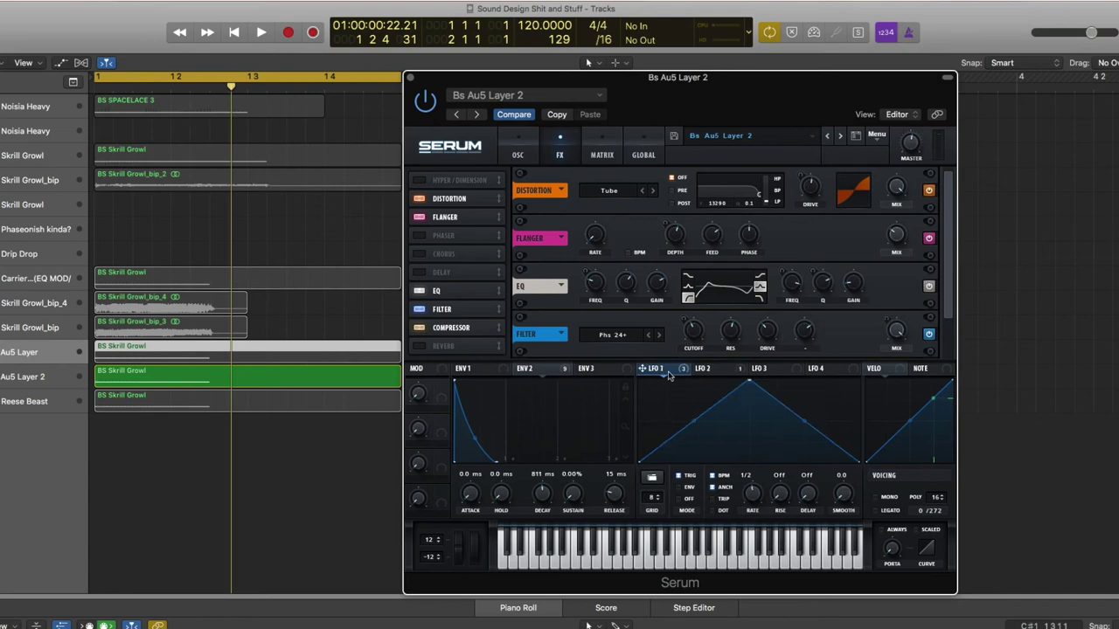
Step: Inspect Envelope 2's modulation of the effects down to the compressor, and close the Bs Au5 Layer instrument used for comparison
{"action": "left_click", "coordinate": [560, 368]}
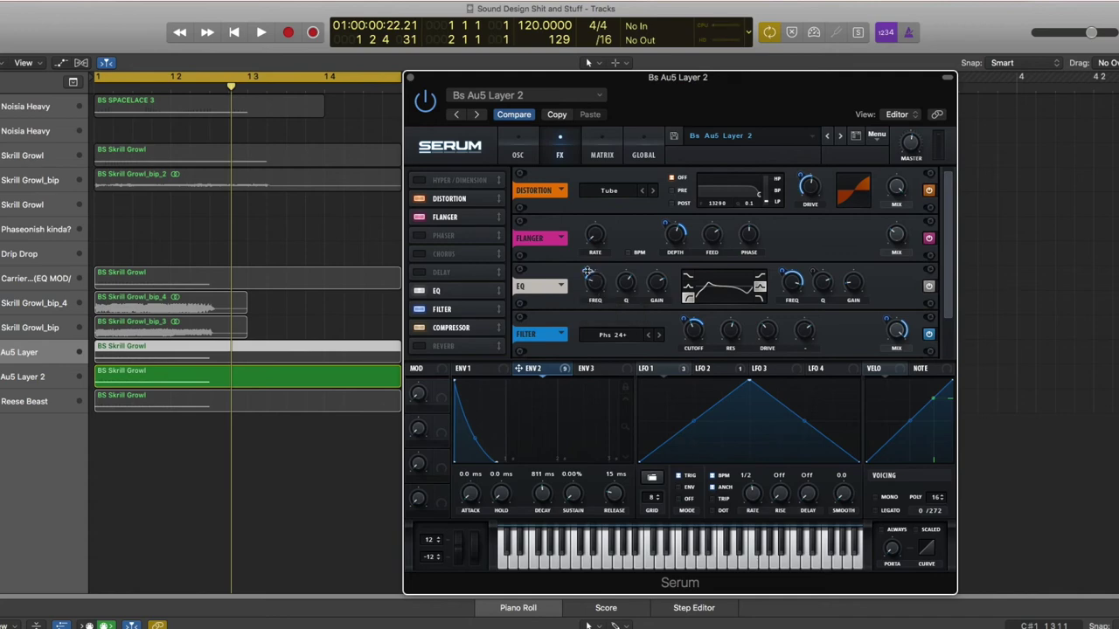
{"action": "mouse_move", "coordinate": [588, 272]}
{"action": "mouse_move", "coordinate": [796, 288]}
{"action": "left_click_drag", "start_coordinate": [948, 265], "coordinate": [946, 346]}
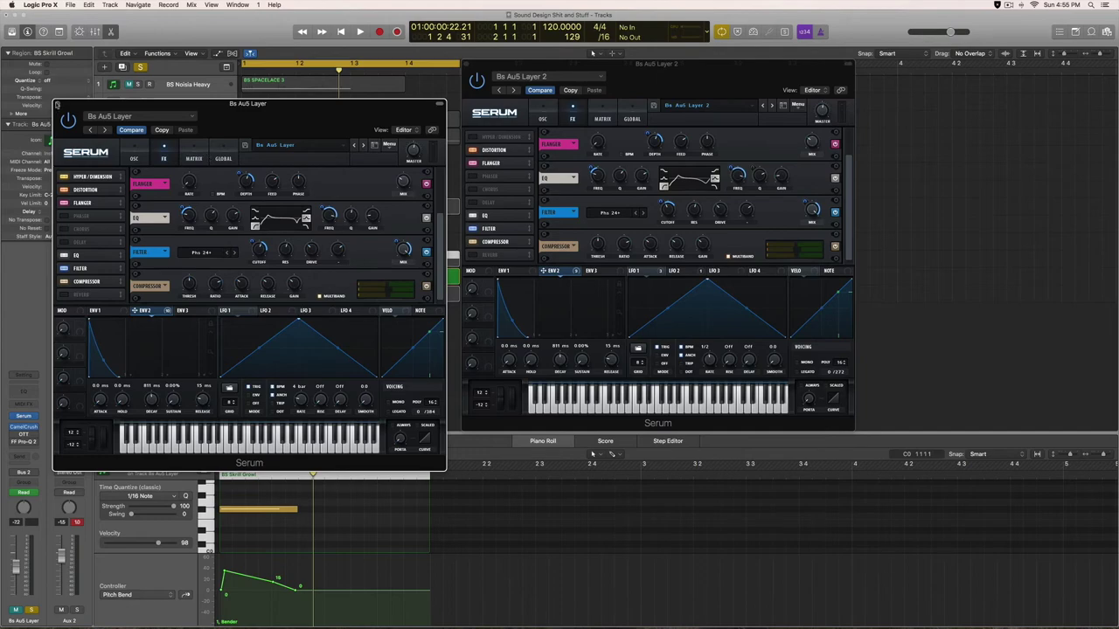
{"action": "left_click", "coordinate": [58, 104]}
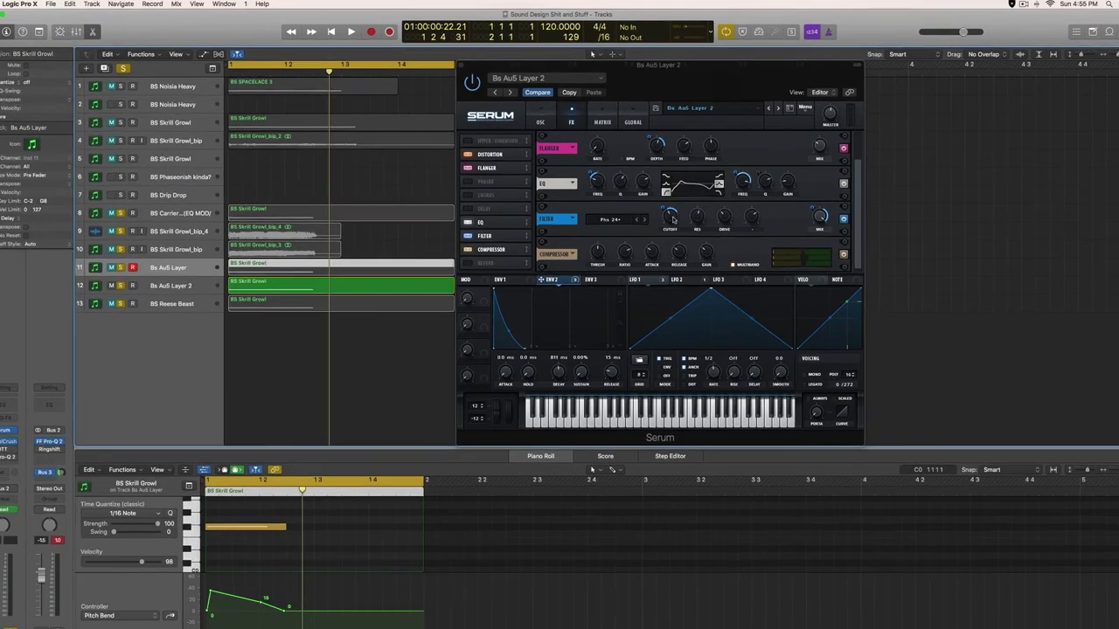
Step: Examine the Phs 24+ effects filter's cutoff, resonance, drive and mix on Bs Au5 Layer 2
{"action": "mouse_move", "coordinate": [670, 213]}
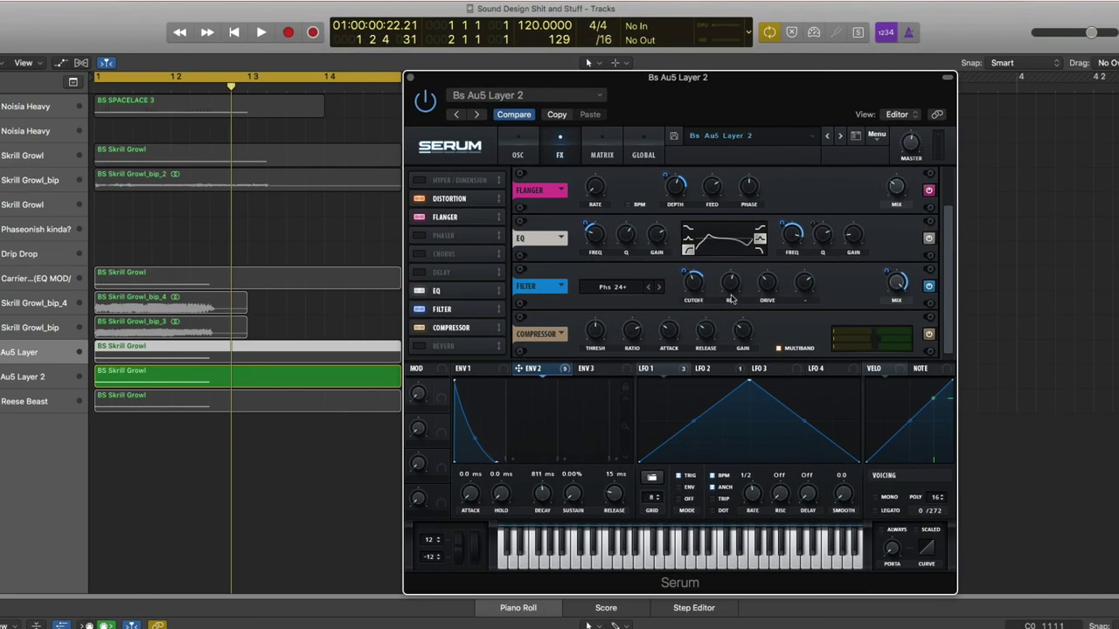
{"action": "mouse_move", "coordinate": [736, 294]}
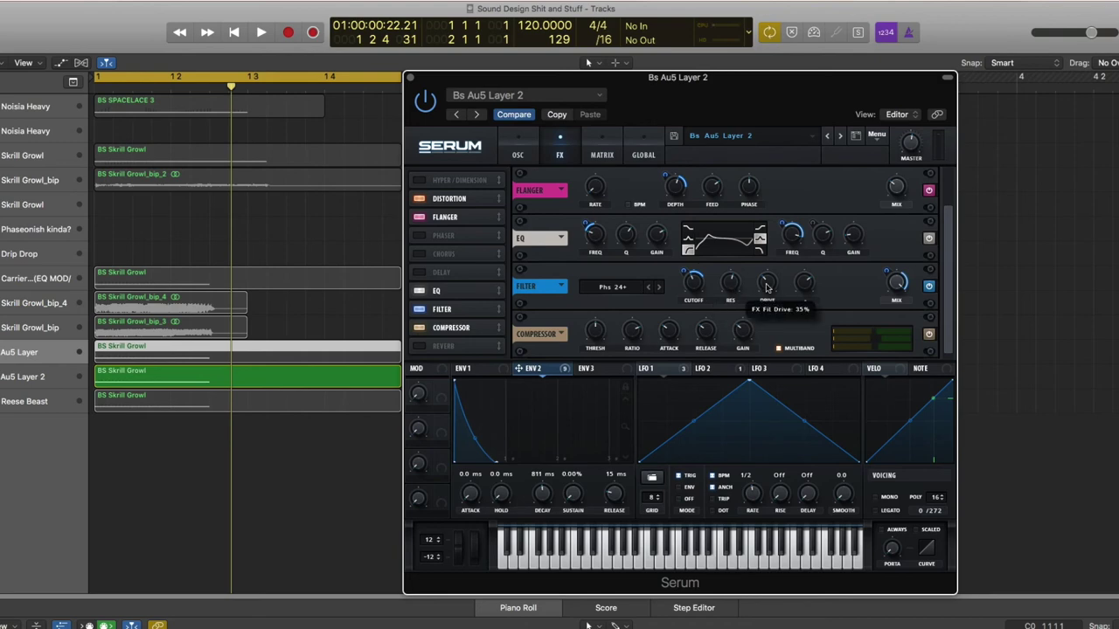
{"action": "mouse_move", "coordinate": [897, 284]}
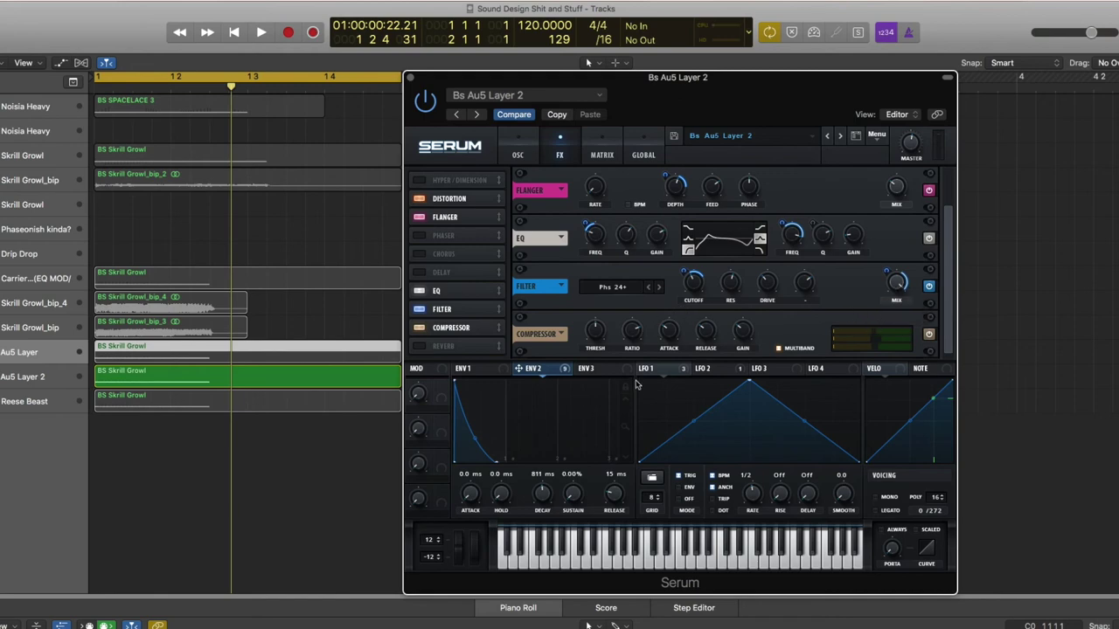
Step: Inspect the effects compressor's gain and the LFO 1, LFO 2 and Envelope 2 modulation, and play back the layer watching the compressor
{"action": "left_click_drag", "start_coordinate": [539, 373], "coordinate": [883, 270]}
{"action": "mouse_move", "coordinate": [742, 341]}
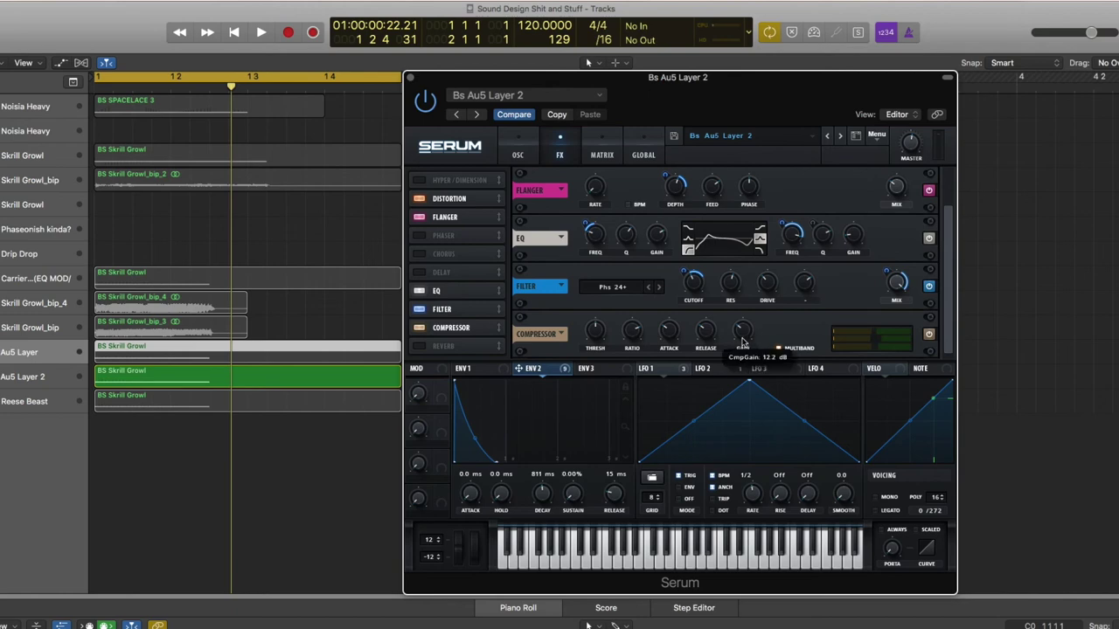
{"action": "left_click", "coordinate": [662, 373]}
{"action": "left_click", "coordinate": [719, 372]}
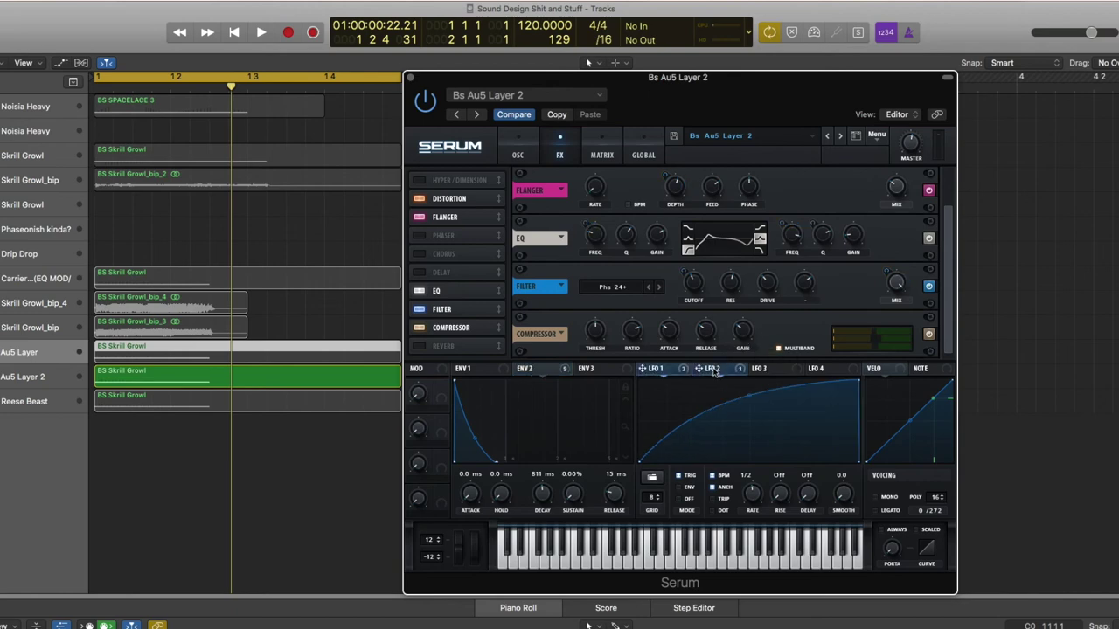
{"action": "left_click", "coordinate": [668, 370]}
{"action": "mouse_move", "coordinate": [553, 369]}
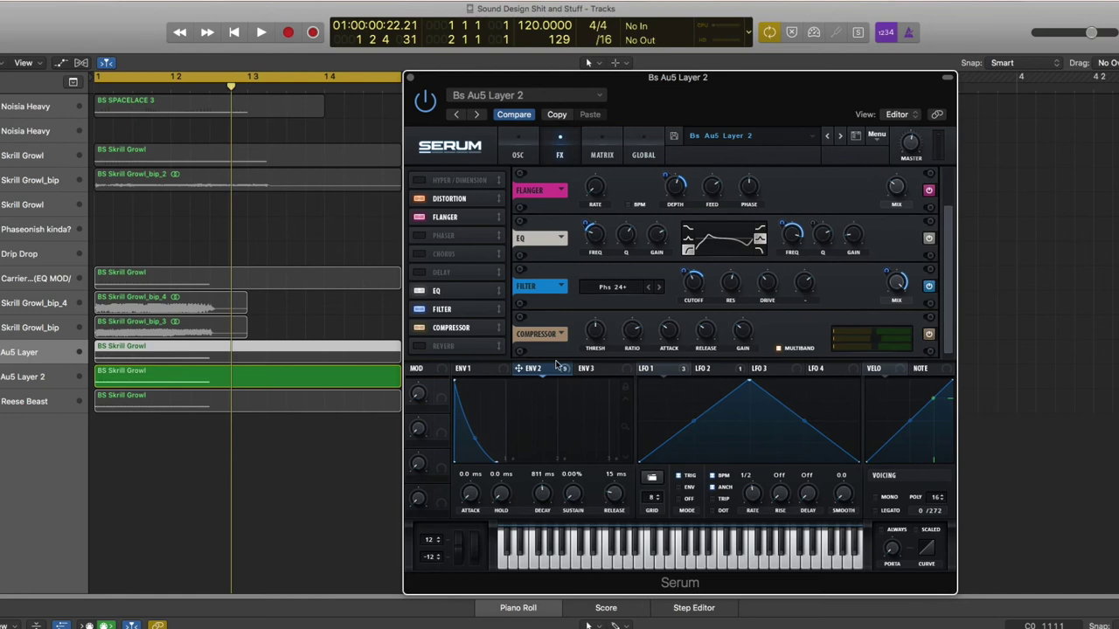
{"action": "key", "text": "space"}
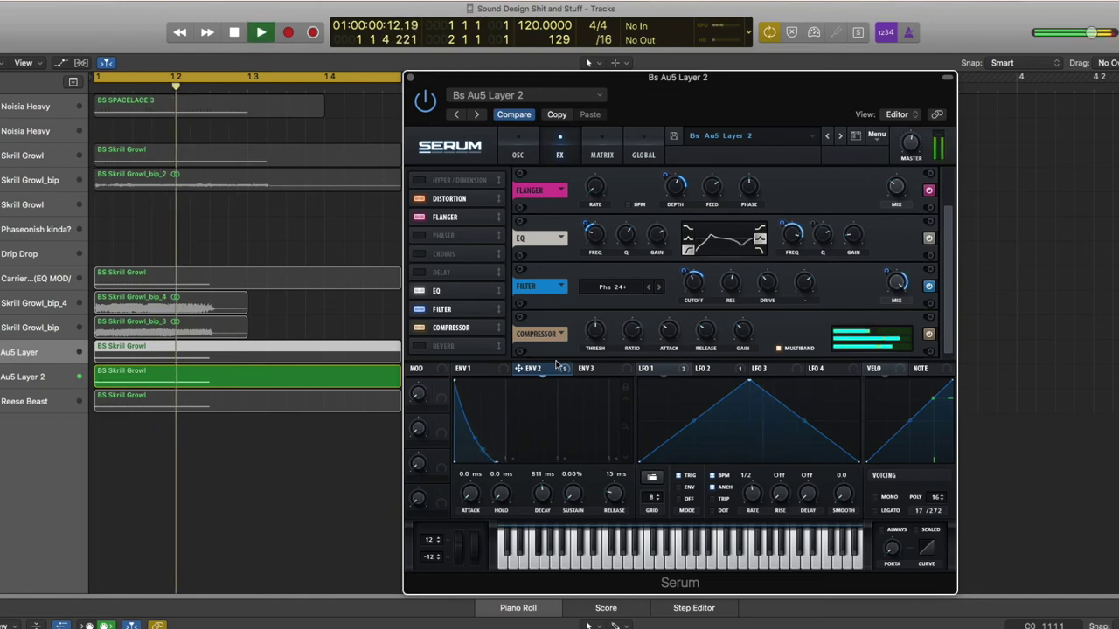
{"action": "key", "text": "space"}
{"action": "left_click", "coordinate": [518, 155]}
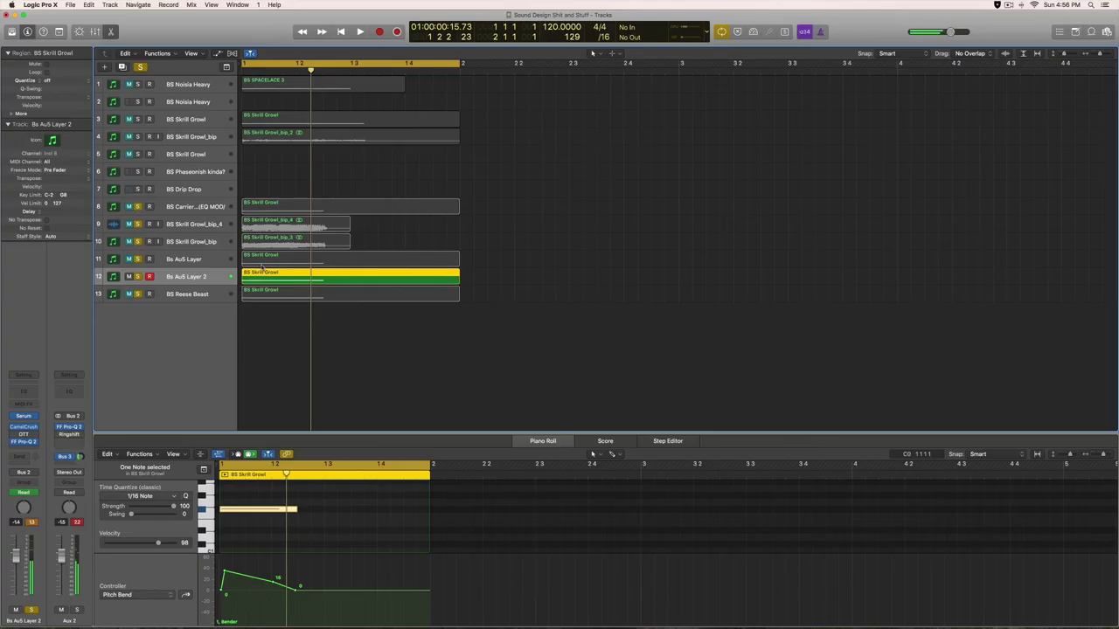
Step: Select the Bs Au5 Layer 2 region, show the track automation and enlarge the tracks so the curves are readable
{"action": "left_click", "coordinate": [261, 265]}
{"action": "left_click", "coordinate": [261, 272]}
{"action": "key", "text": "a"}
{"action": "key", "text": "super+Down"}
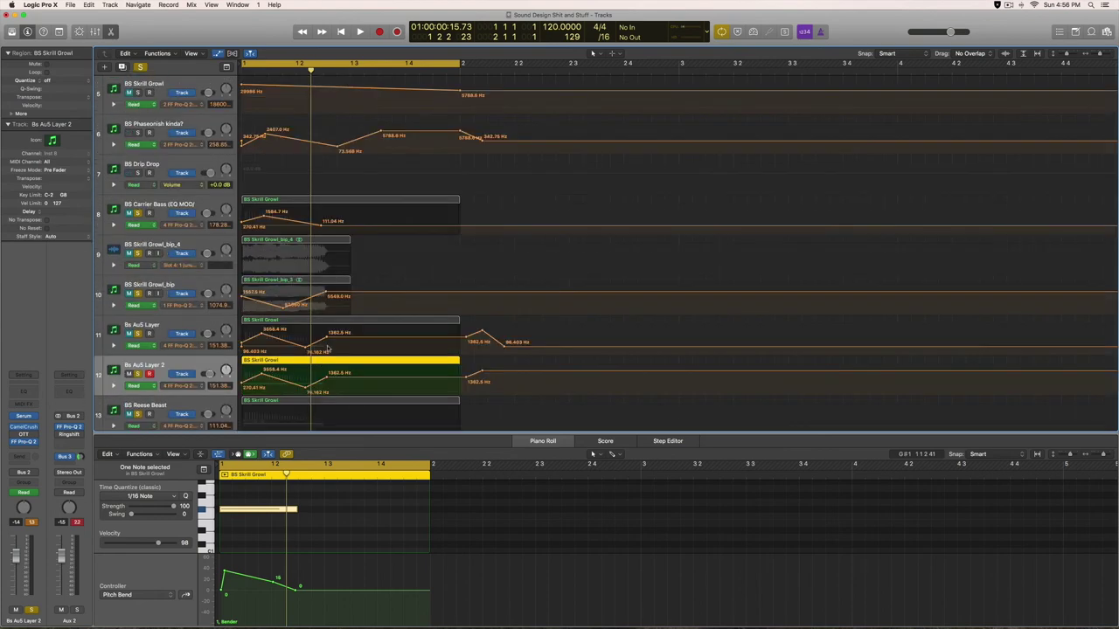
{"action": "key", "text": "super+Down"}
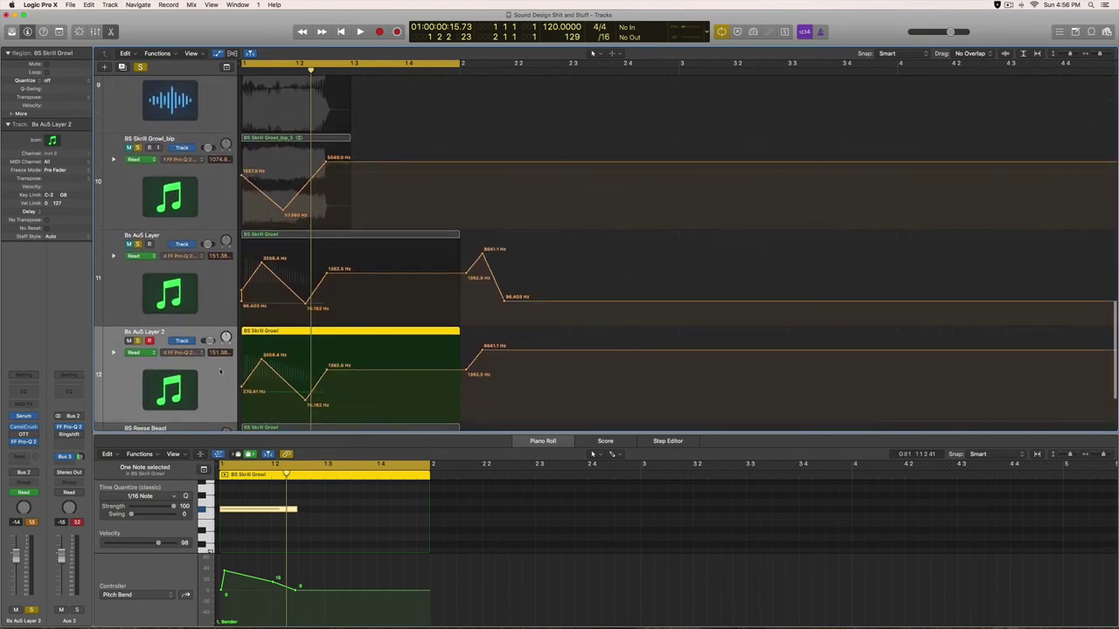
Step: Open Bs Au5 Layer 2's FF Pro-Q 2, play back the automated EQ band sweep beside its automation curve, and close the equalizer
{"action": "left_click", "coordinate": [24, 441]}
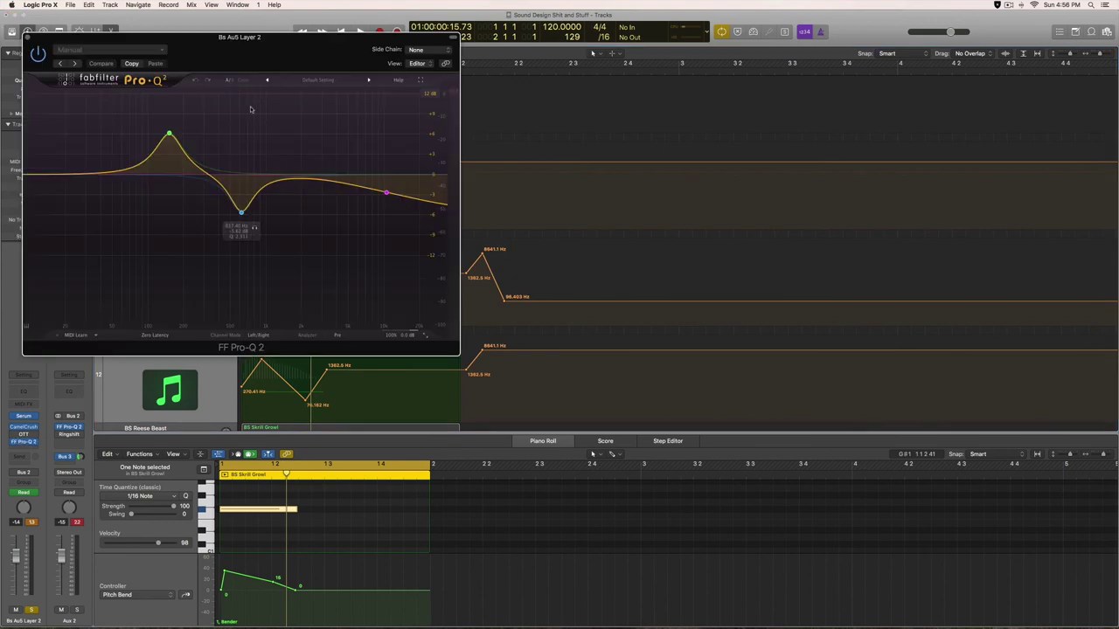
{"action": "left_click_drag", "start_coordinate": [251, 50], "coordinate": [627, 104]}
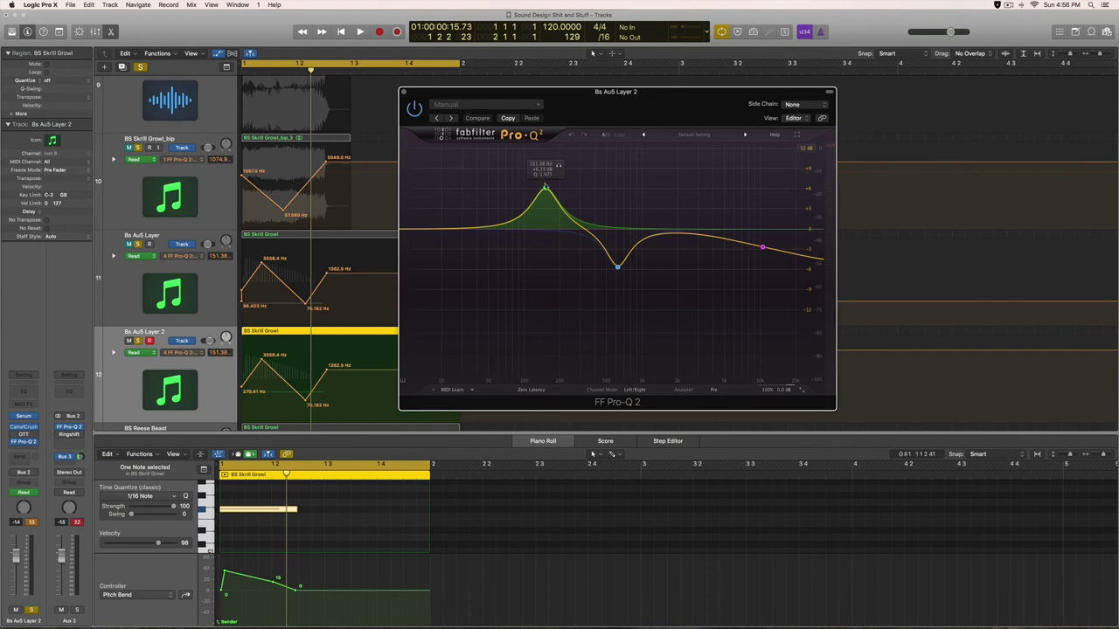
{"action": "scroll", "coordinate": [278, 379], "scroll_direction": "up", "scroll_amount": 5}
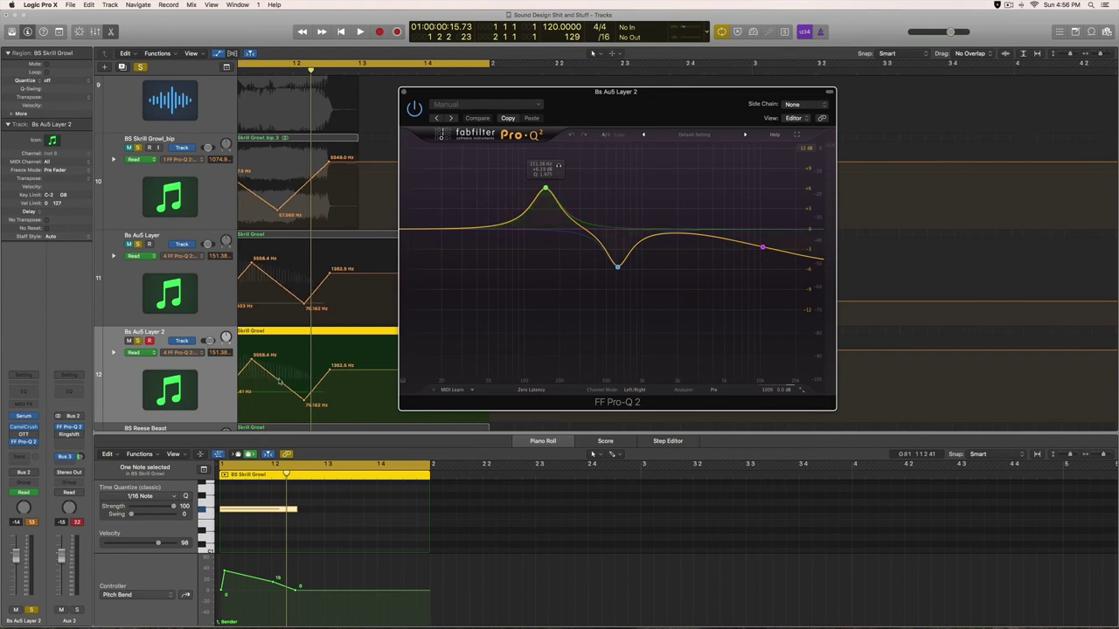
{"action": "key", "text": "space"}
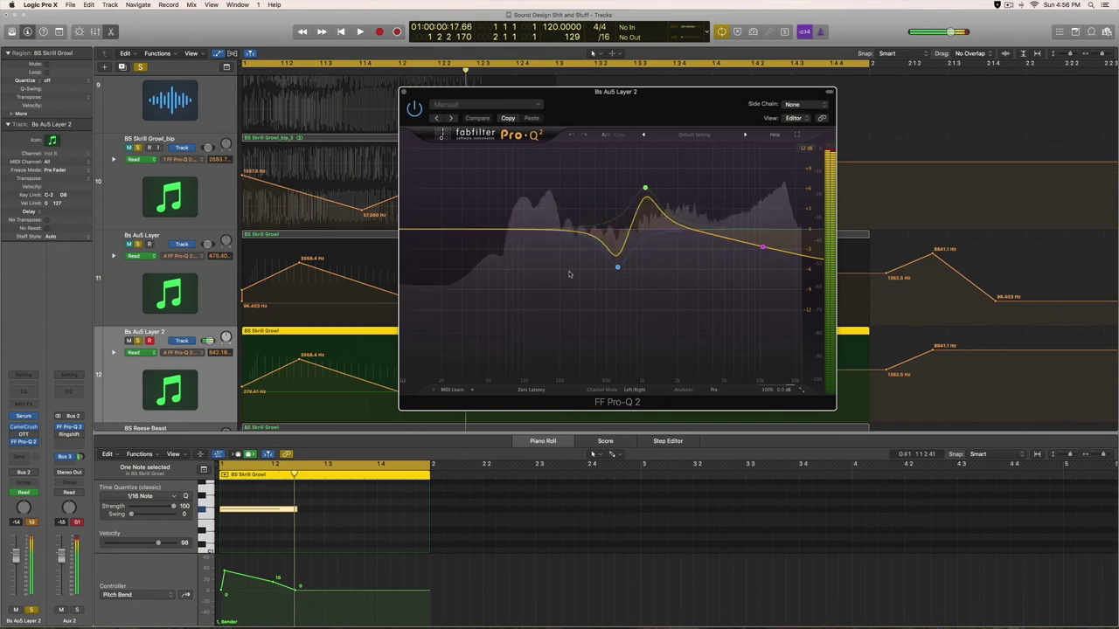
{"action": "key", "text": "space"}
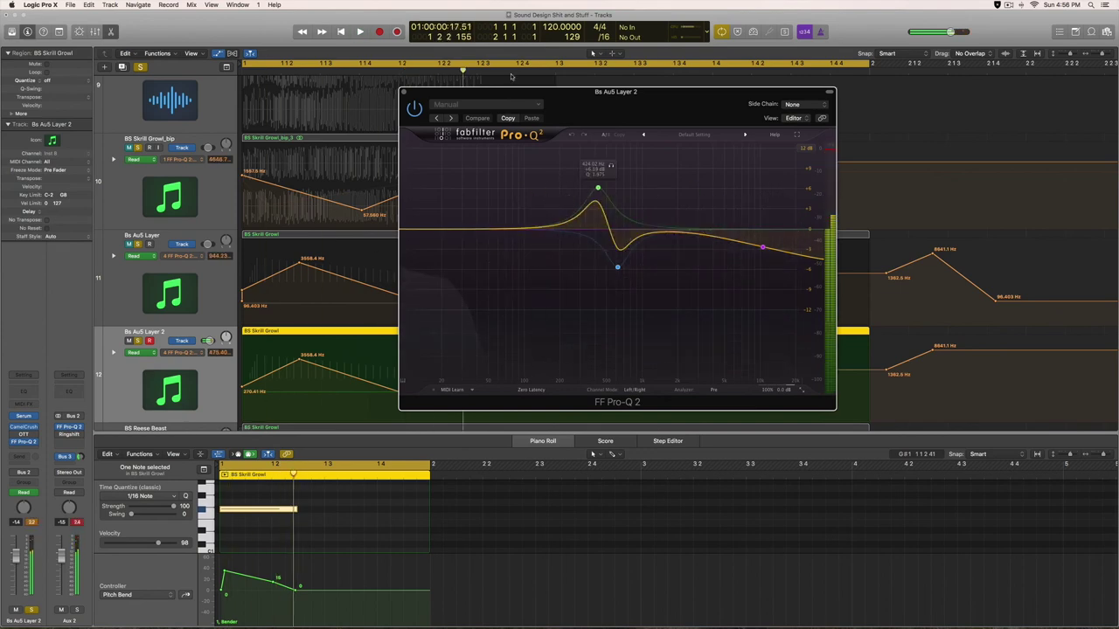
{"action": "left_click", "coordinate": [403, 92]}
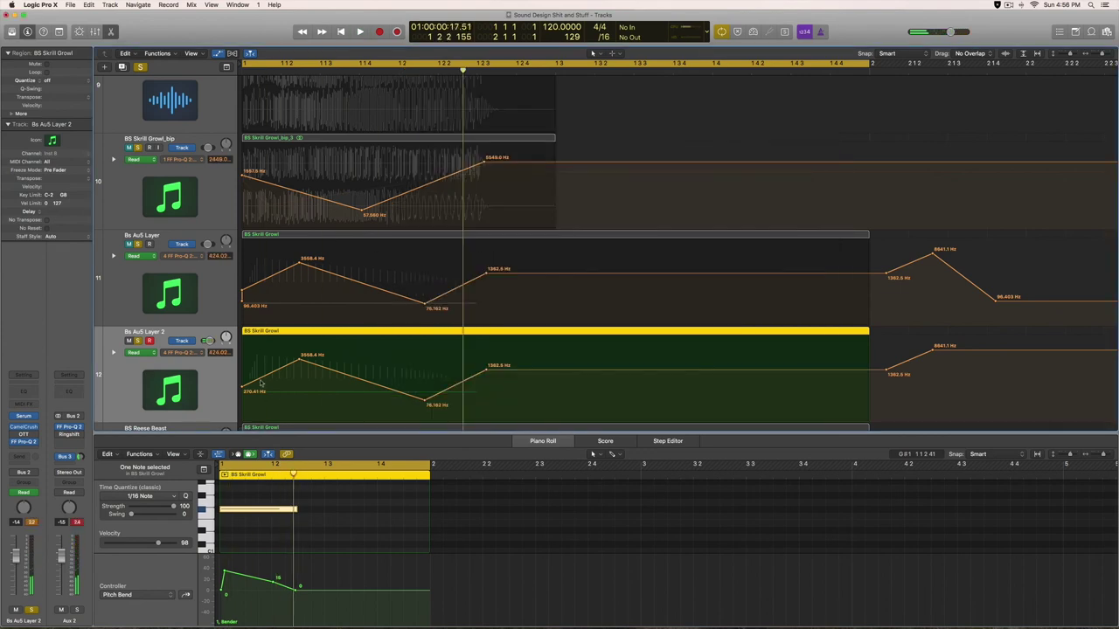
Step: Examine the EQ frequency automation on both Au5 layers down to BS Reese Beast, and hide the track automation
{"action": "scroll", "coordinate": [501, 332], "scroll_direction": "down", "scroll_amount": 4}
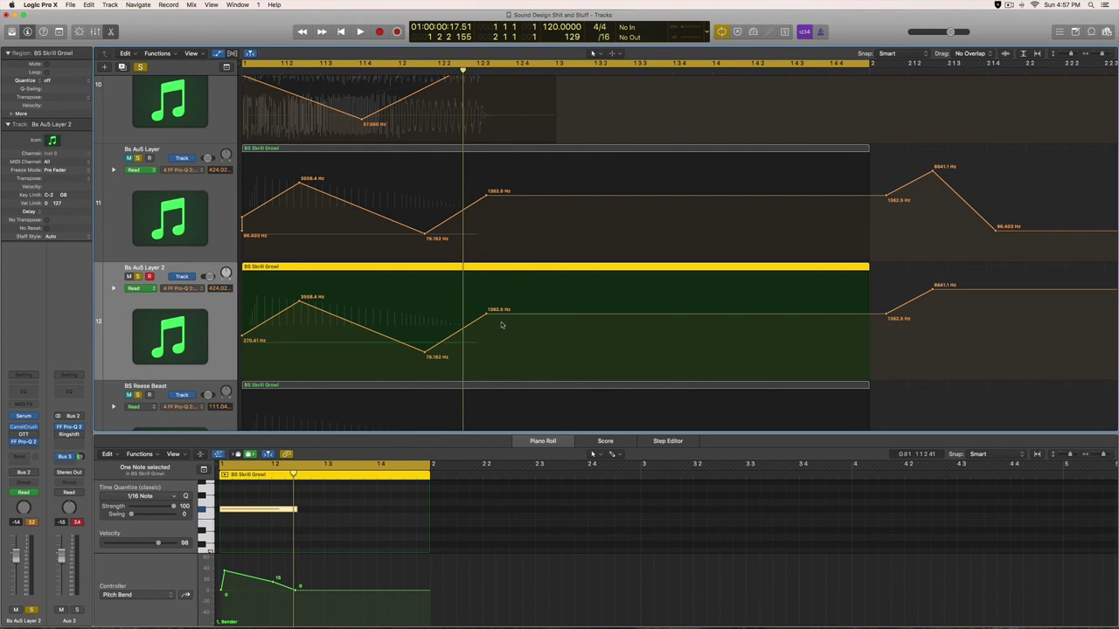
{"action": "scroll", "coordinate": [411, 267], "scroll_direction": "down", "scroll_amount": 3}
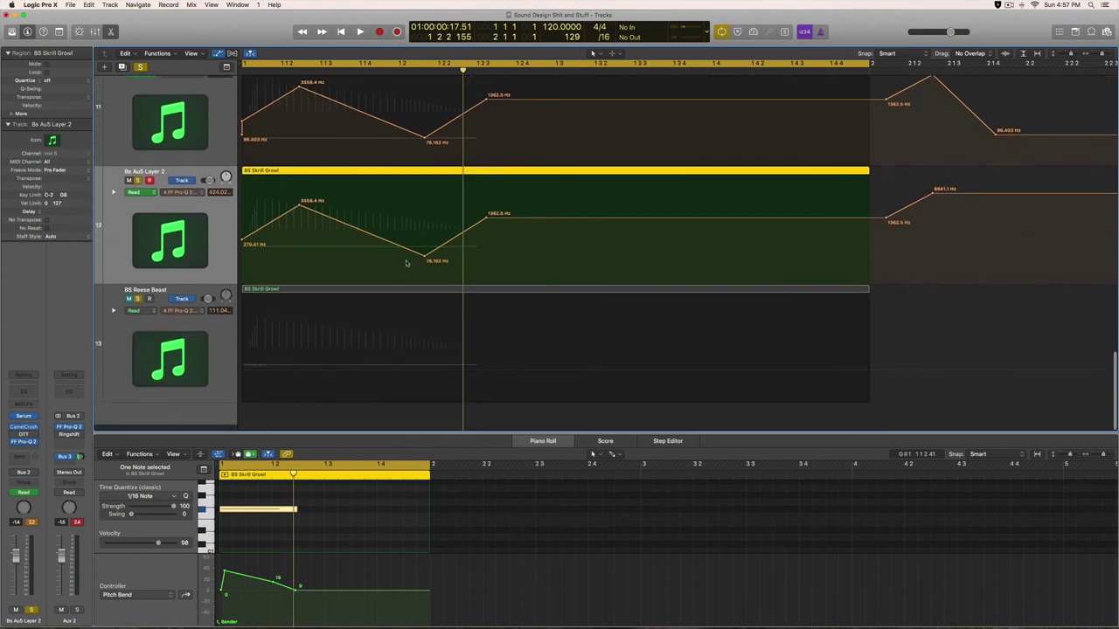
{"action": "left_click", "coordinate": [220, 54]}
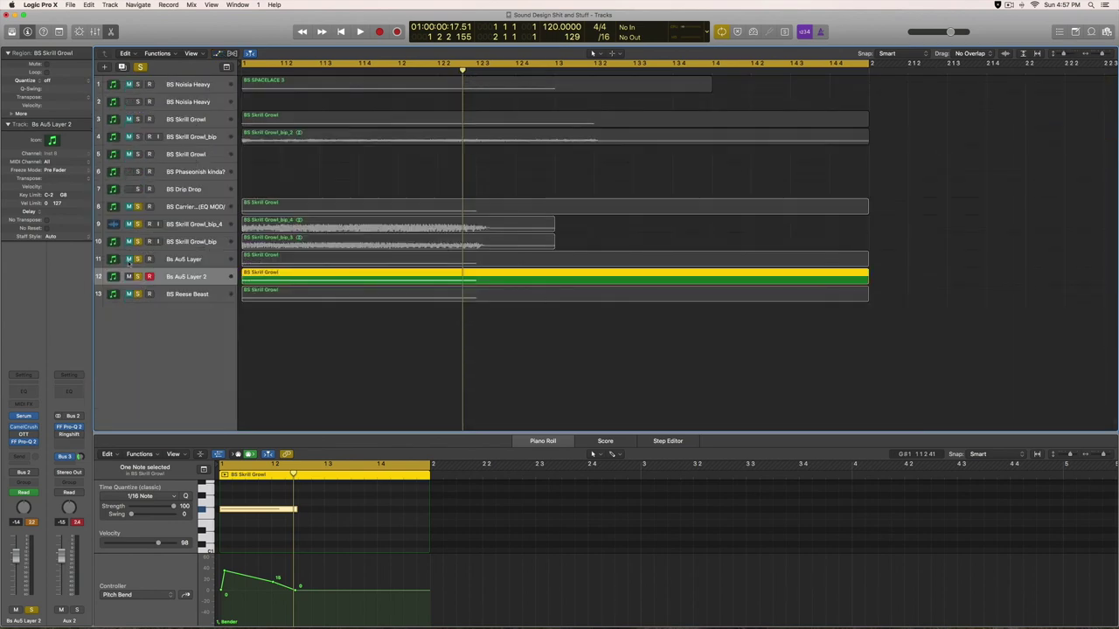
Step: Unmute the Bs Au5 Layer and BS Reese Beast tracks
{"action": "left_click", "coordinate": [128, 259]}
{"action": "left_click", "coordinate": [196, 297]}
{"action": "left_click", "coordinate": [129, 295]}
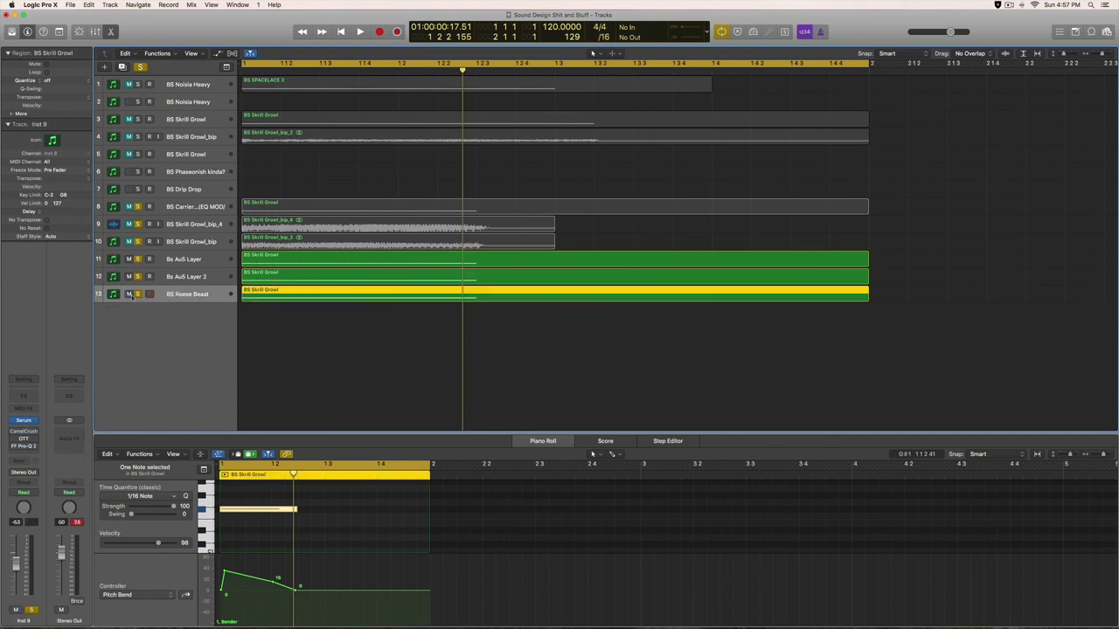
Step: Open BS Reese Beast's Serum instrument and try the sine waveform on the sub oscillator before returning it to triangle
{"action": "left_click", "coordinate": [26, 421]}
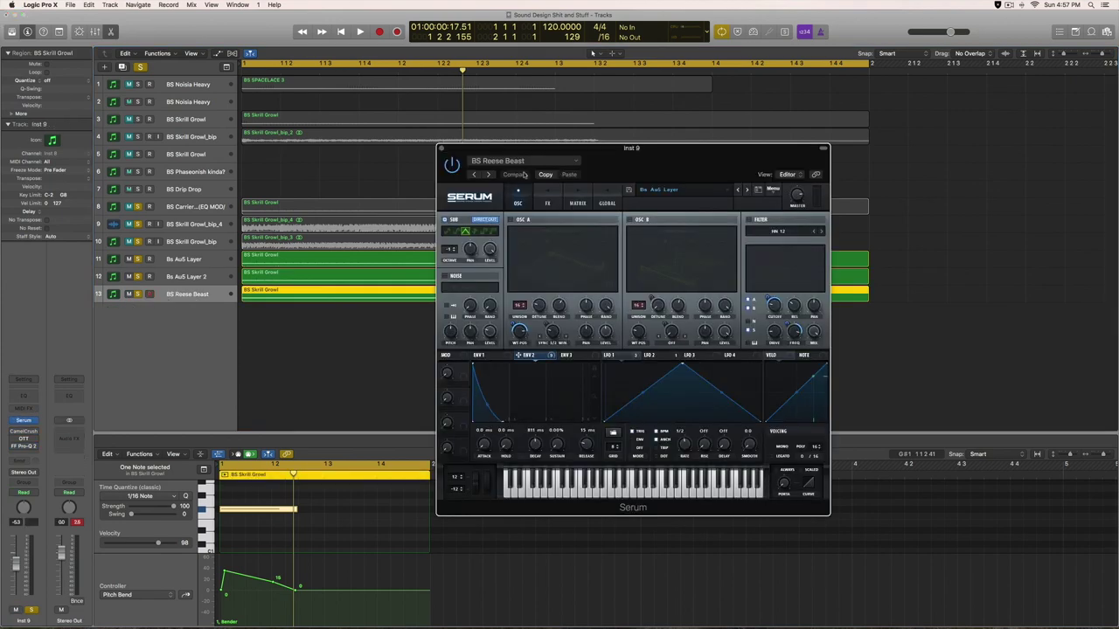
{"action": "left_click_drag", "start_coordinate": [651, 161], "coordinate": [573, 171]}
{"action": "left_click", "coordinate": [369, 243]}
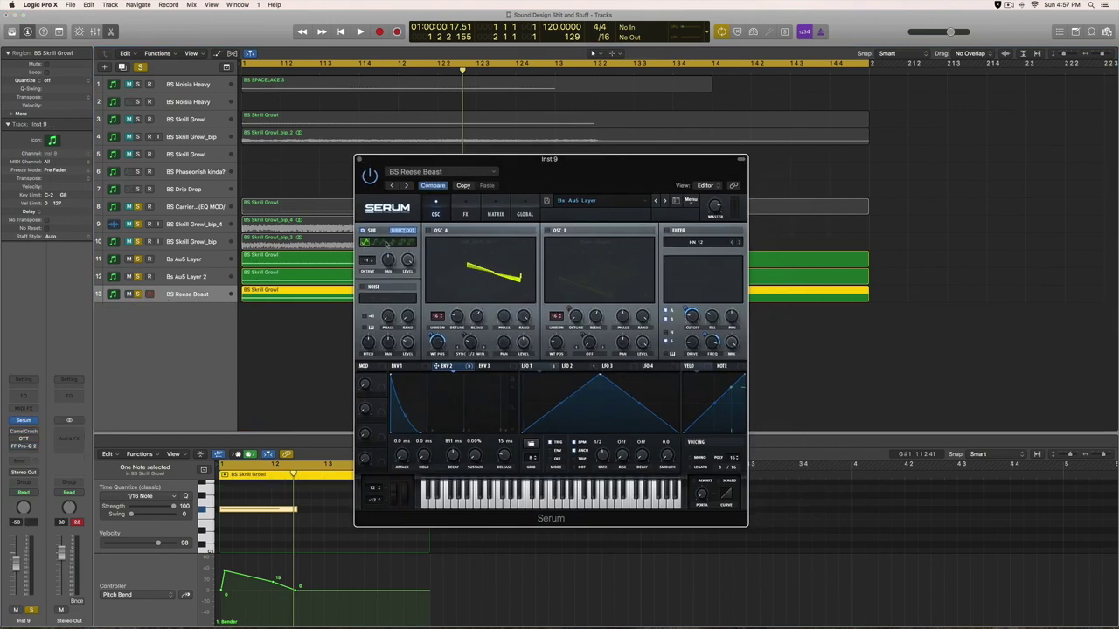
{"action": "left_click", "coordinate": [383, 244]}
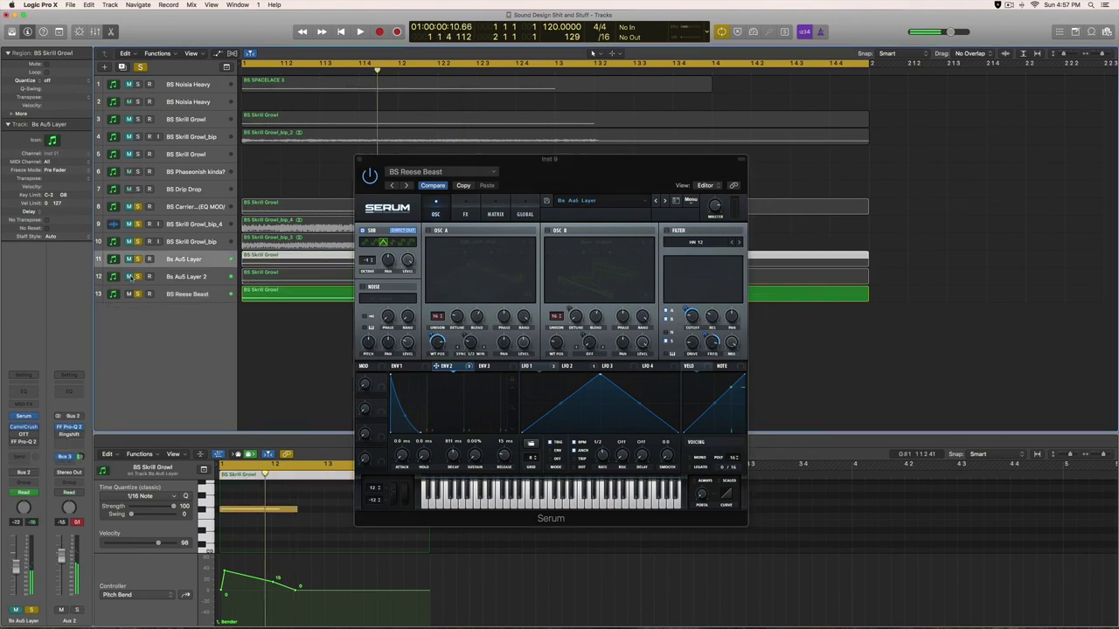
Step: Play back BS Reese Beast with both Au5 layers muted, check its sub oscillator and Envelope 2, and close the instrument
{"action": "key", "text": "space"}
{"action": "key", "text": "space"}
{"action": "key", "text": "space"}
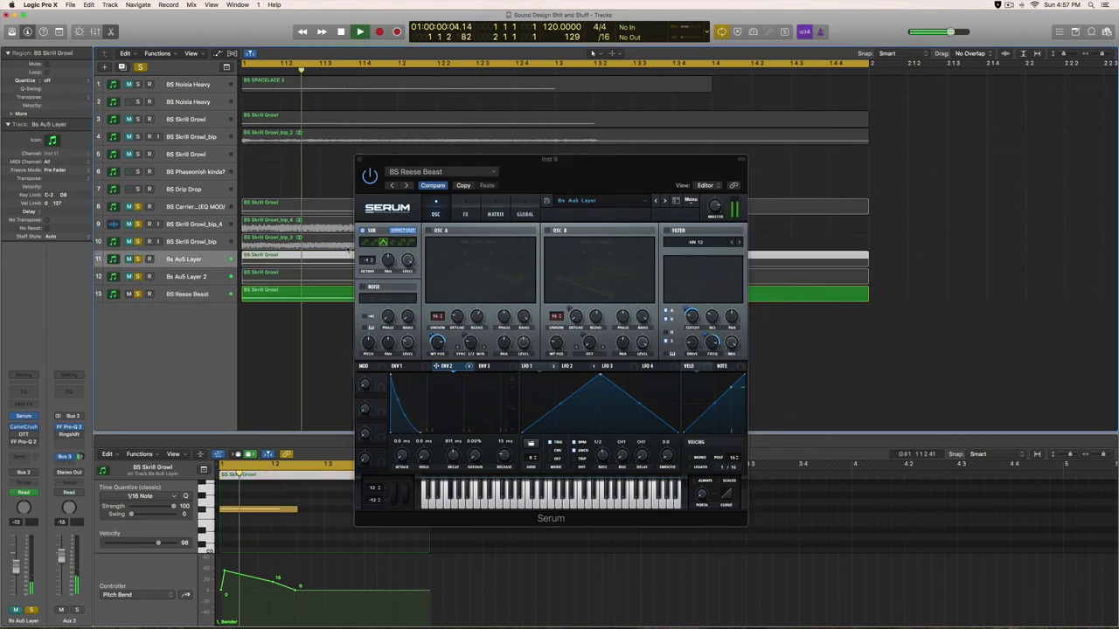
{"action": "key", "text": "space"}
{"action": "left_click", "coordinate": [367, 245]}
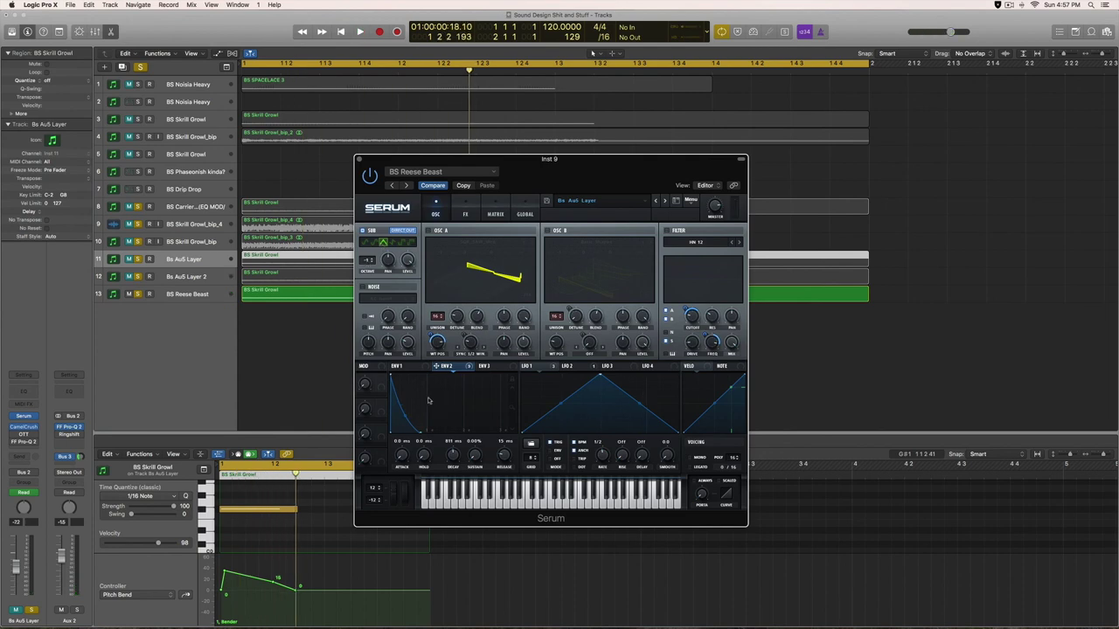
{"action": "mouse_move", "coordinate": [466, 368]}
{"action": "left_click", "coordinate": [359, 160]}
{"action": "left_click", "coordinate": [319, 348]}
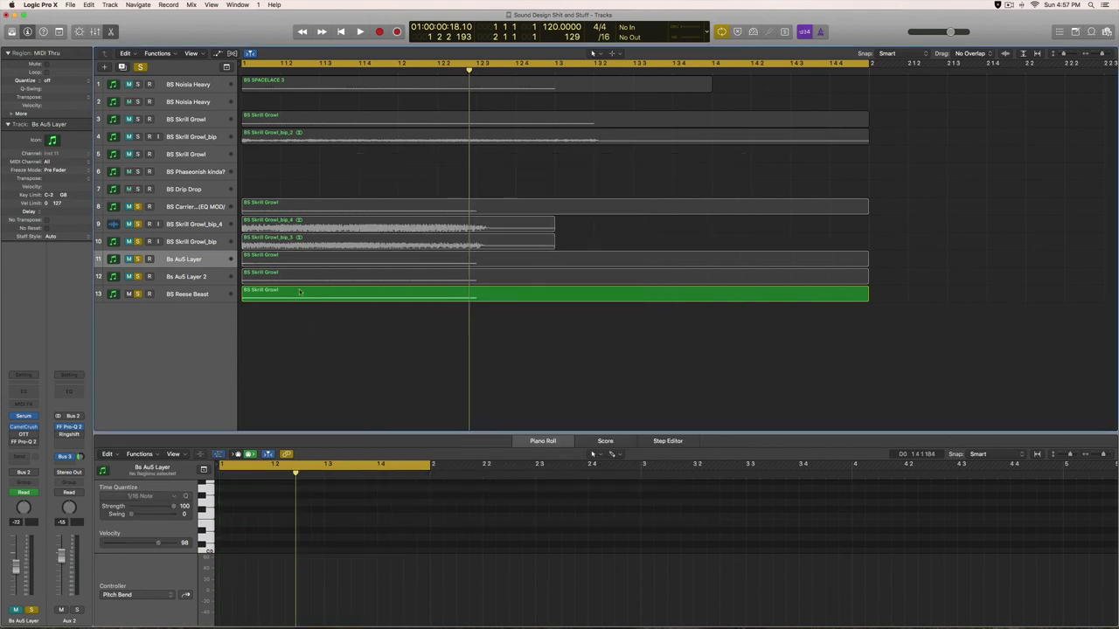
Step: Audition Bs Au5 Layer and Bs Au5 Layer 2 together with BS Reese Beast muted, and mute both layers again
{"action": "left_click", "coordinate": [297, 292]}
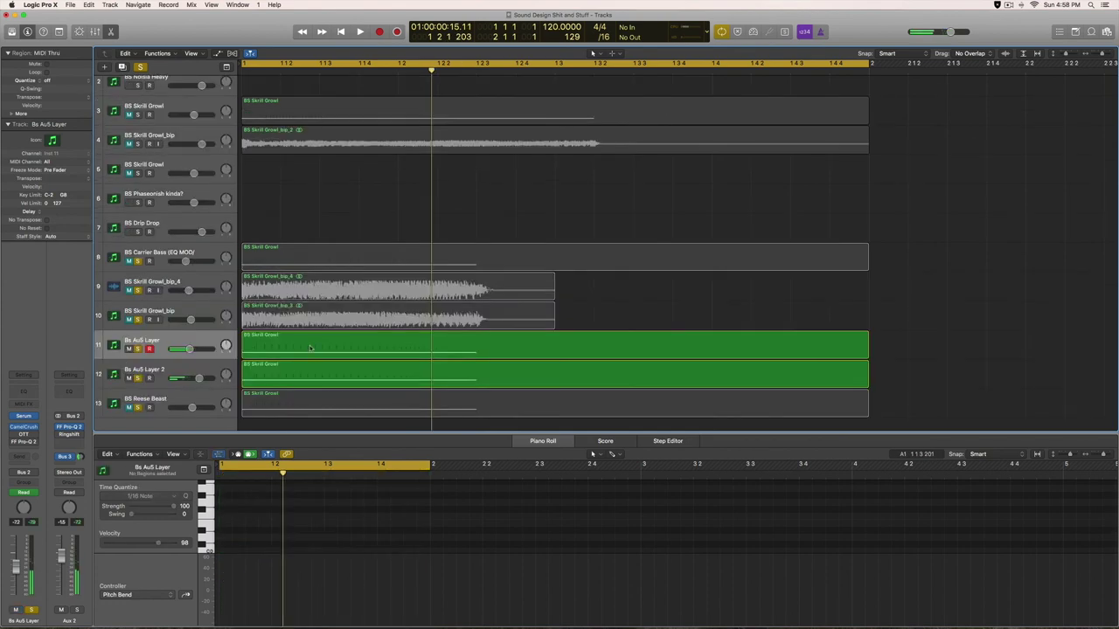
{"action": "left_click", "coordinate": [309, 348]}
{"action": "left_click", "coordinate": [343, 382]}
{"action": "left_click", "coordinate": [345, 353]}
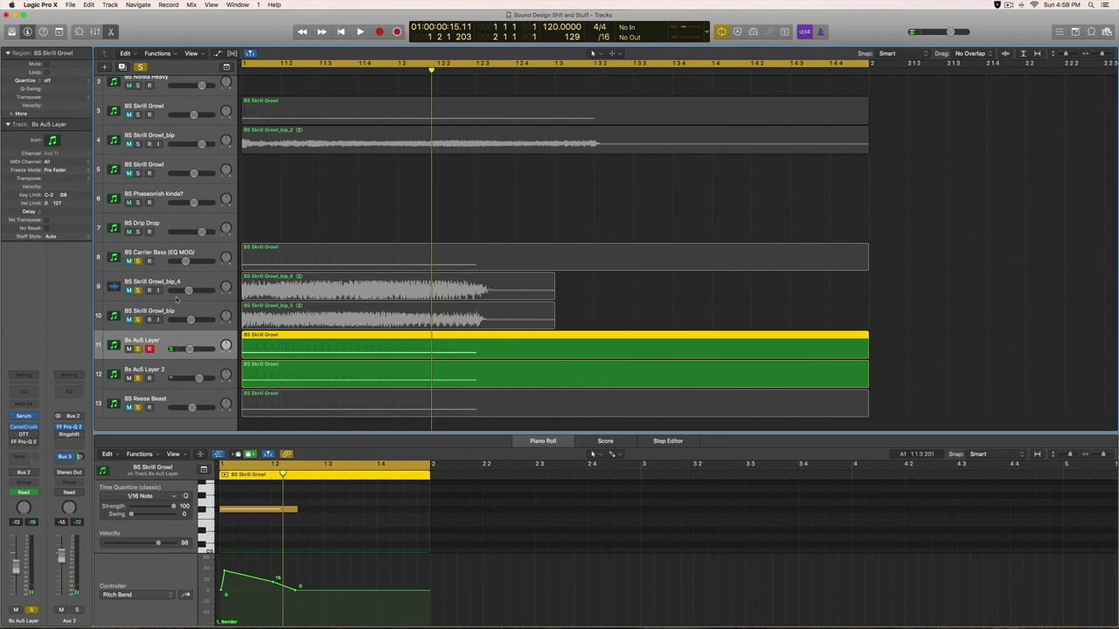
{"action": "left_click", "coordinate": [129, 349]}
Step: Unmute BS Skrill Growl_bip_4 and the BS Skrill Growl_bip track directly below it, and play the two audio layers together
{"action": "left_click", "coordinate": [128, 289]}
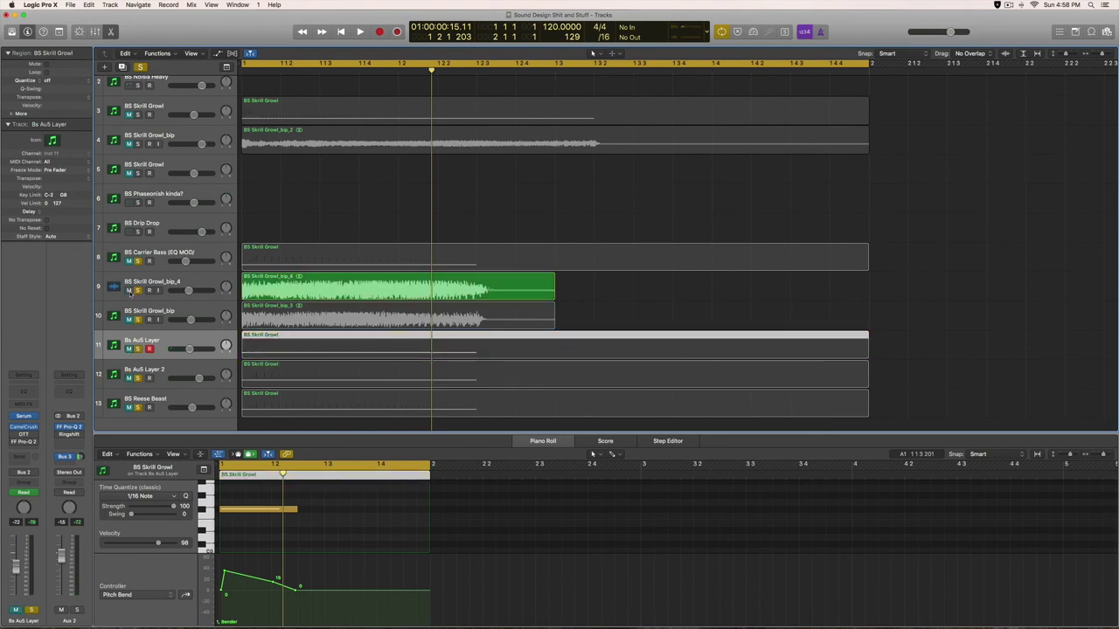
{"action": "left_click", "coordinate": [128, 319]}
{"action": "scroll", "coordinate": [397, 289], "scroll_direction": "down", "scroll_amount": 3}
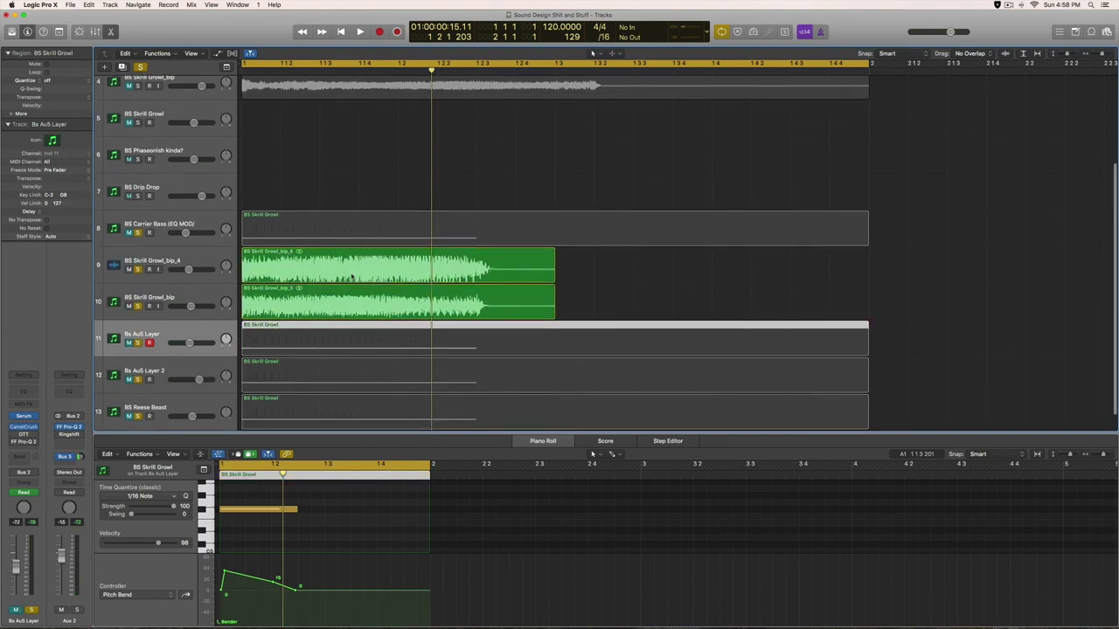
{"action": "left_click", "coordinate": [163, 265]}
{"action": "left_click", "coordinate": [179, 300]}
{"action": "key", "text": "space"}
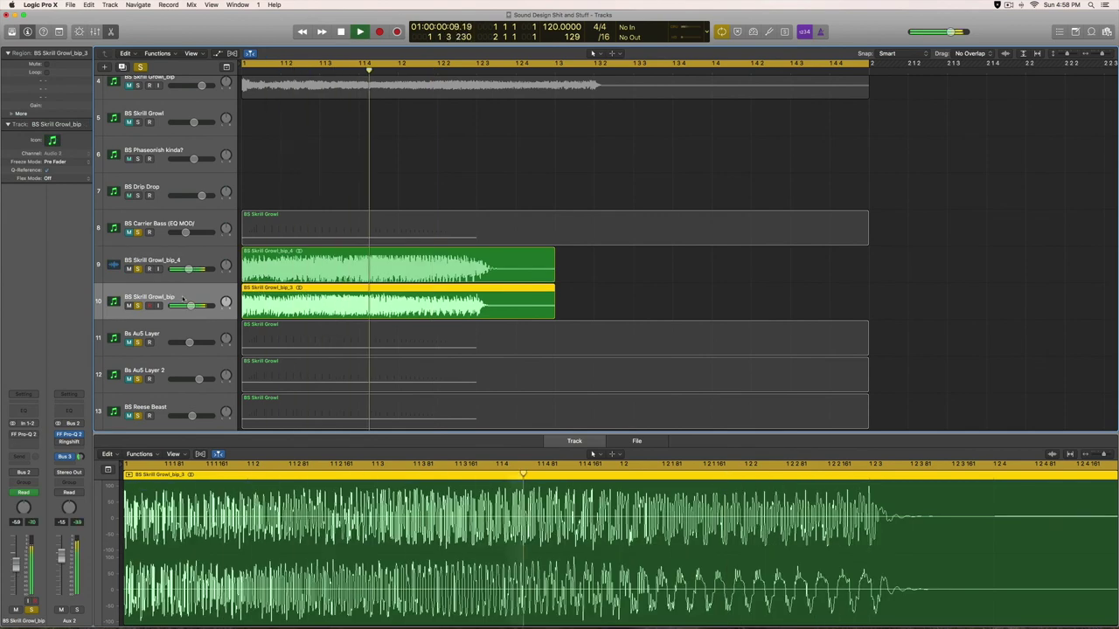
{"action": "key", "text": "space"}
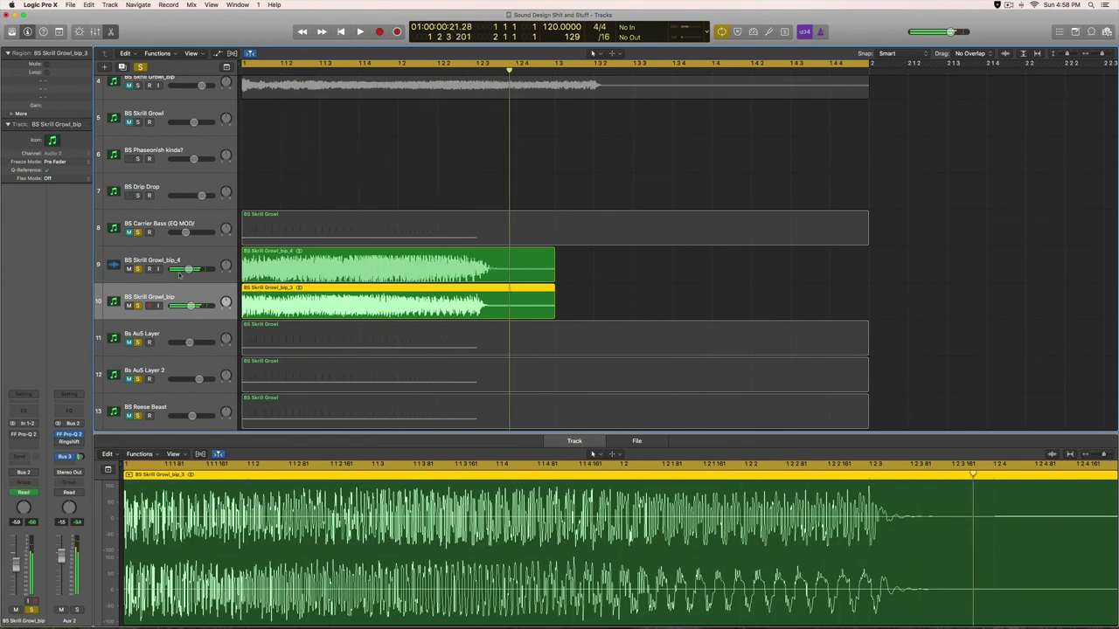
Step: Compare the BS Skrill Growl_bip_4 and BS Skrill Growl_bip channels and inspect the FF Pro-Q 2 on their shared Aux 2 bus
{"action": "left_click", "coordinate": [168, 262]}
{"action": "left_click", "coordinate": [168, 291]}
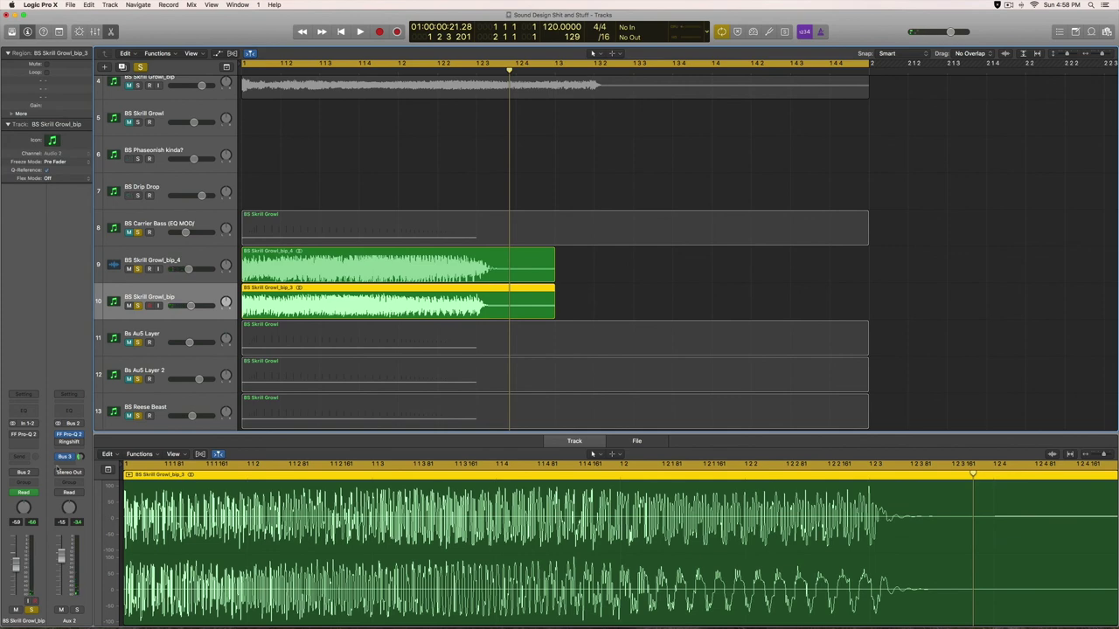
{"action": "left_click", "coordinate": [69, 435]}
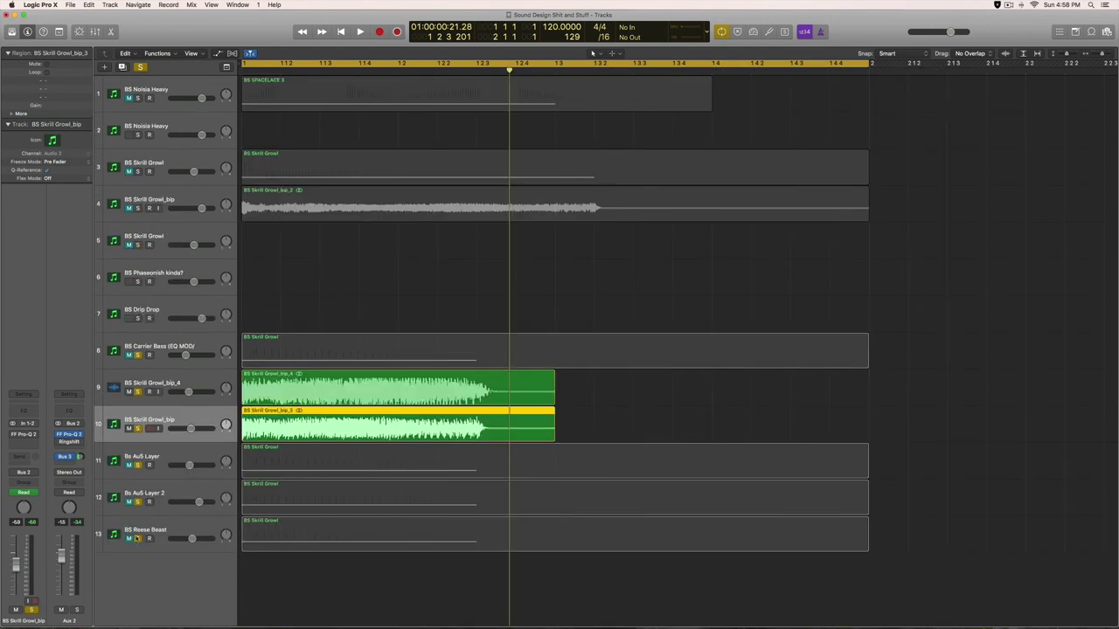
Step: Unmute BS Reese Beast, move it directly below the two growl audio tracks, and play the three layers together
{"action": "left_click", "coordinate": [129, 538]}
{"action": "left_click_drag", "start_coordinate": [170, 530], "coordinate": [160, 467]}
{"action": "key", "text": "space"}
{"action": "key", "text": "XF86AudioRaiseVolume"}
{"action": "key", "text": "space"}
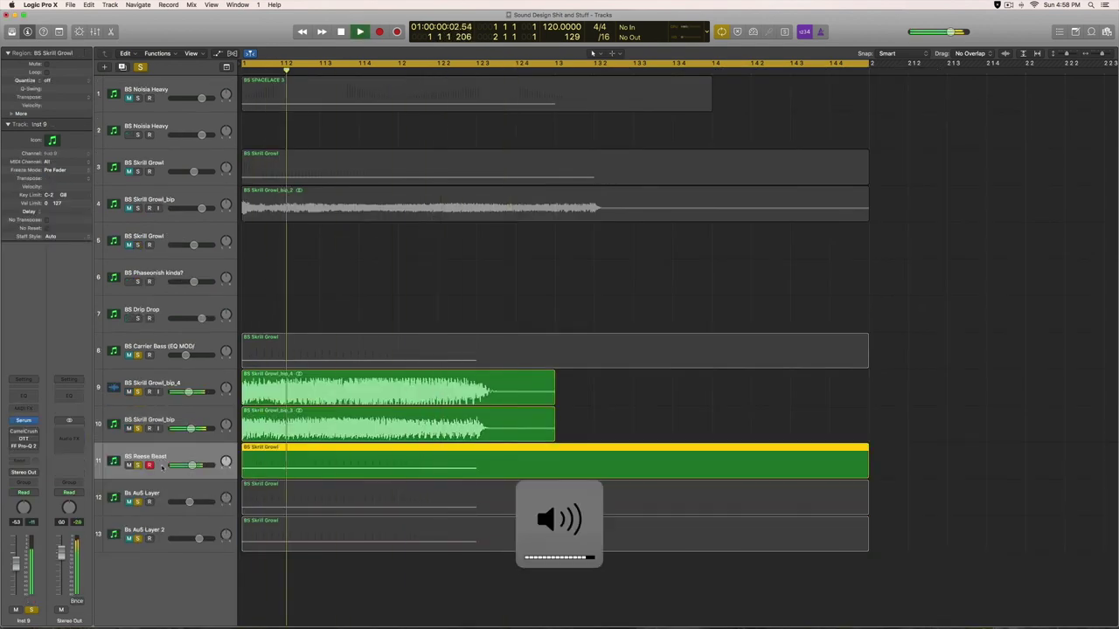
{"action": "key", "text": "space"}
{"action": "key", "text": "space"}
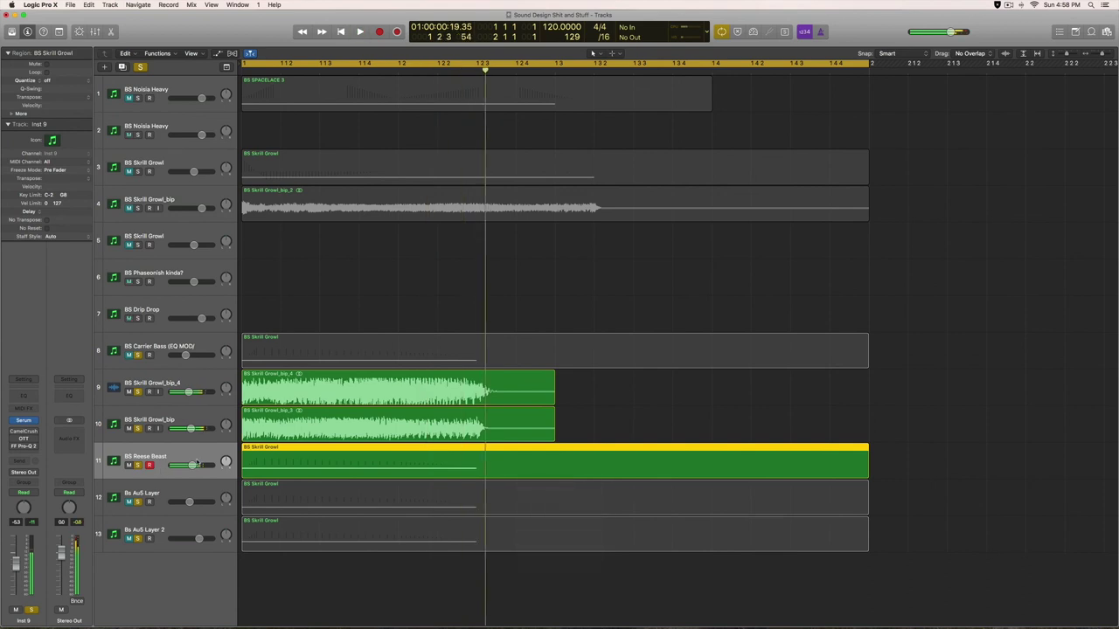
{"action": "key", "text": "space"}
Step: Select the BS Skrill Growl_bip track above BS Reese Beast, look at its Aux 2 Bus 3 send, and audition the layers
{"action": "left_click", "coordinate": [170, 416]}
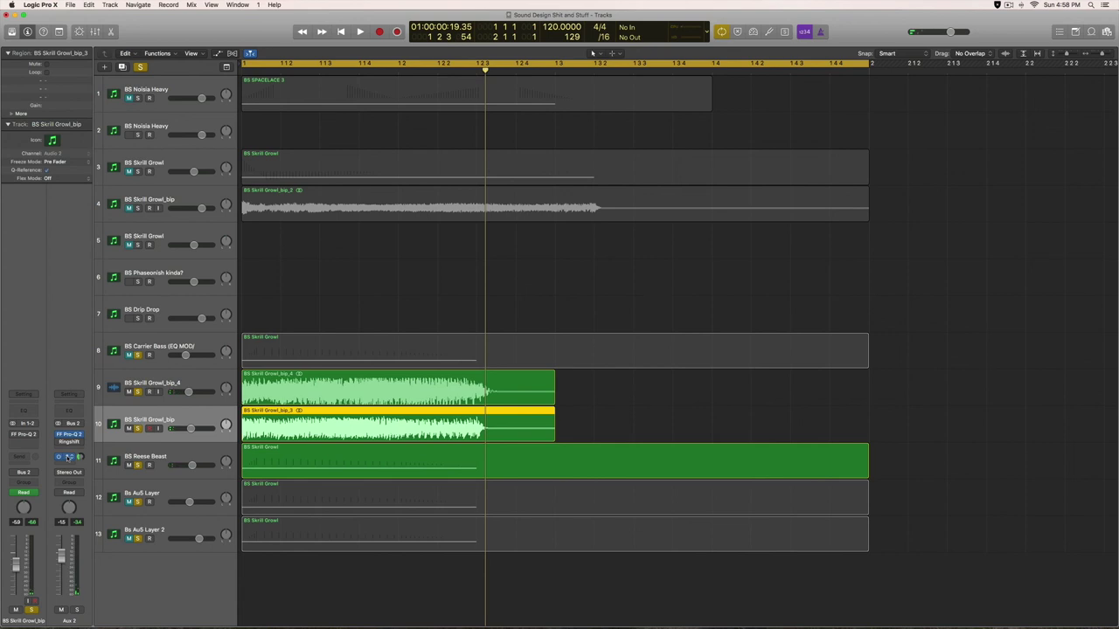
{"action": "key", "text": "space"}
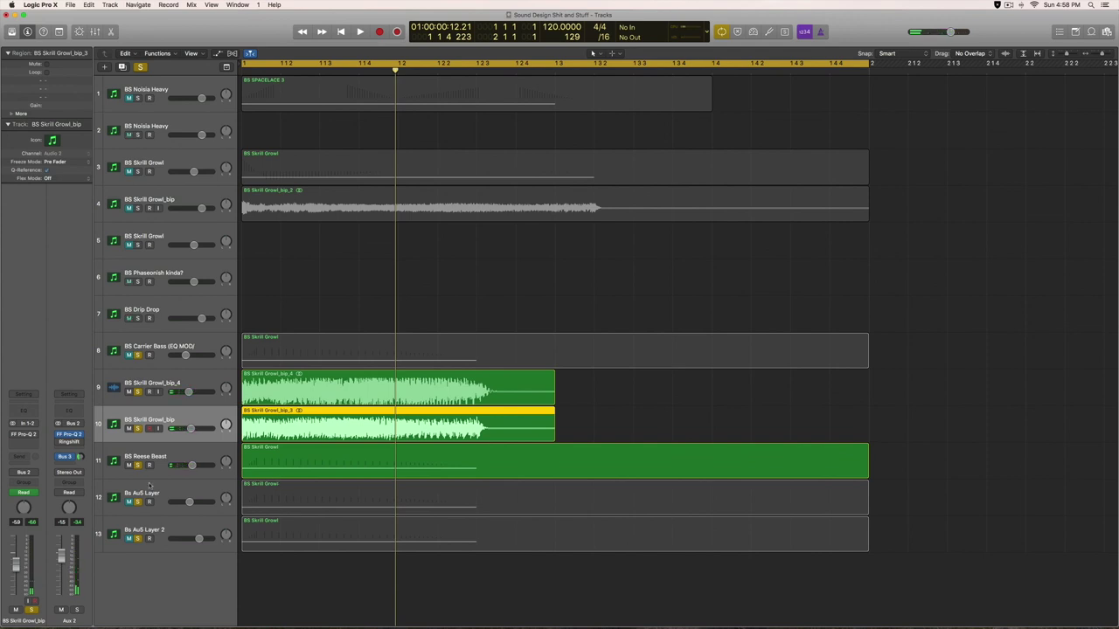
Step: Enable the Ringshifter on the BS Skrill Growl_bip track's Aux 2 bus and adjust its ring modulation frequency during playback
{"action": "key", "text": "Up"}
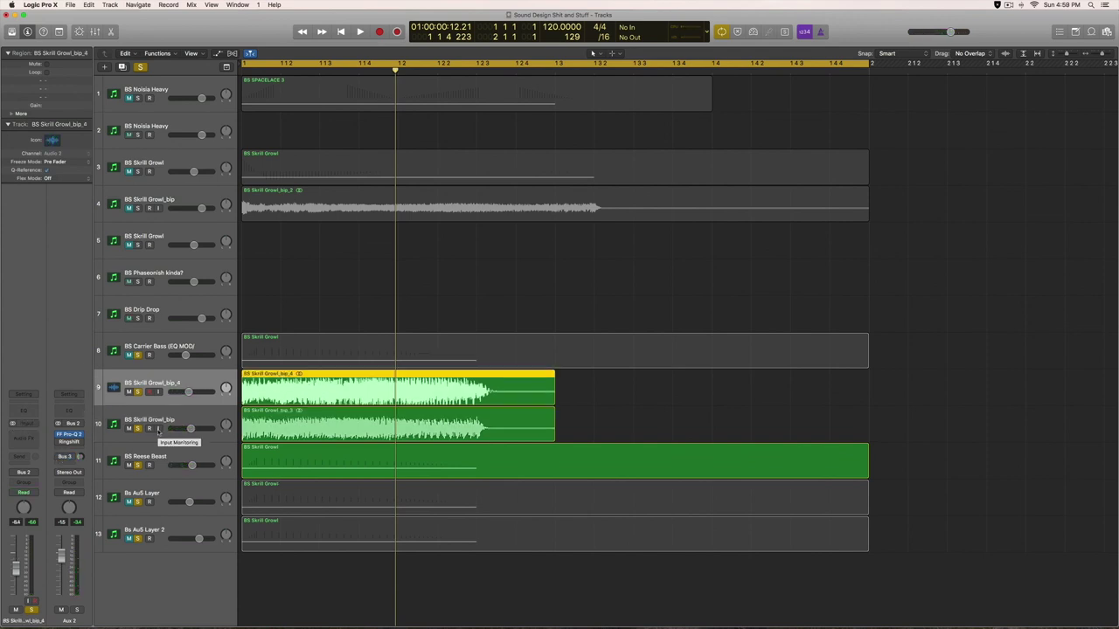
{"action": "left_click", "coordinate": [161, 420]}
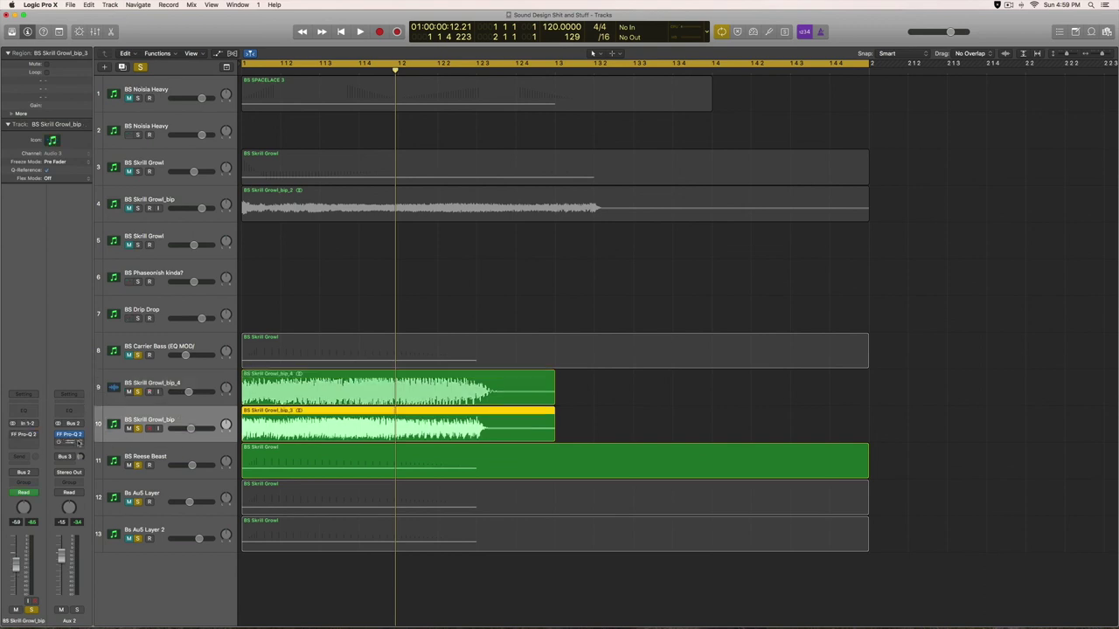
{"action": "left_click", "coordinate": [69, 442]}
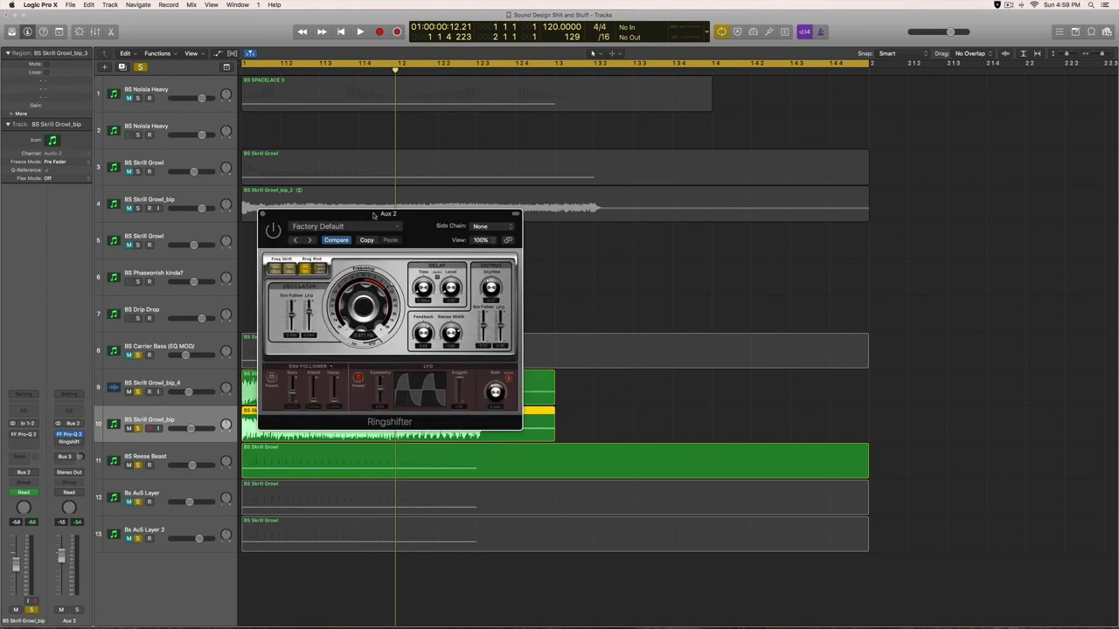
{"action": "left_click", "coordinate": [274, 231]}
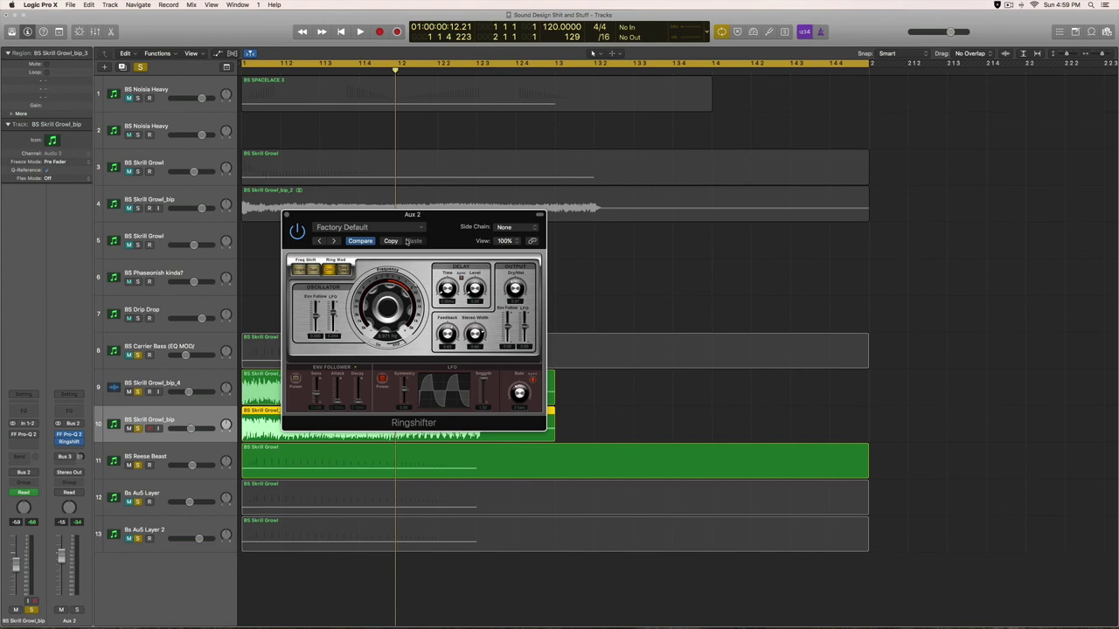
{"action": "key", "text": "space"}
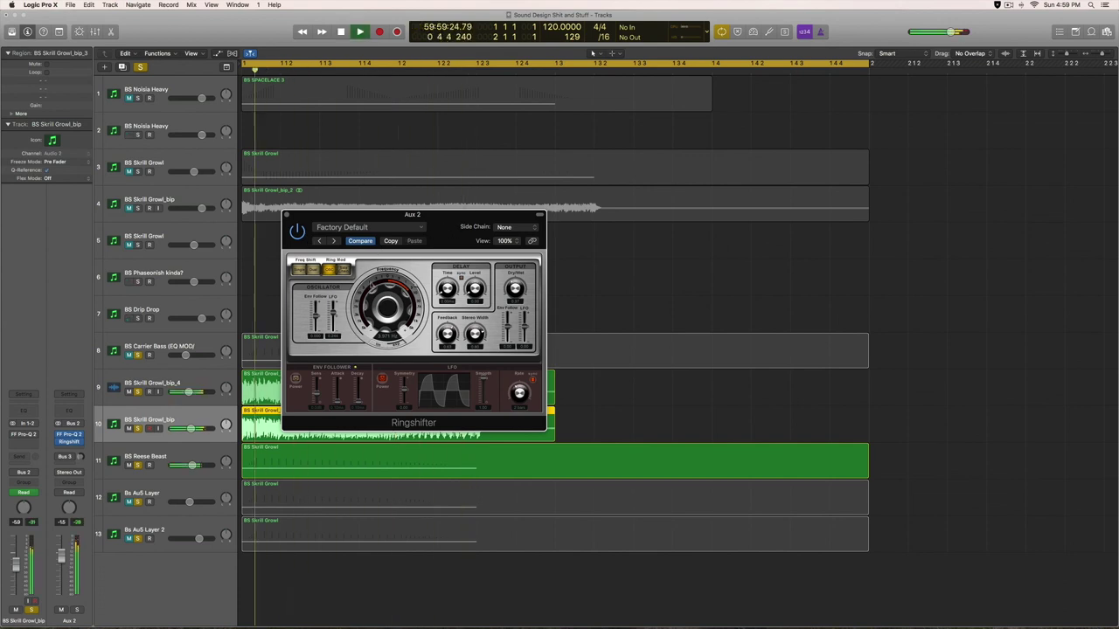
{"action": "left_click_drag", "start_coordinate": [387, 306], "coordinate": [387, 302]}
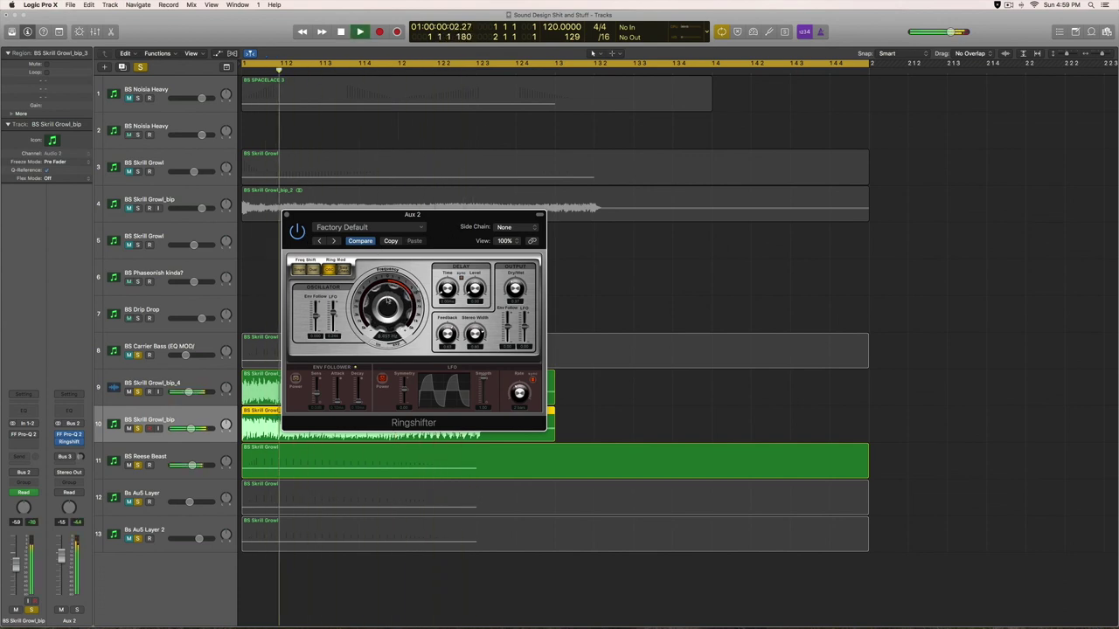
Step: Switch the Aux 2 Ringshifter to the second Freq Shift mode and fine-tune its frequency while auditioning the layers
{"action": "left_click", "coordinate": [313, 269]}
{"action": "key", "text": "space"}
{"action": "key", "text": "space"}
{"action": "key", "text": "space"}
{"action": "key", "text": "space"}
{"action": "left_click_drag", "start_coordinate": [386, 305], "coordinate": [391, 310]}
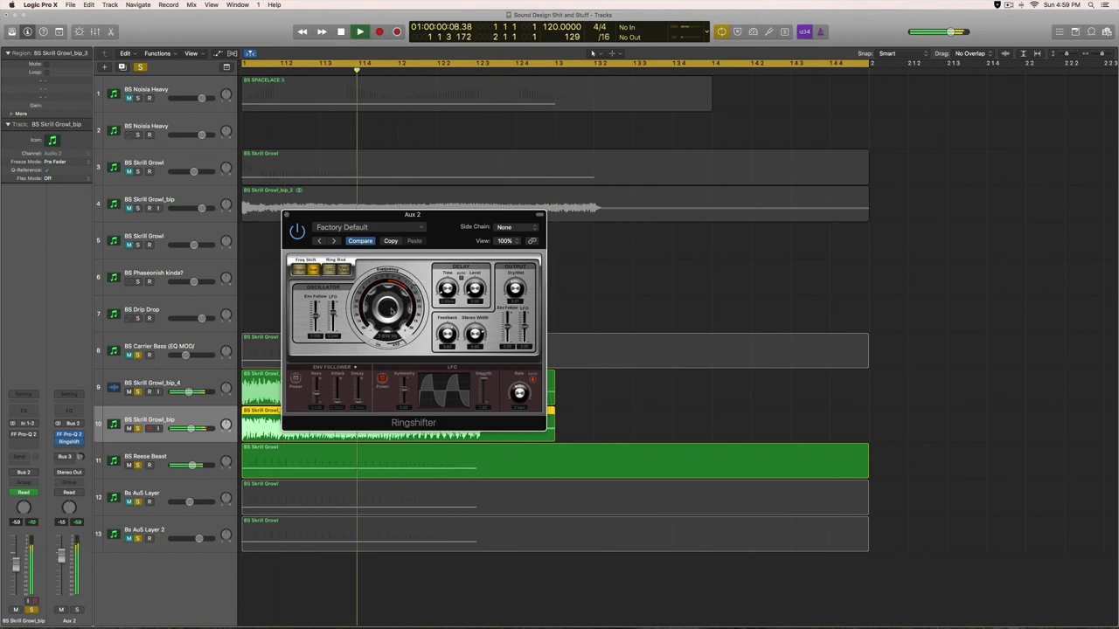
{"action": "key", "text": "space"}
{"action": "left_click", "coordinate": [287, 215]}
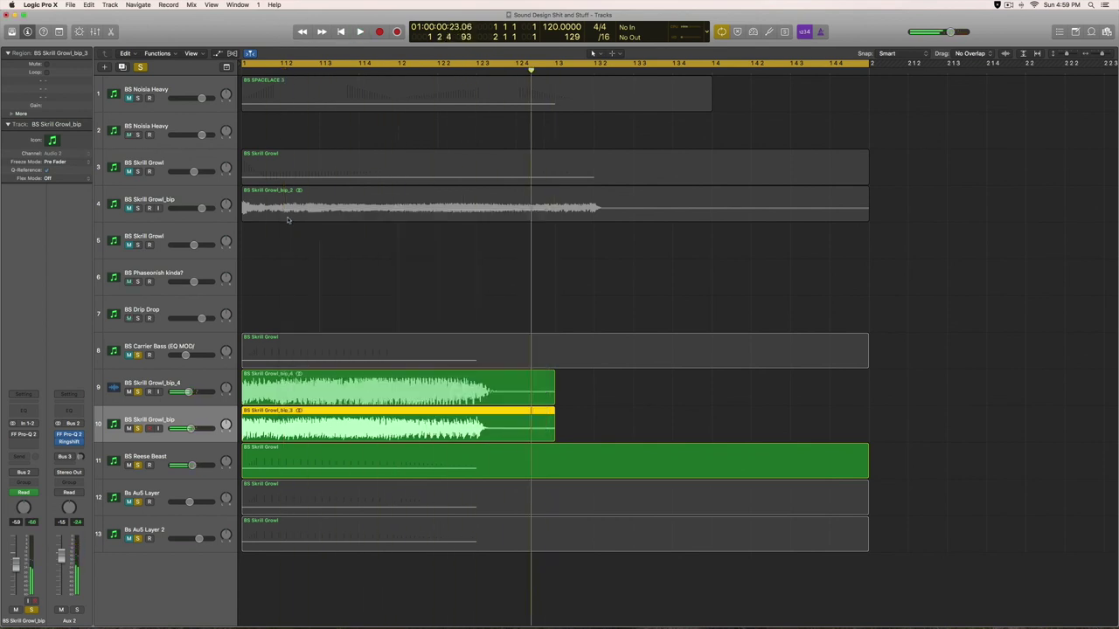